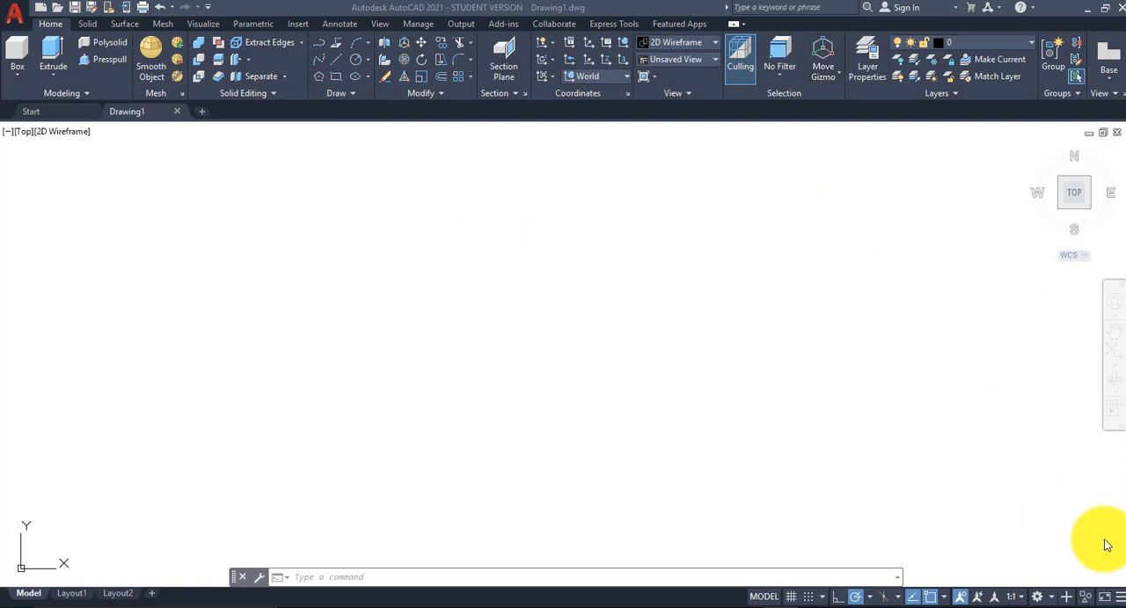
pyautogui.click(1053, 599)
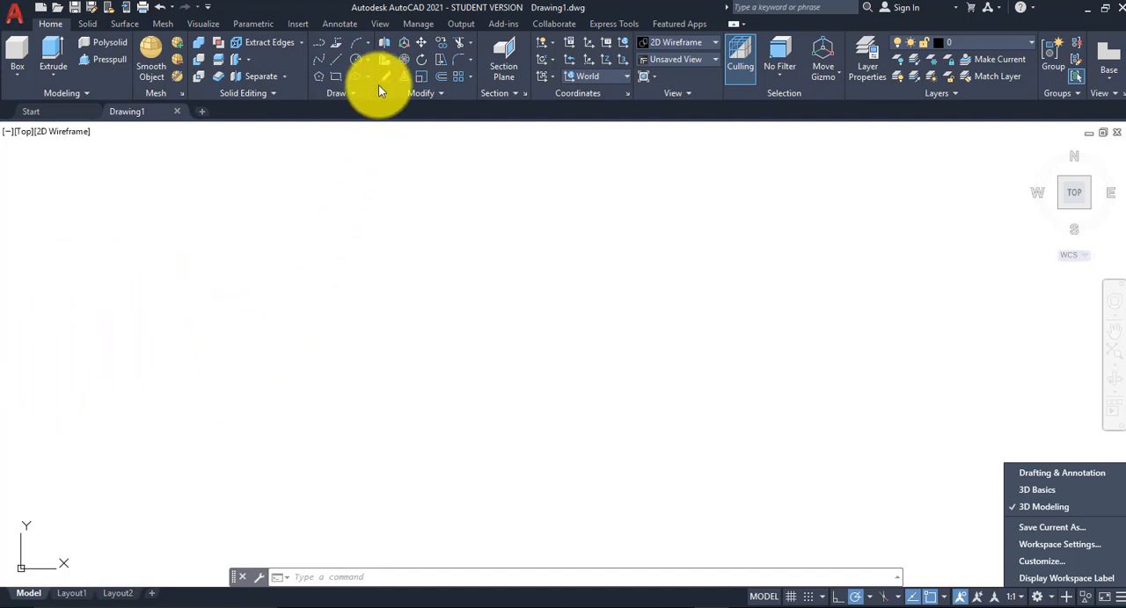
pyautogui.click(367, 61)
# Step: Draw a center-radius circle with a radius of about 4.95 in the western part of the empty drawing
pyautogui.click(367, 60)
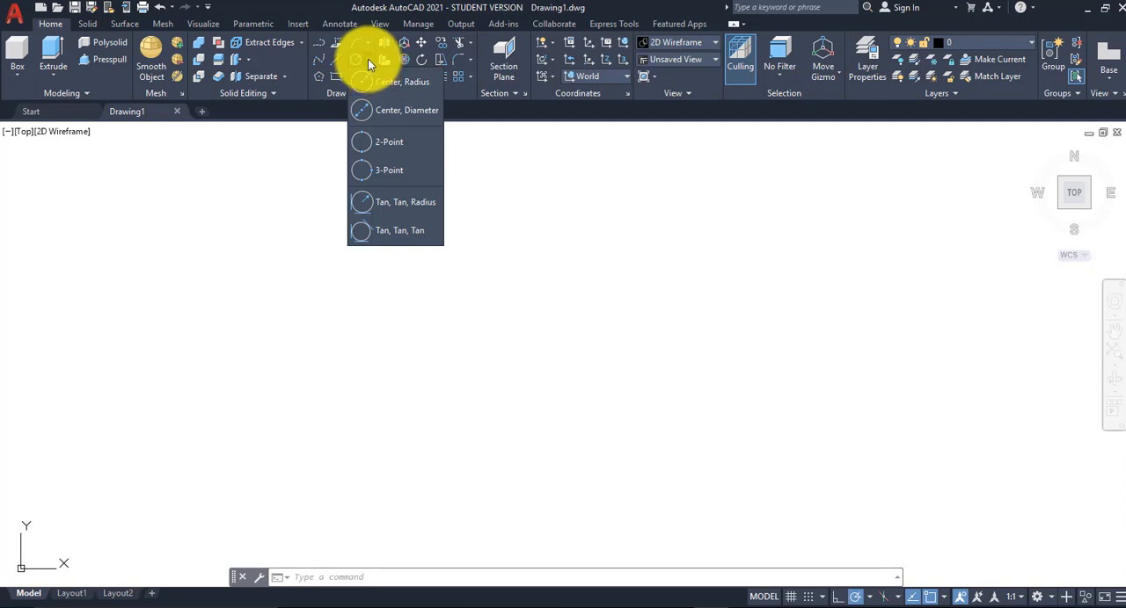
pyautogui.click(397, 81)
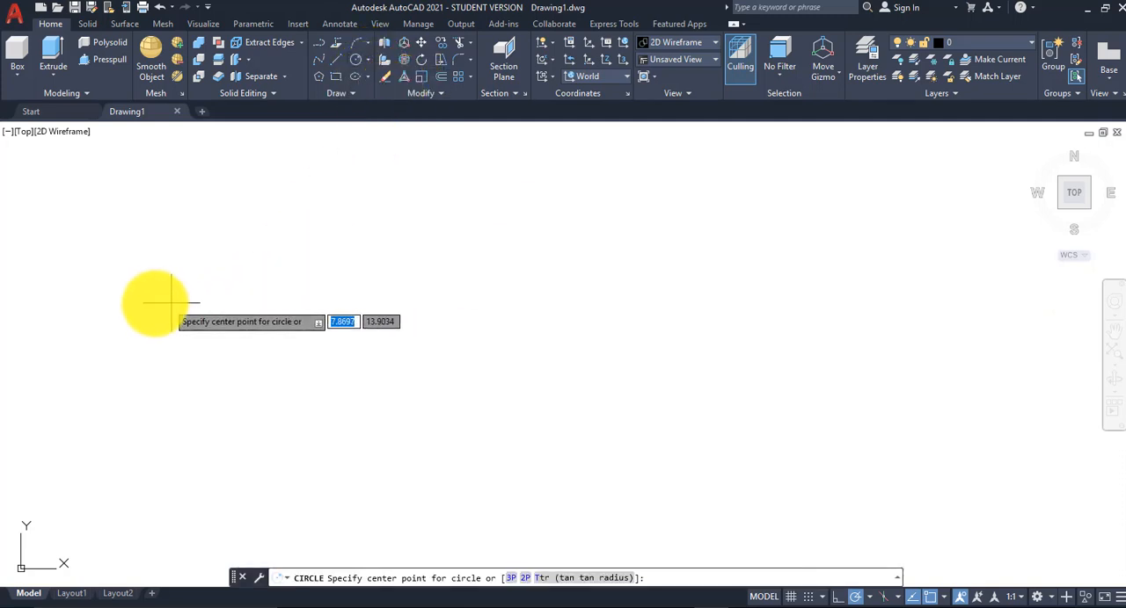
pyautogui.click(123, 325)
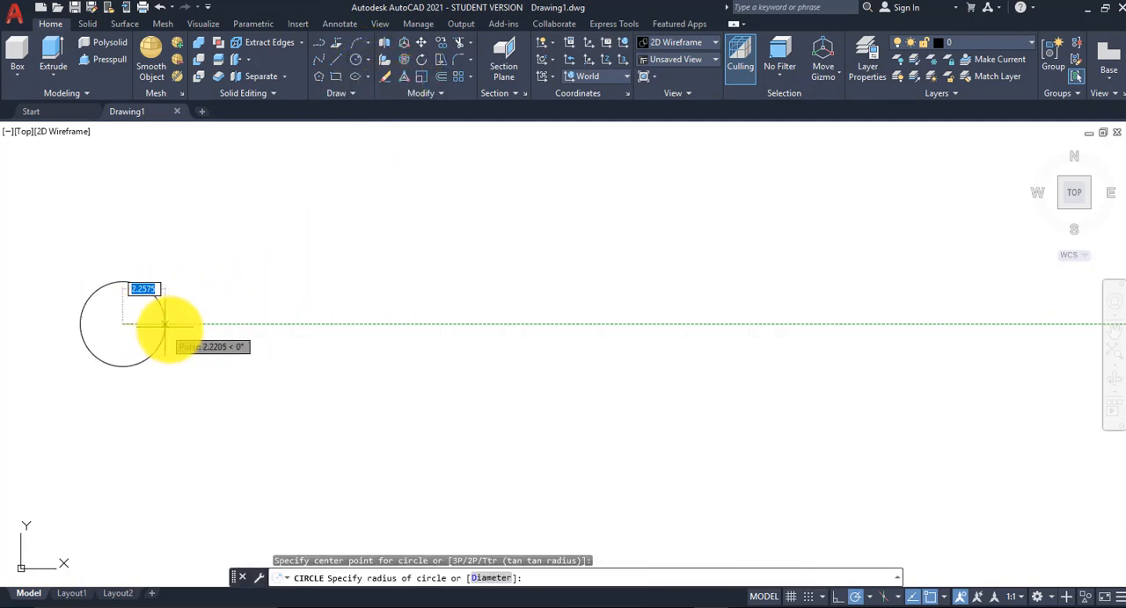
pyautogui.click(218, 328)
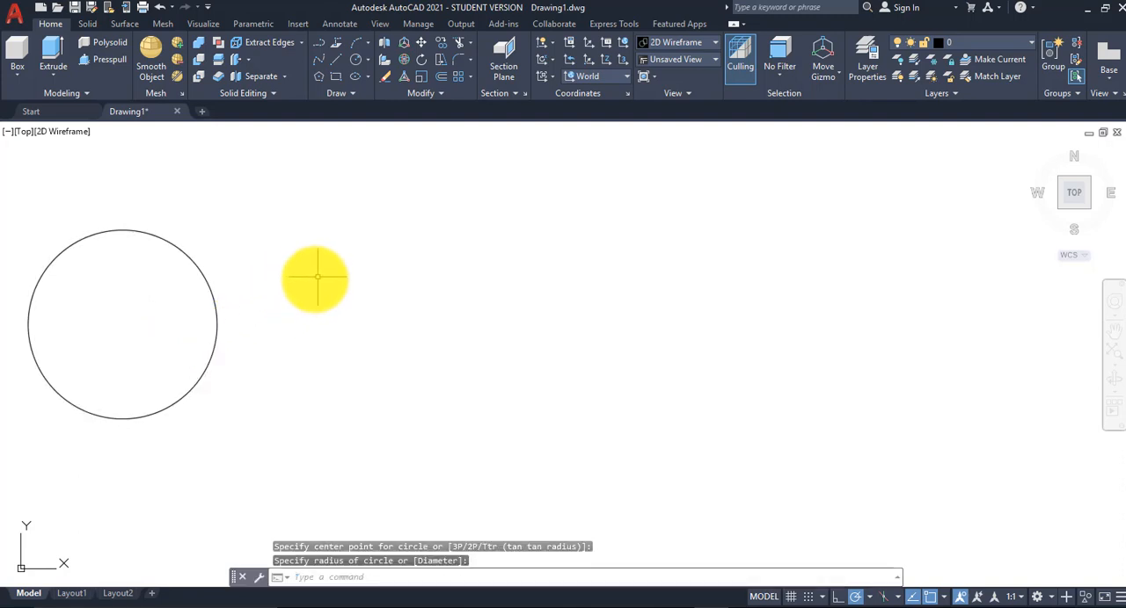
# Step: Draw two smaller circles concentric with the first, with radii of about 2.82 and 1.26
pyautogui.click(354, 60)
pyautogui.click(122, 324)
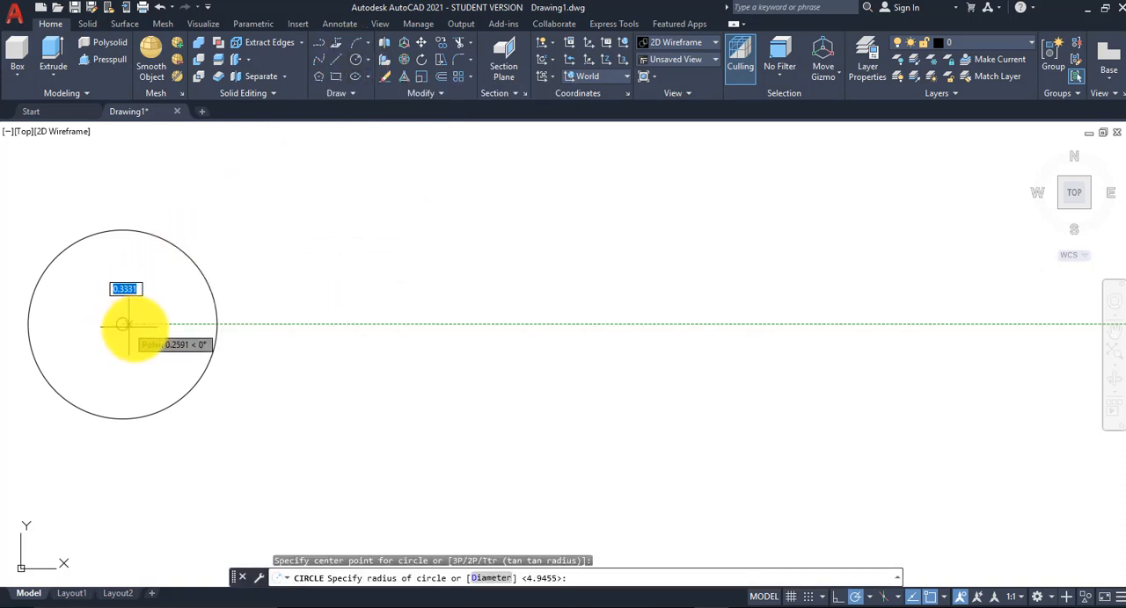
pyautogui.click(176, 328)
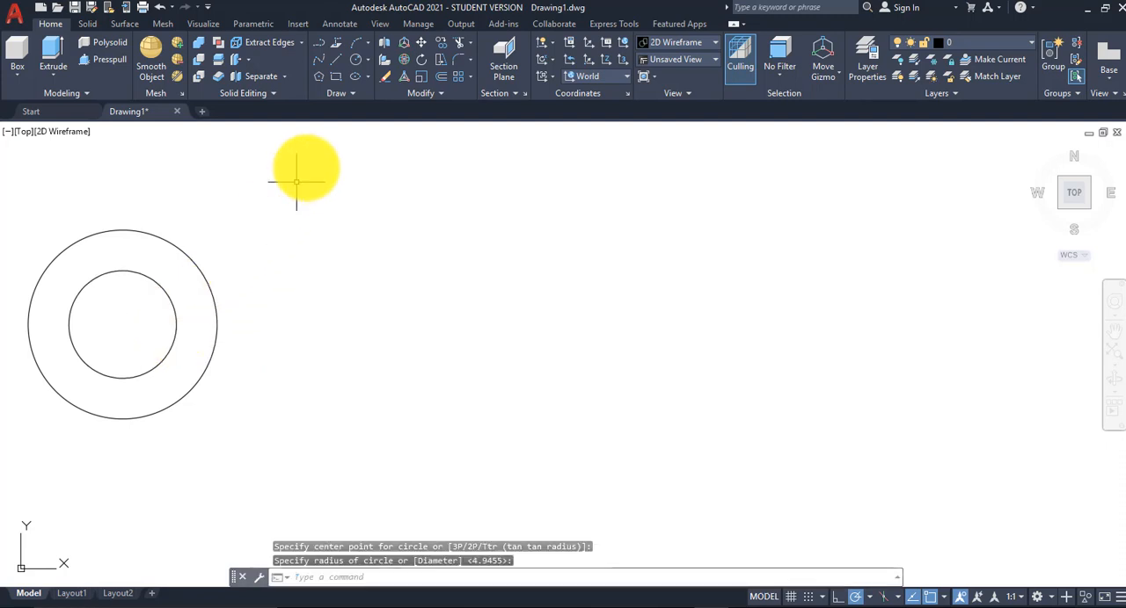
pyautogui.click(353, 60)
pyautogui.click(122, 325)
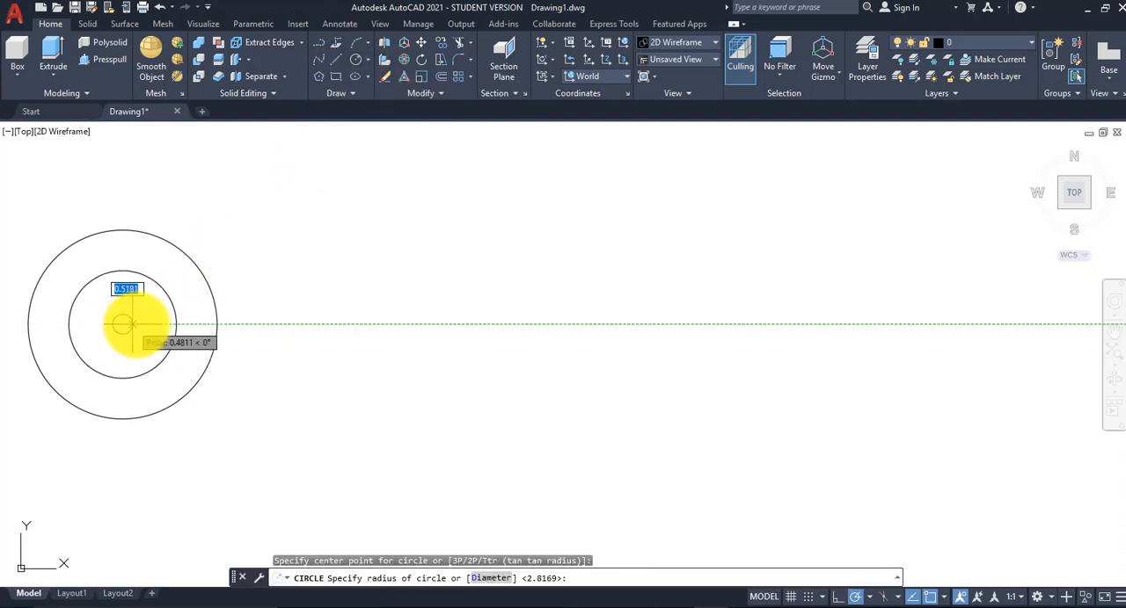
pyautogui.click(146, 324)
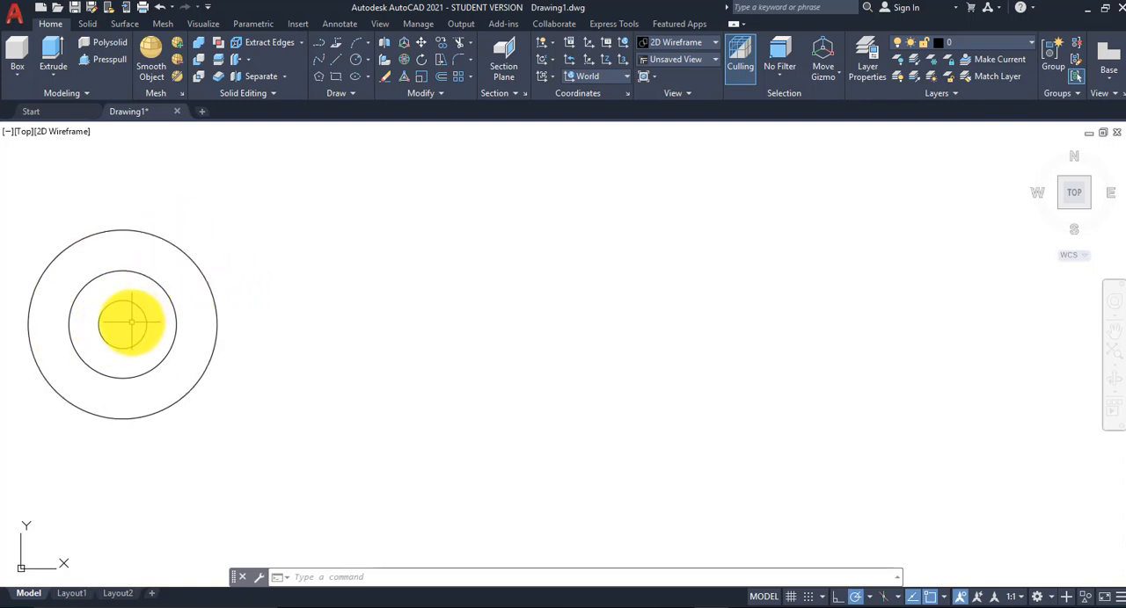
pyautogui.click(56, 76)
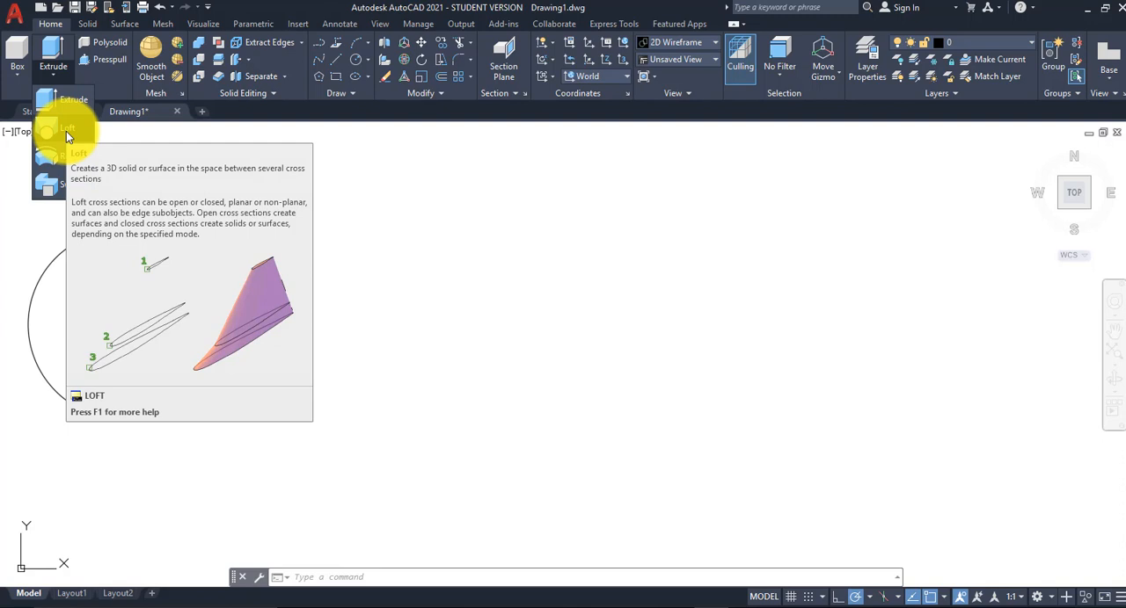
pyautogui.click(333, 204)
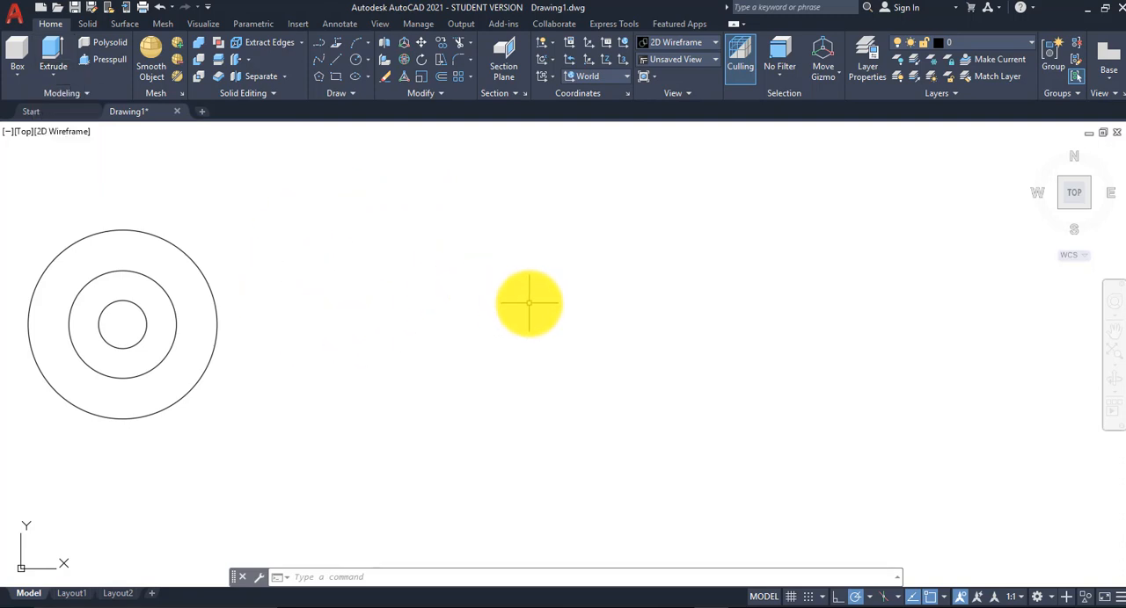
# Step: Draw a closed six-sided line profile east of the circles, with a foot about 1.96 wide, a slanted side and a top edge about 6.4 long
pyautogui.click(337, 61)
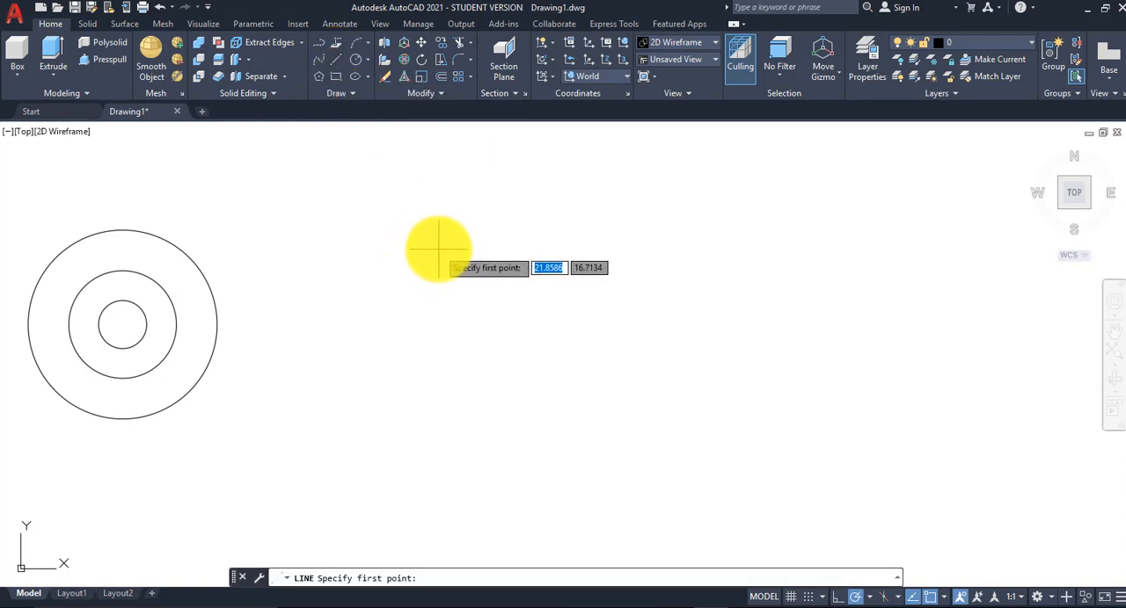
pyautogui.click(439, 250)
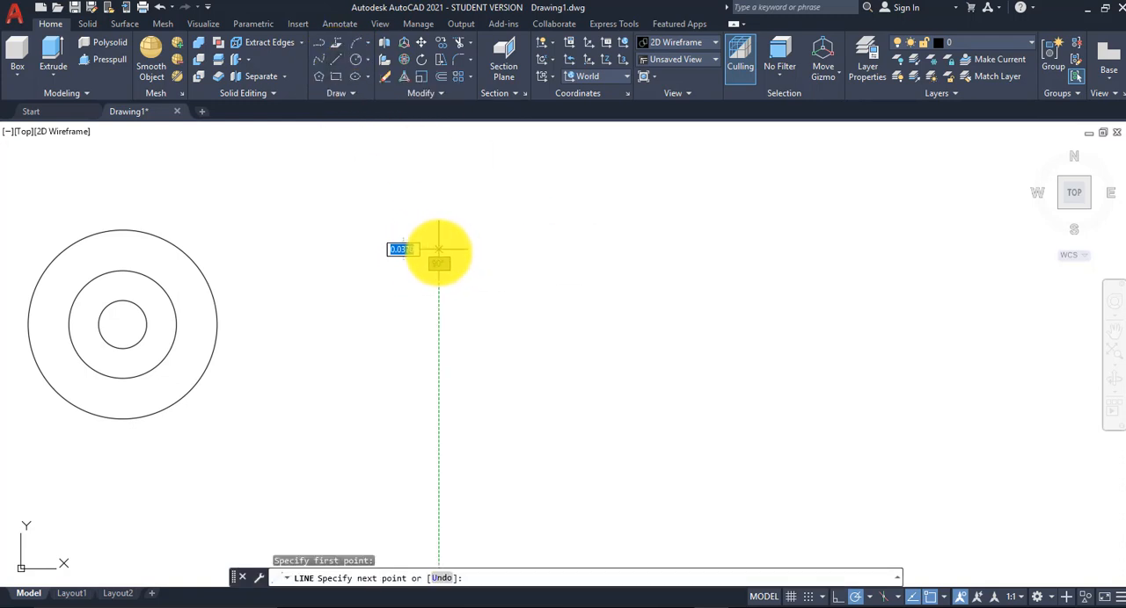
pyautogui.click(439, 423)
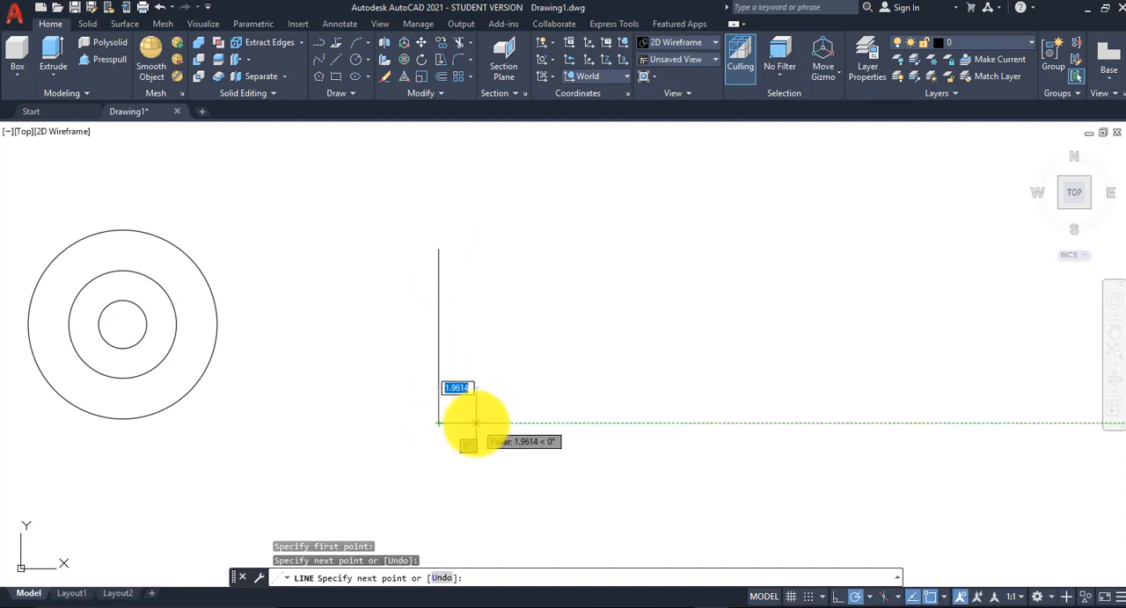
pyautogui.click(476, 423)
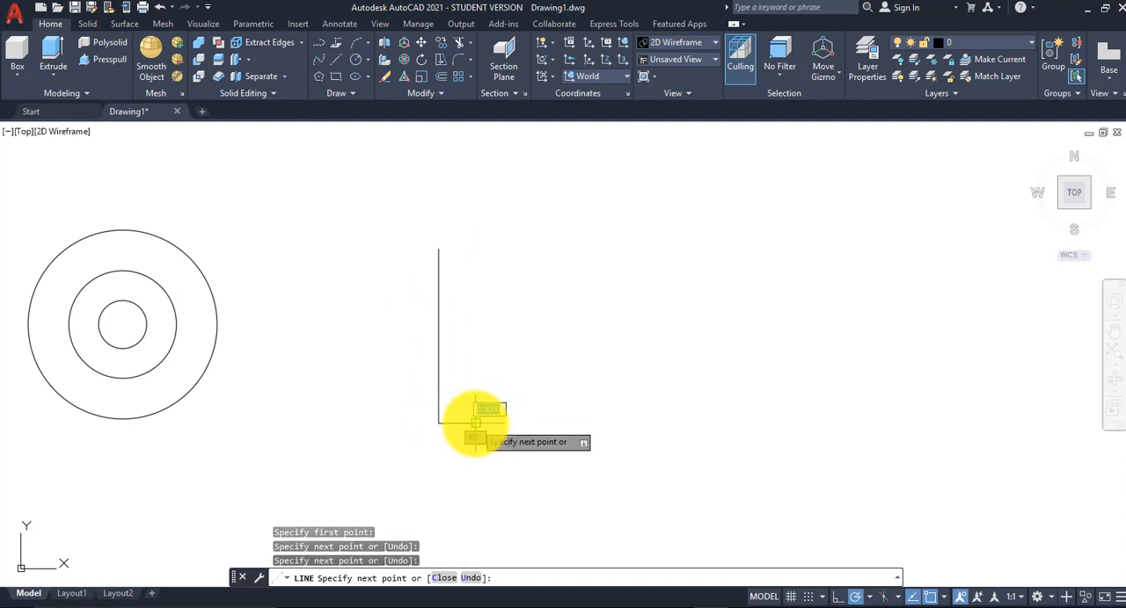
pyautogui.click(476, 339)
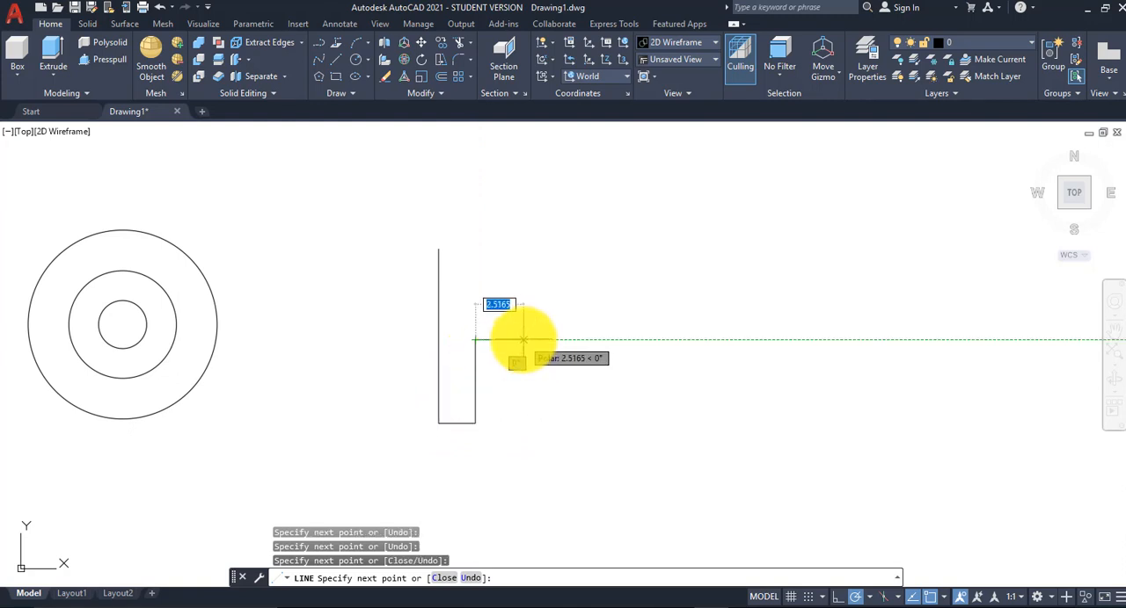
pyautogui.click(524, 339)
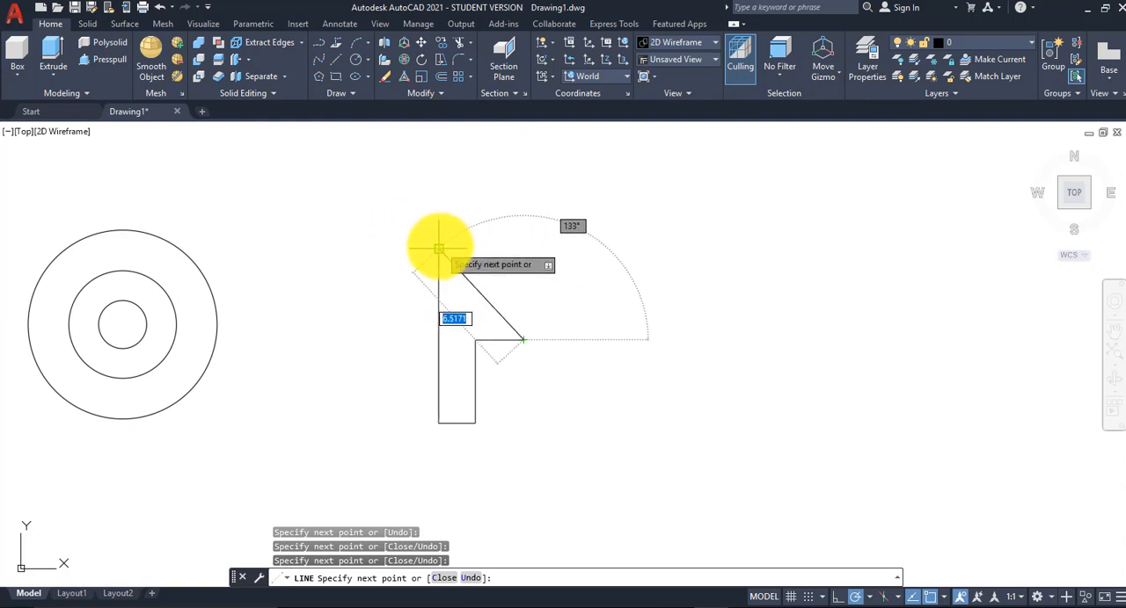
pyautogui.click(560, 250)
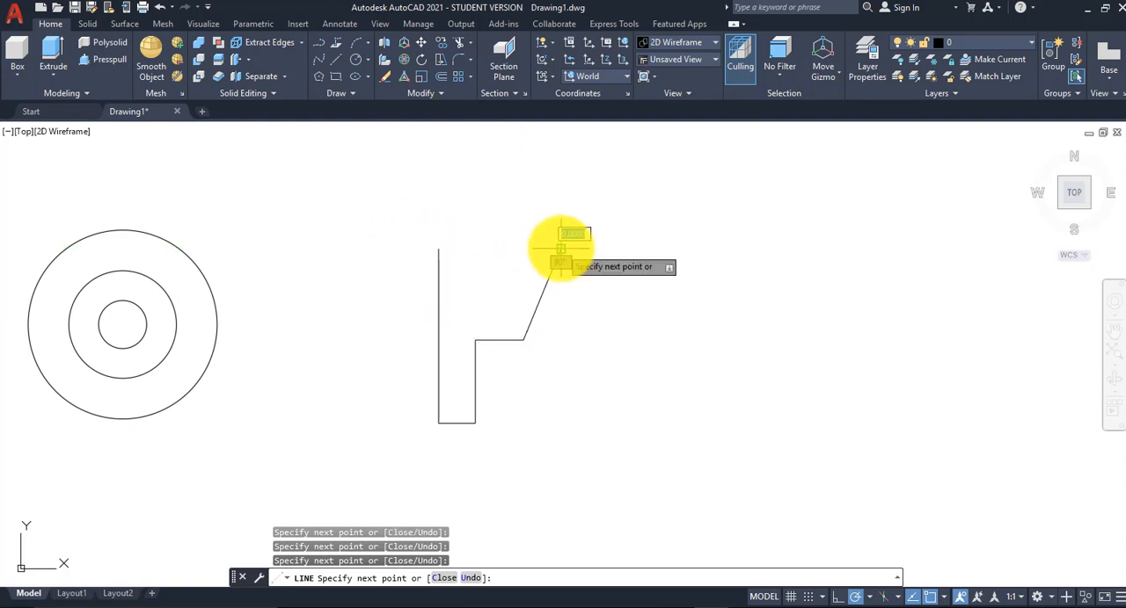
pyautogui.click(439, 250)
pyautogui.rightClick(468, 220)
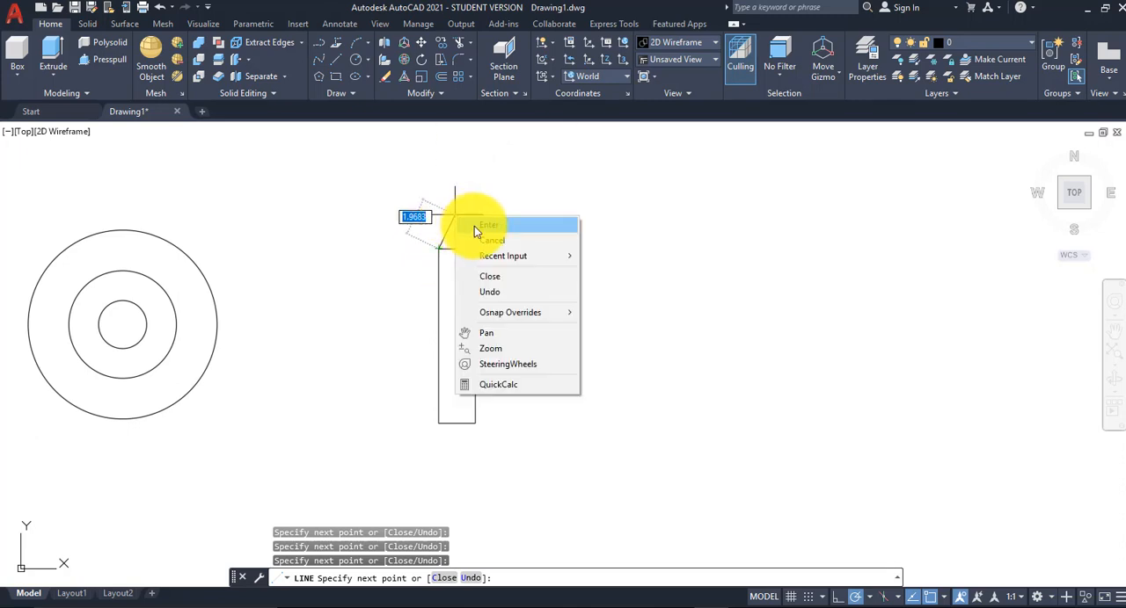
pyautogui.click(475, 227)
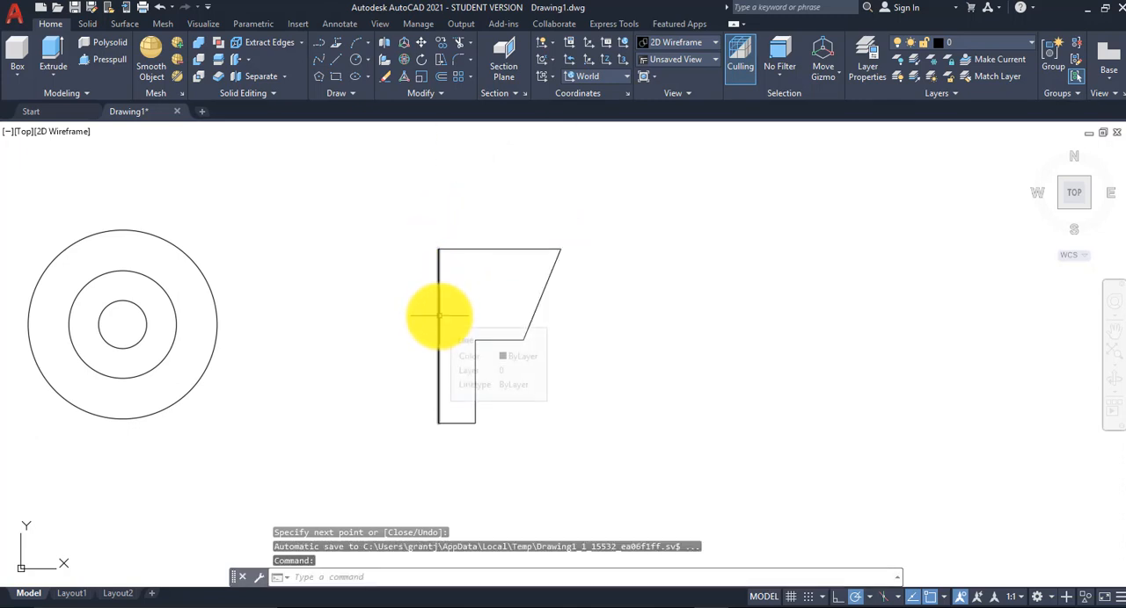
pyautogui.click(439, 311)
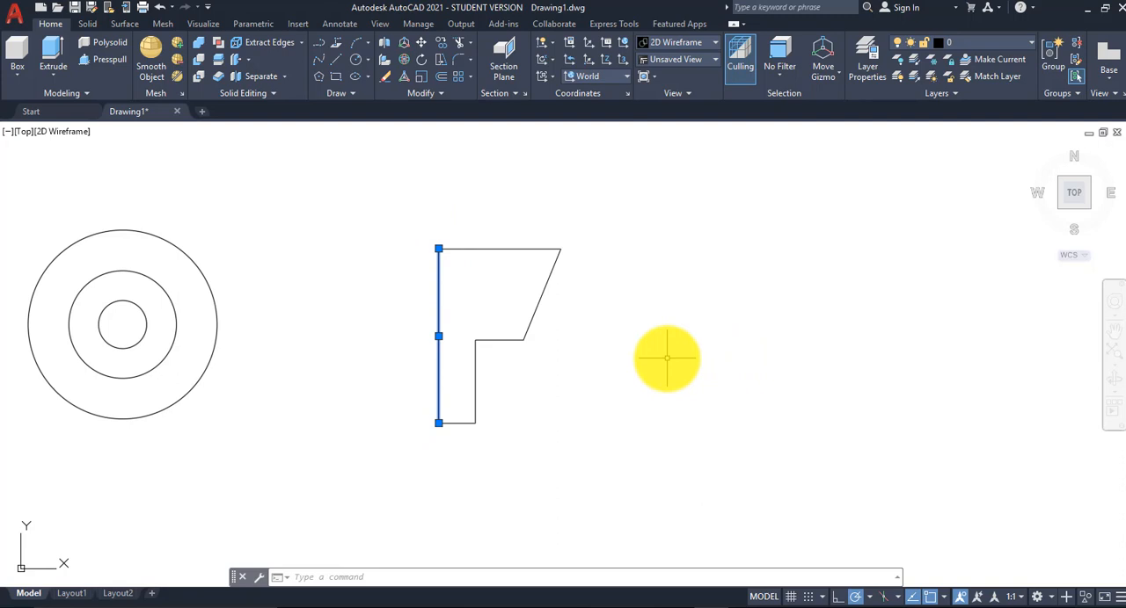
pyautogui.press('Escape')
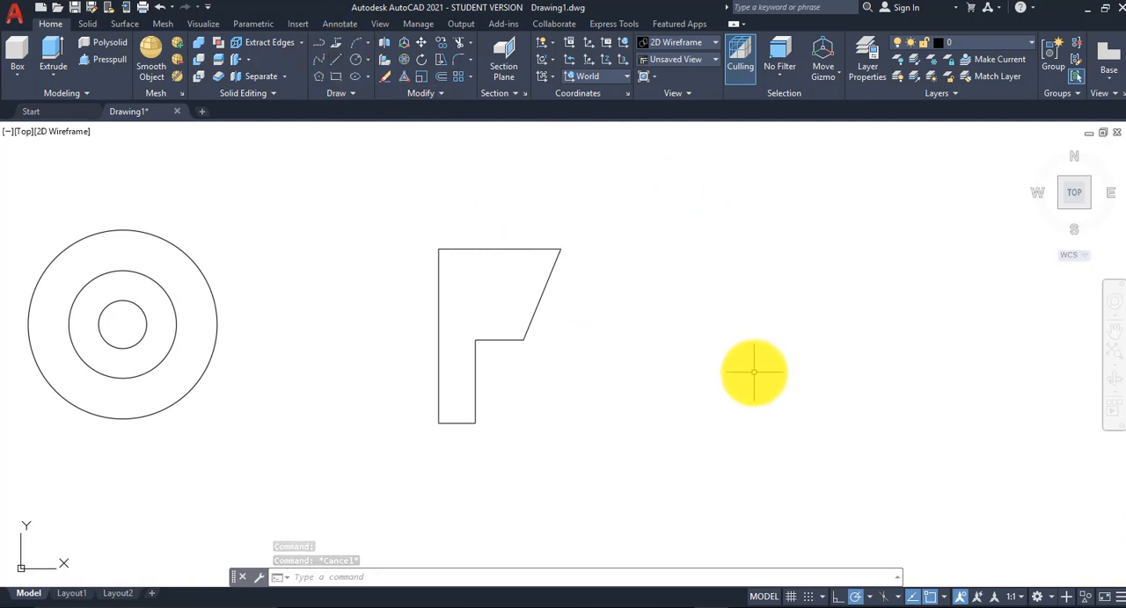
pyautogui.moveTo(754, 372); pyautogui.dragTo(744, 370, button='middle')
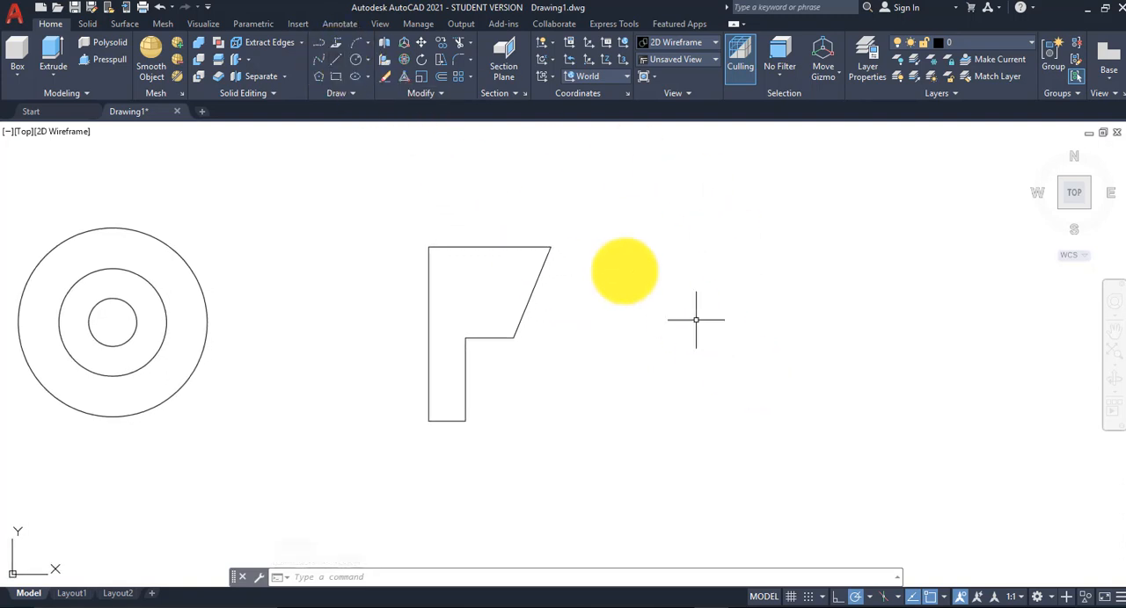
# Step: Draw a single slanted line about 14.58 long at about 27° east of the closed profile
pyautogui.click(335, 56)
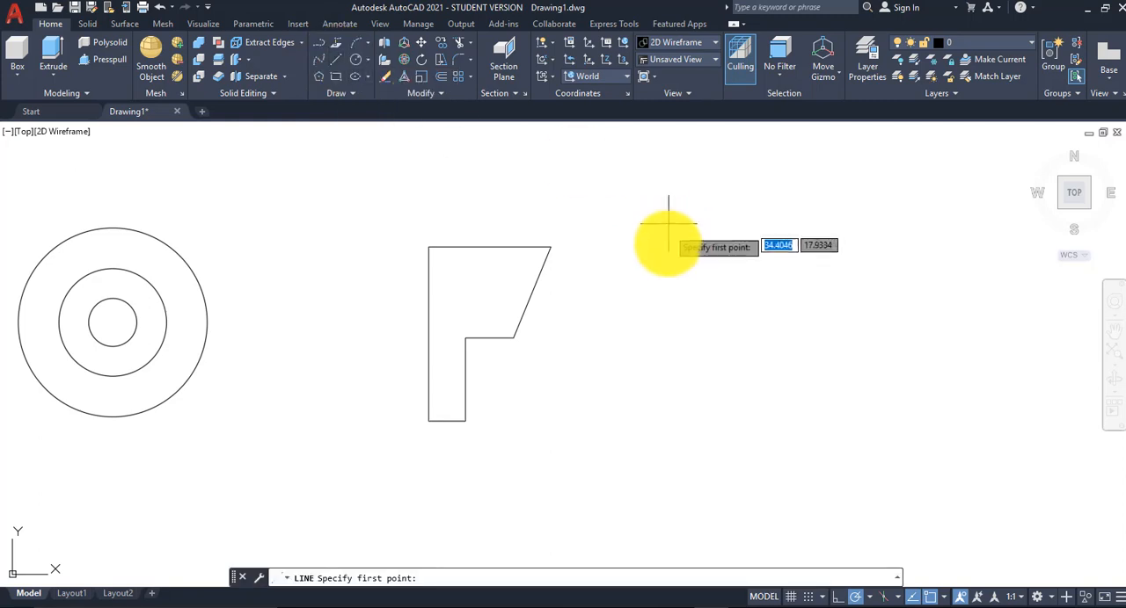
pyautogui.click(746, 293)
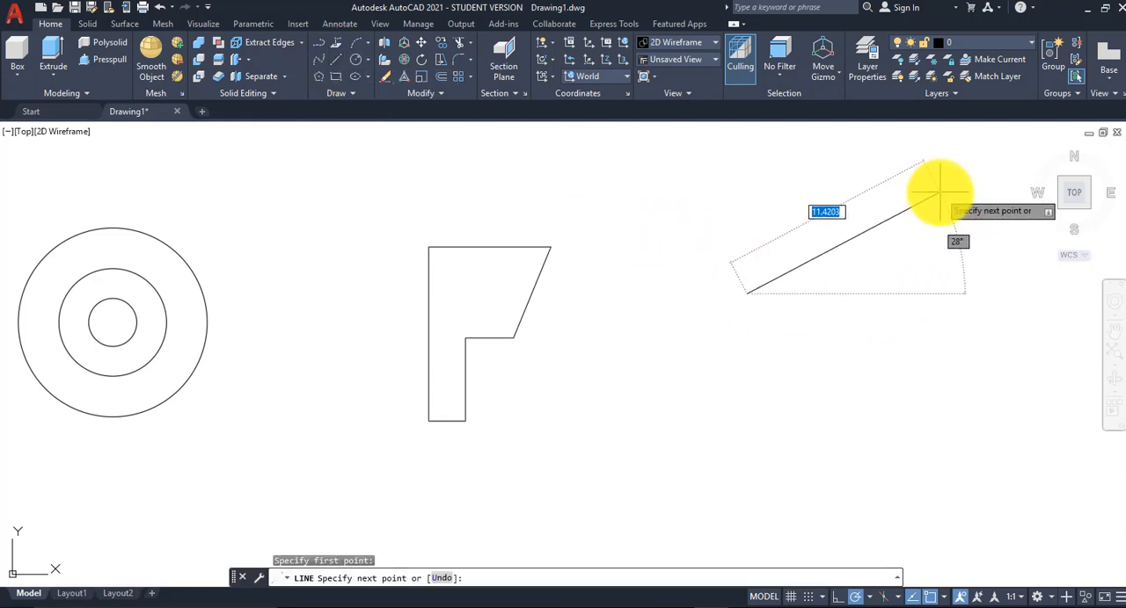
pyautogui.click(994, 165)
pyautogui.rightClick(974, 222)
pyautogui.click(994, 230)
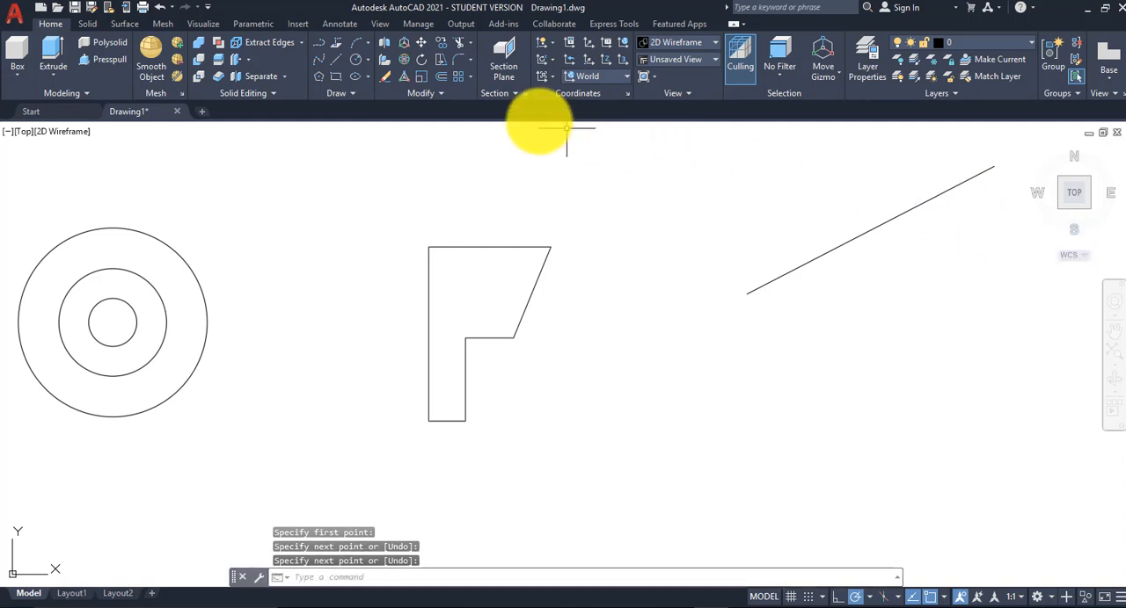
# Step: Draw a small circle with a radius of about 0.74 just below the slanted line
pyautogui.click(355, 61)
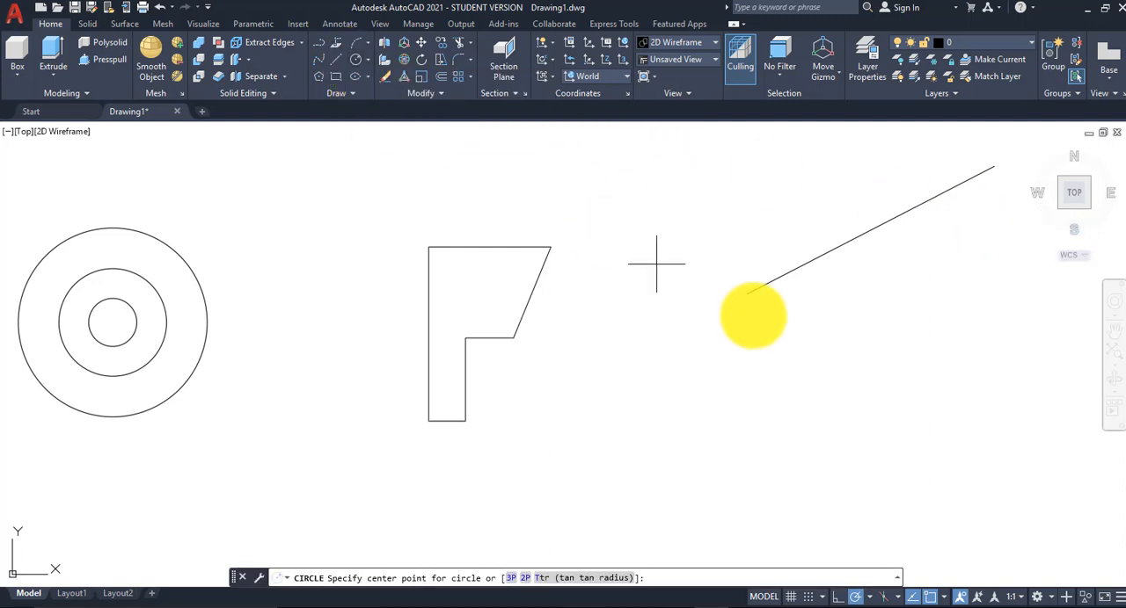
pyautogui.click(889, 293)
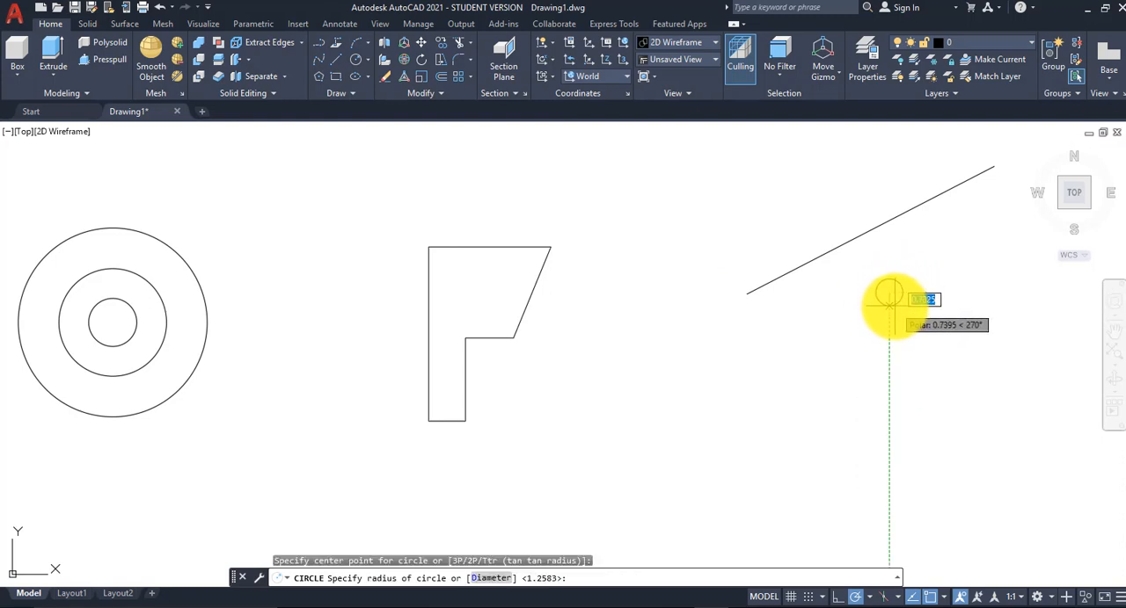
pyautogui.click(888, 306)
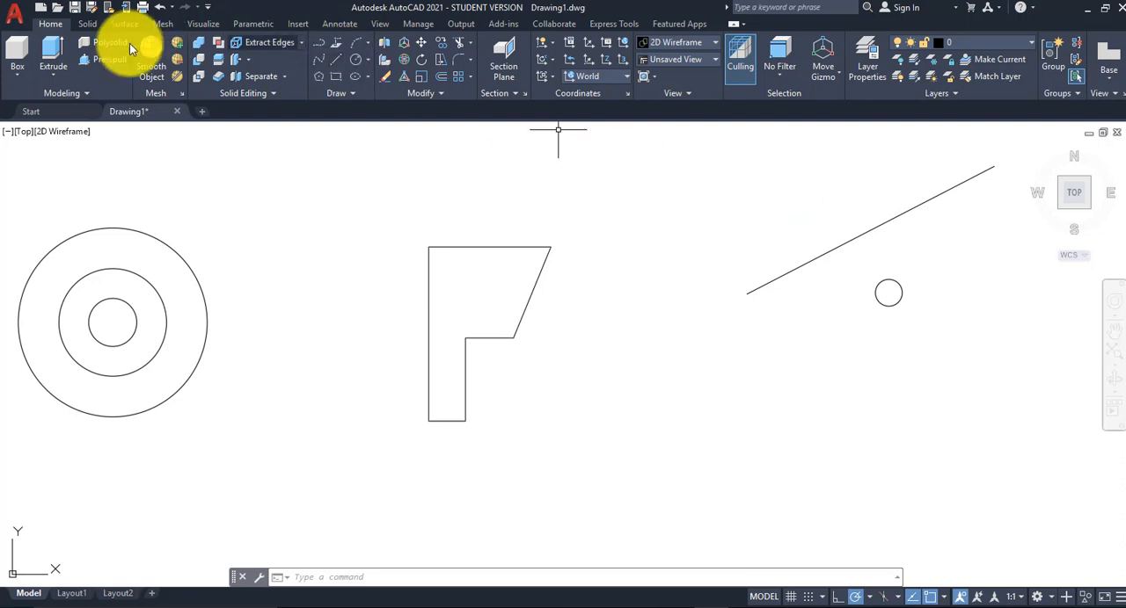
pyautogui.click(16, 75)
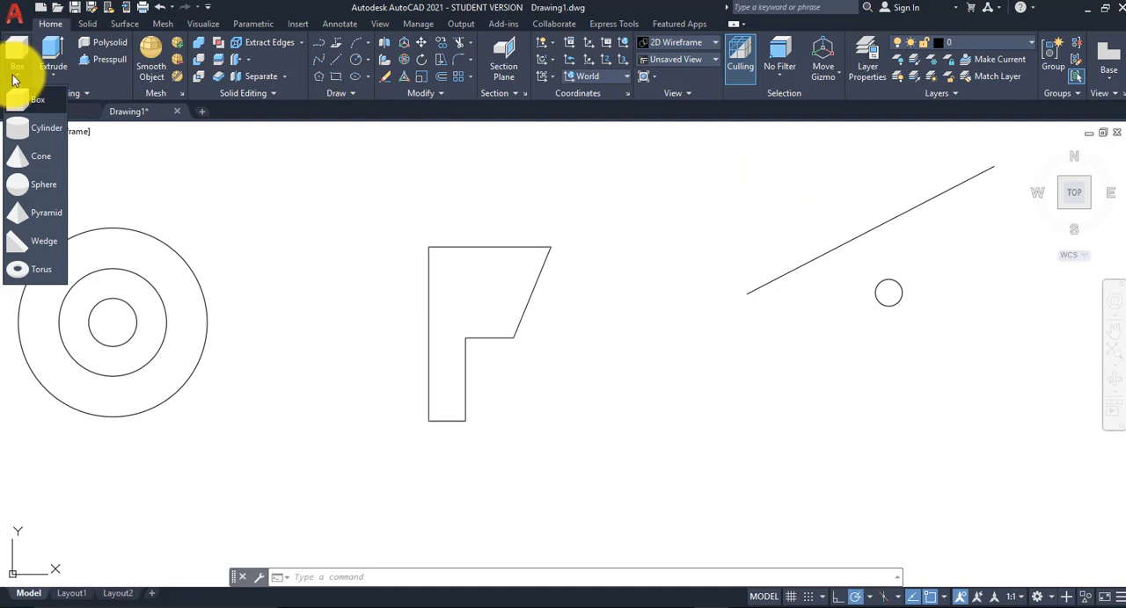
pyautogui.click(13, 80)
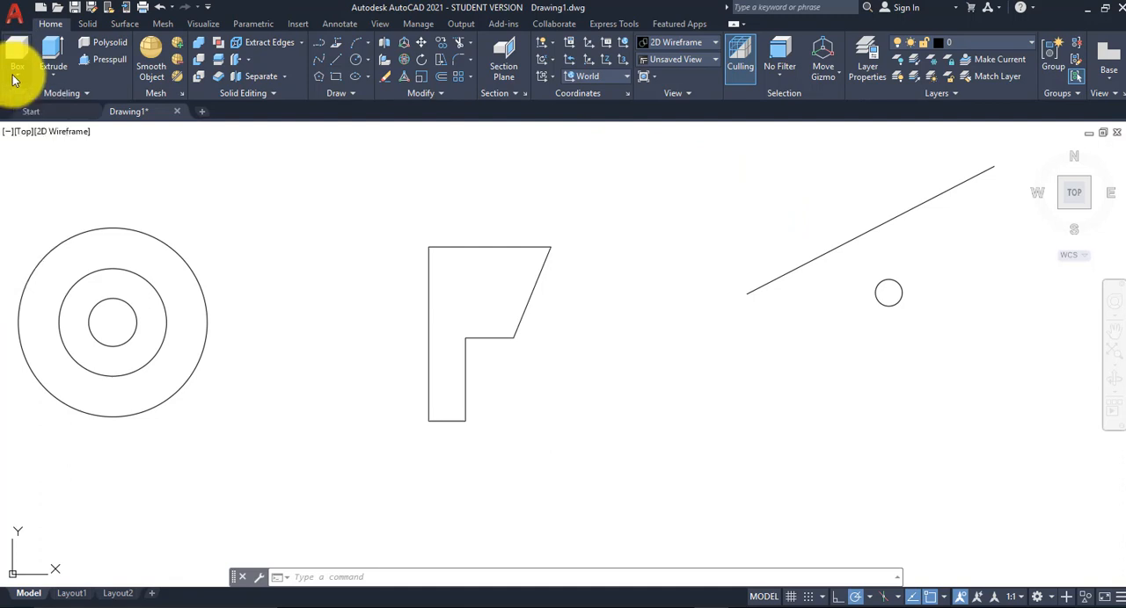
# Step: Switch the viewport to the SE Isometric view and the Conceptual visual style
pyautogui.click(23, 132)
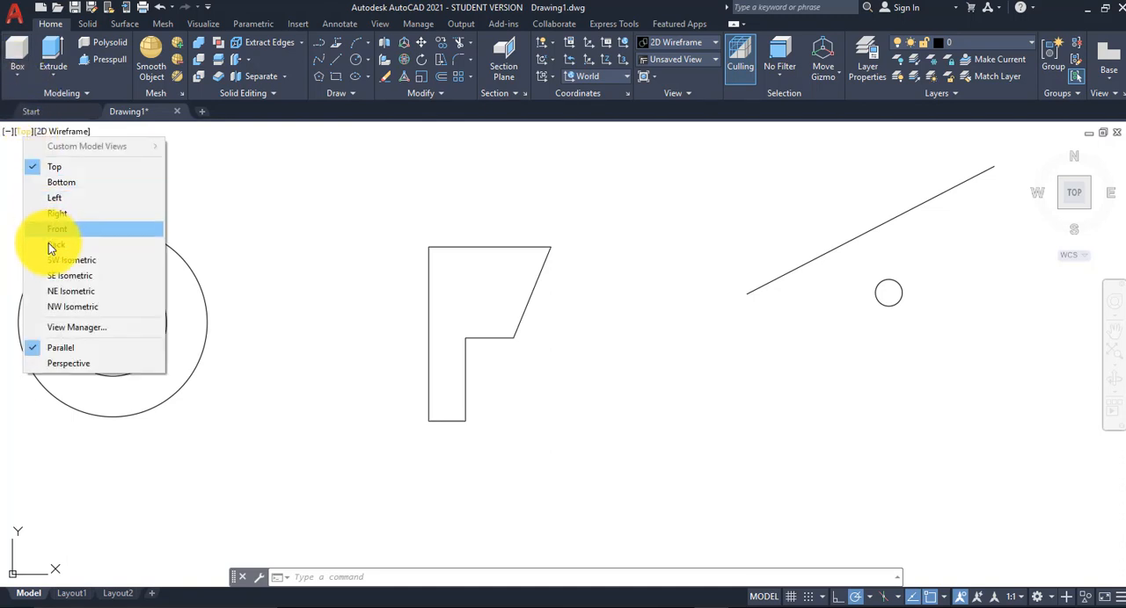
pyautogui.click(106, 277)
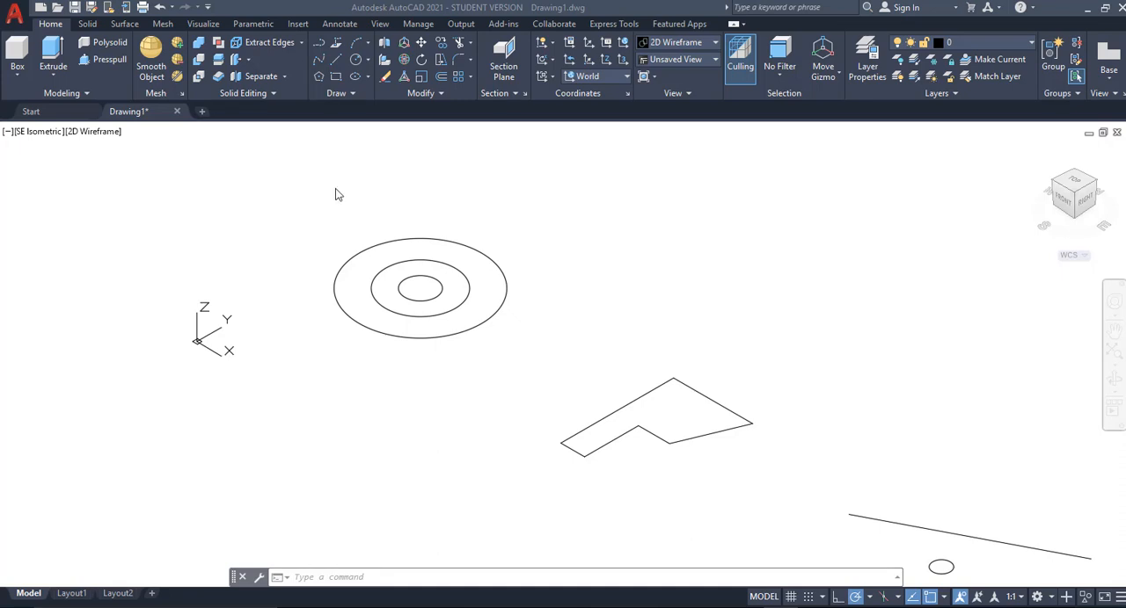
pyautogui.click(95, 133)
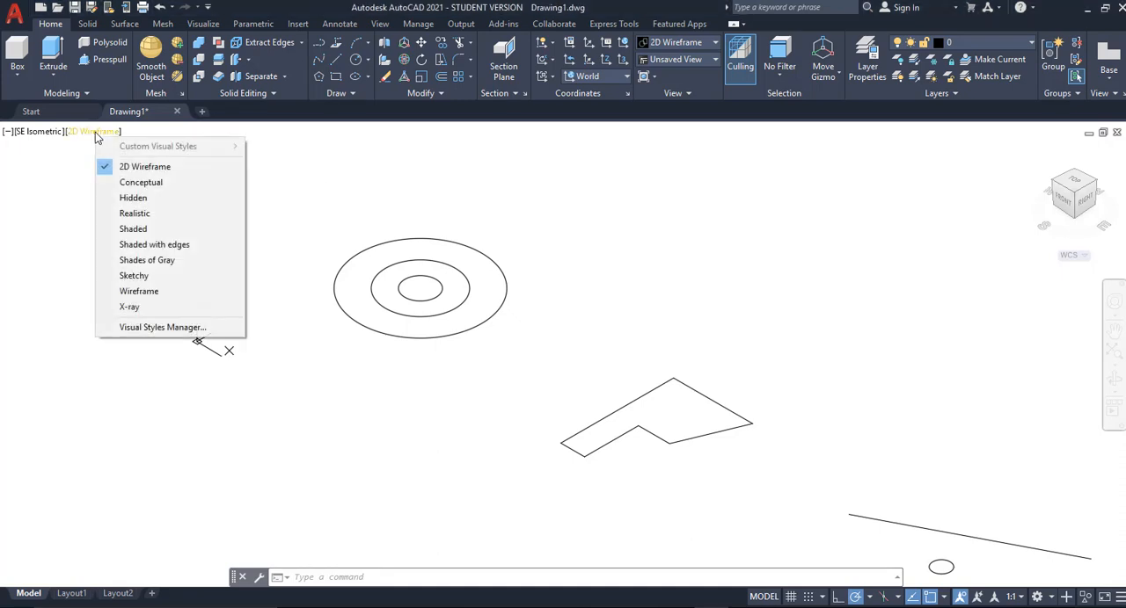
pyautogui.click(173, 183)
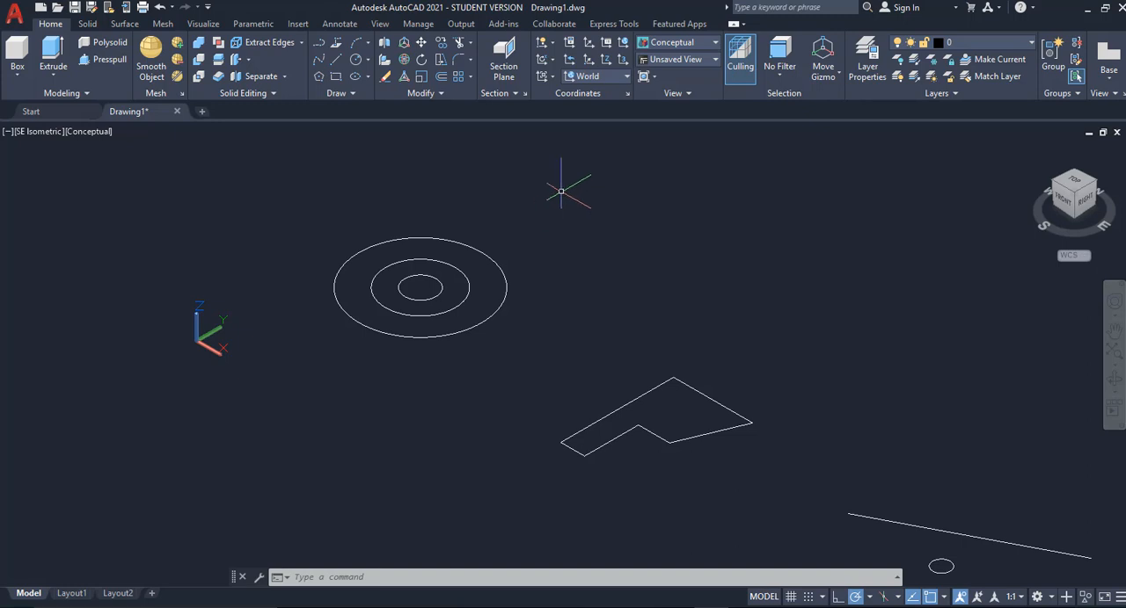
# Step: Set the uniform background colour for the 3D parallel projection context to White in the display options
pyautogui.rightClick(551, 211)
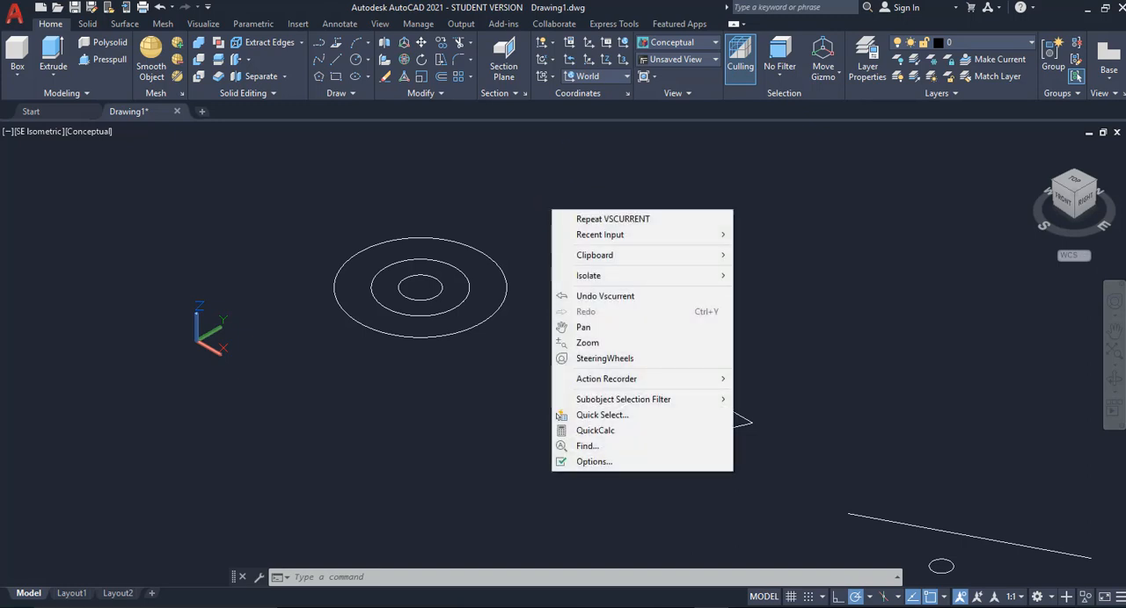
pyautogui.click(613, 462)
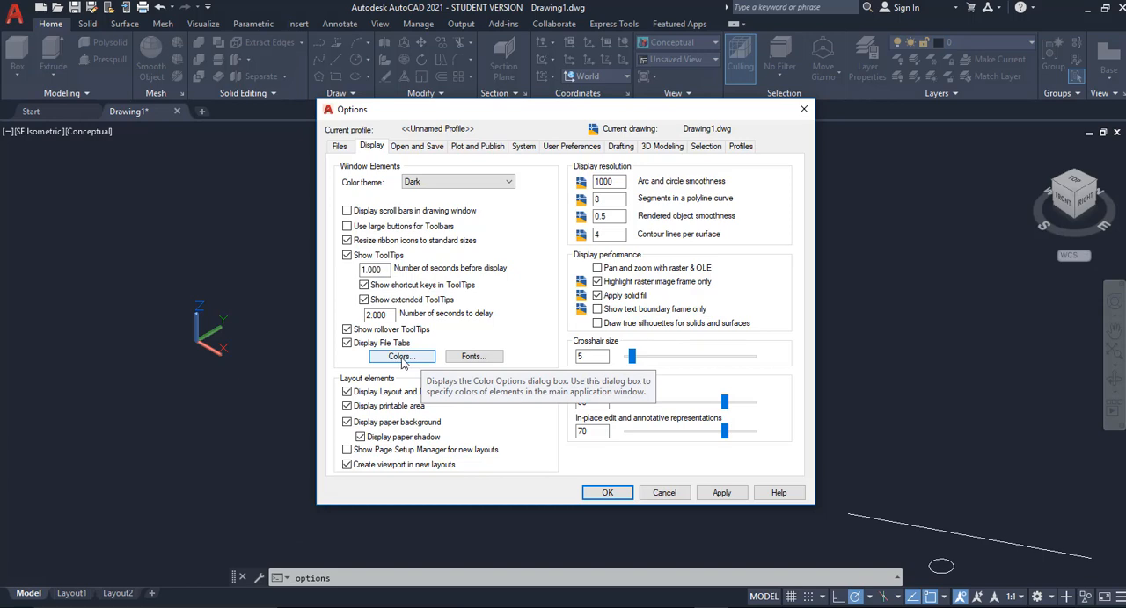
pyautogui.click(400, 357)
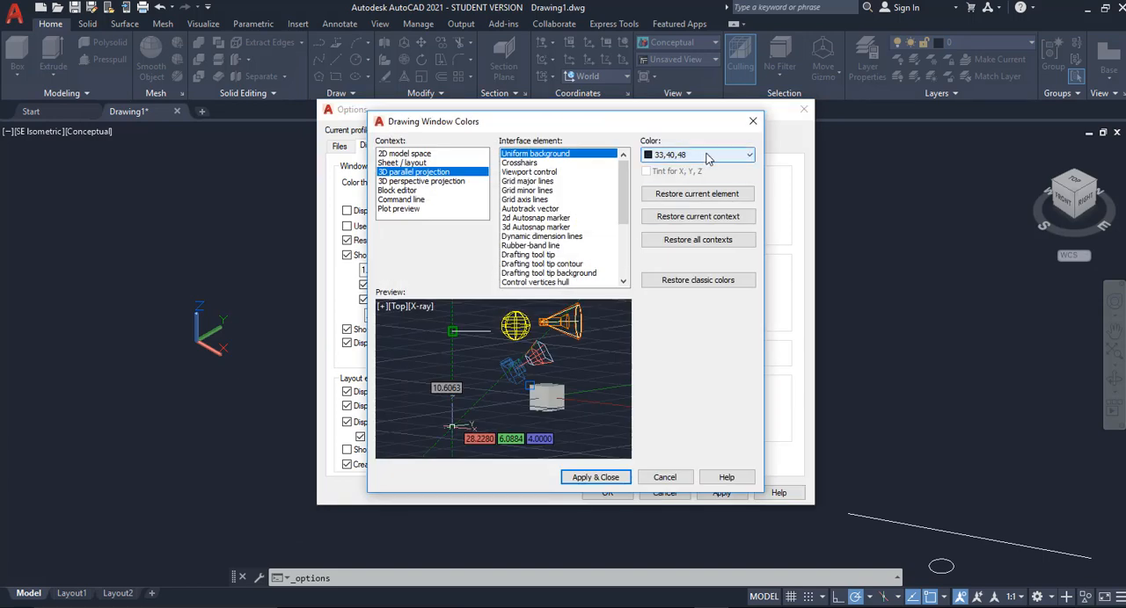
pyautogui.click(695, 156)
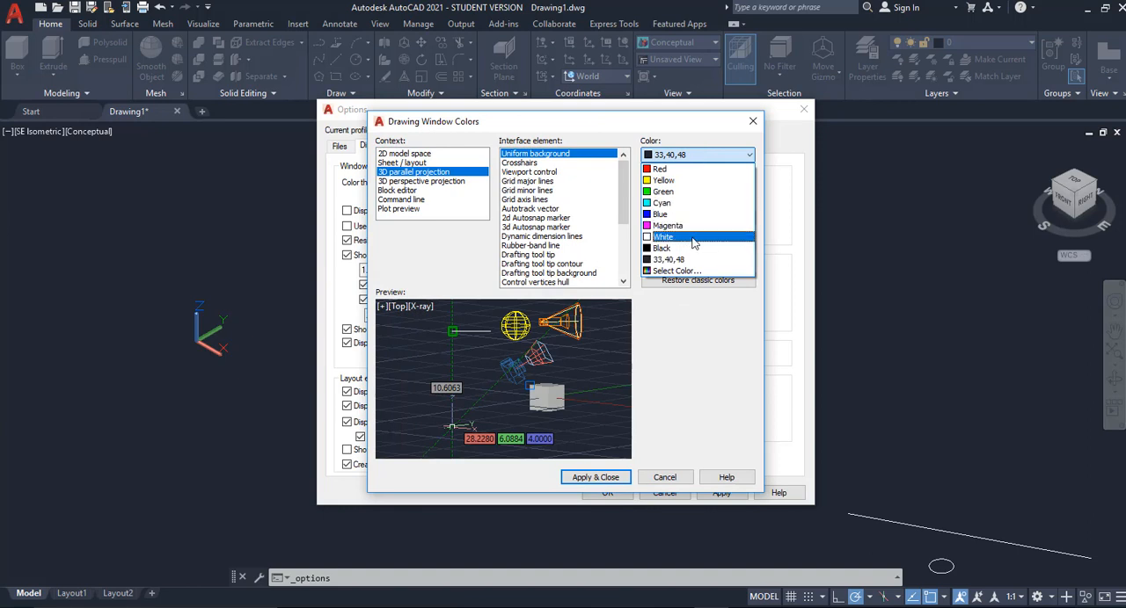
pyautogui.click(693, 238)
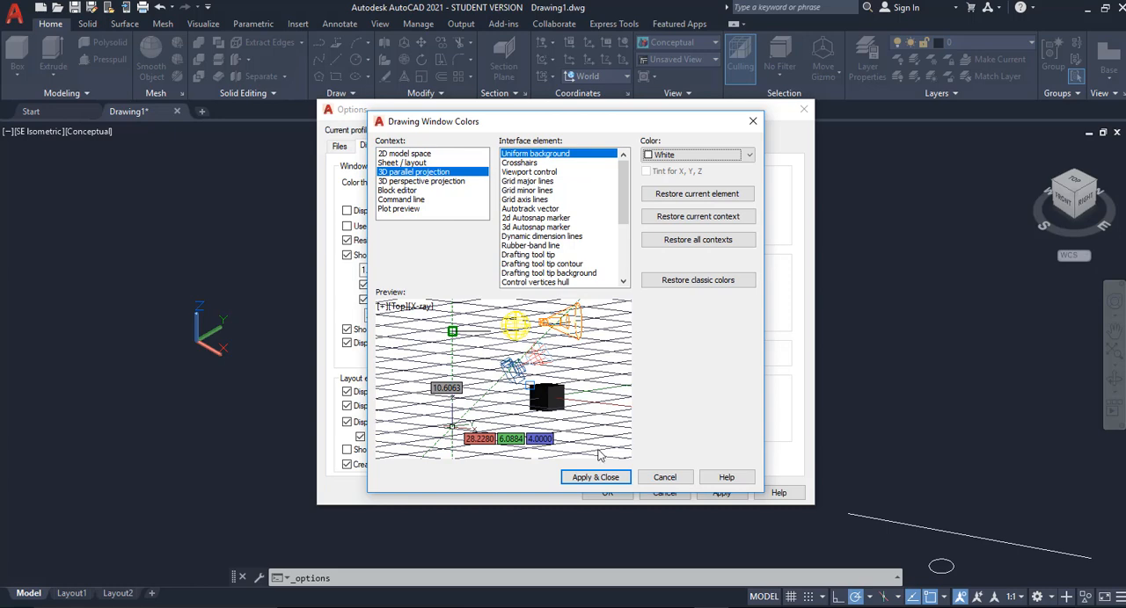
pyautogui.click(602, 478)
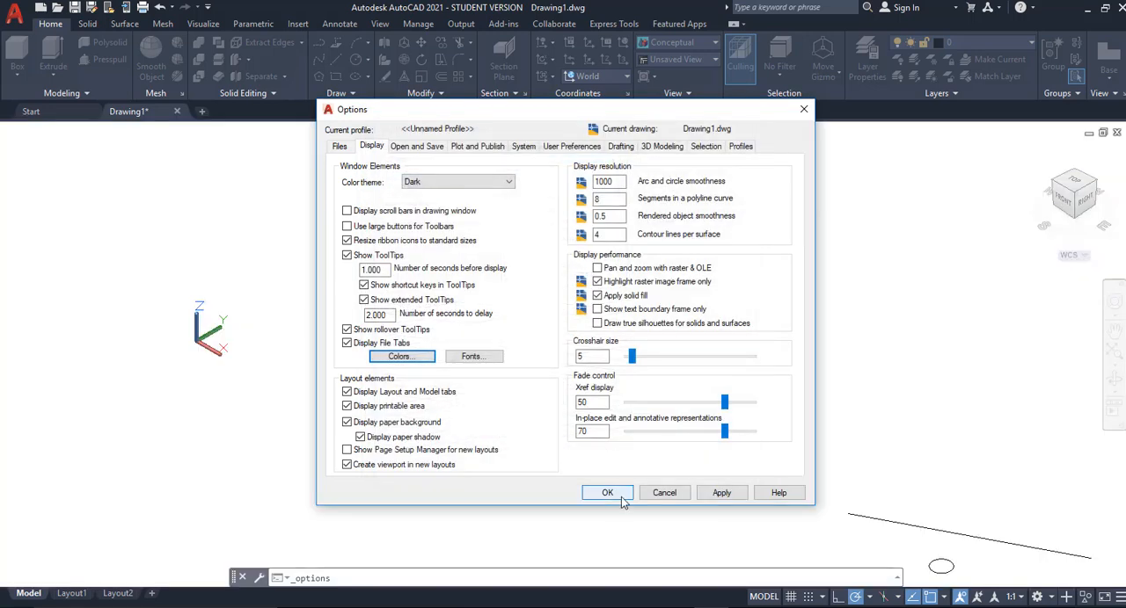
pyautogui.click(607, 493)
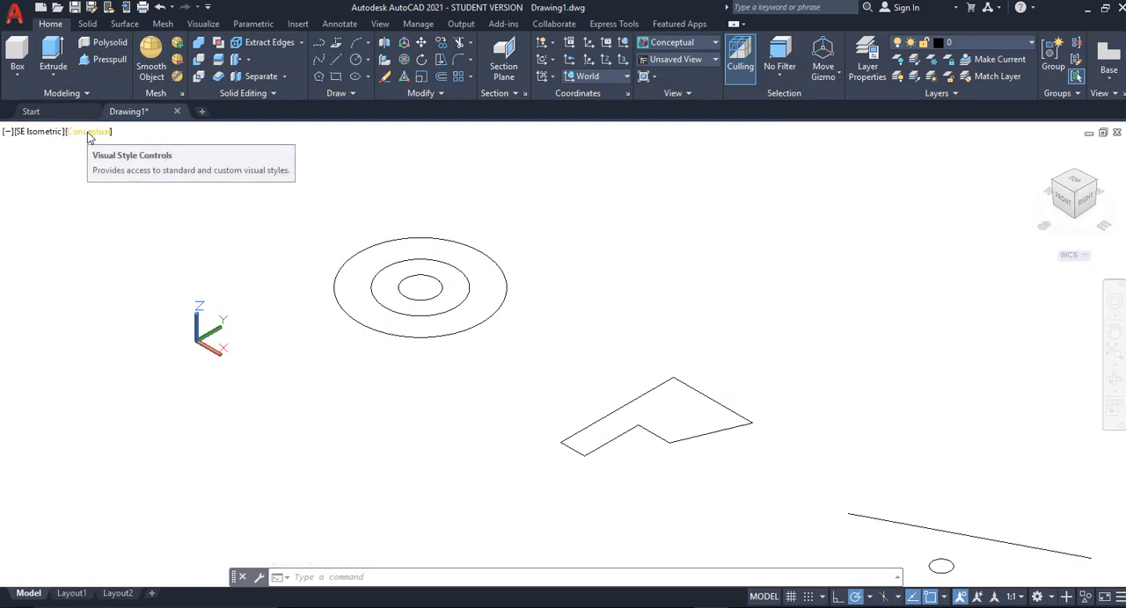
# Step: Move the smallest concentric circle straight up along the Z axis, well above the two larger circles
pyautogui.click(440, 283)
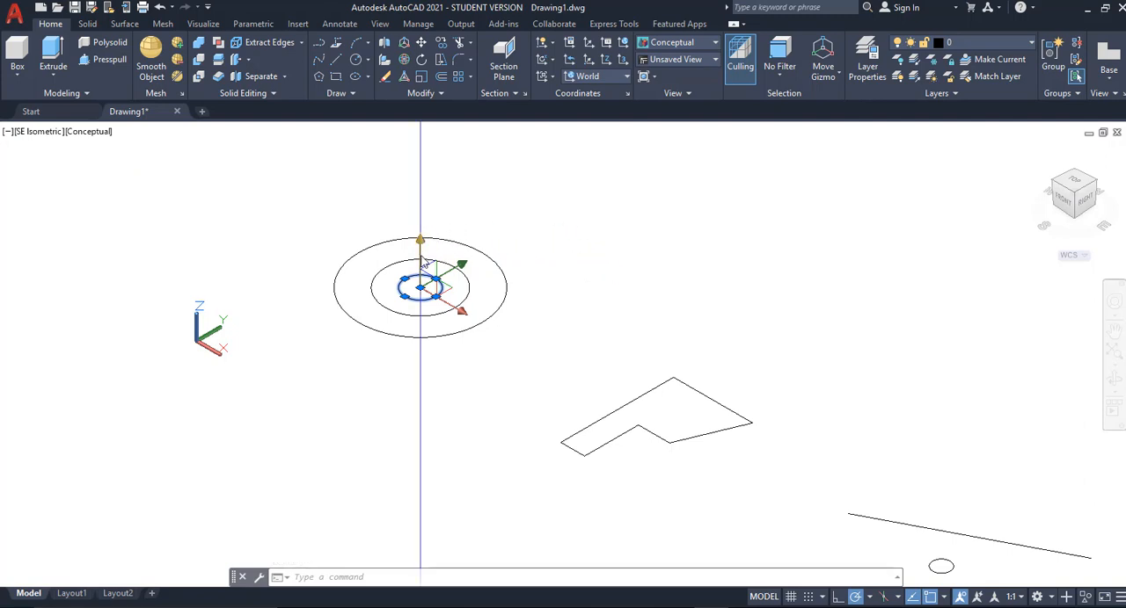
pyautogui.click(420, 287)
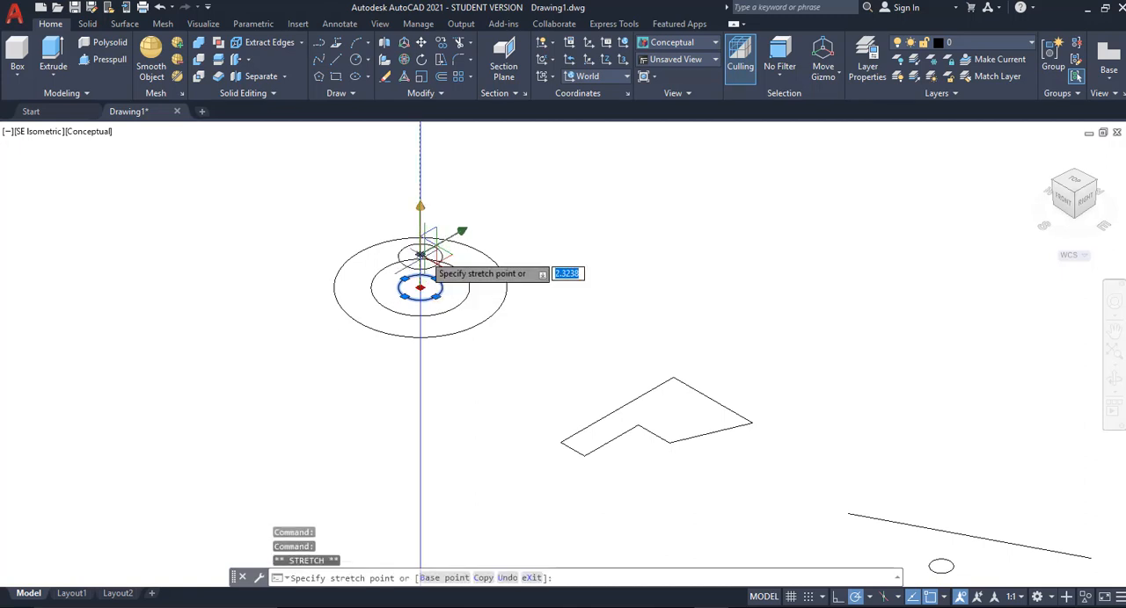
pyautogui.click(419, 171)
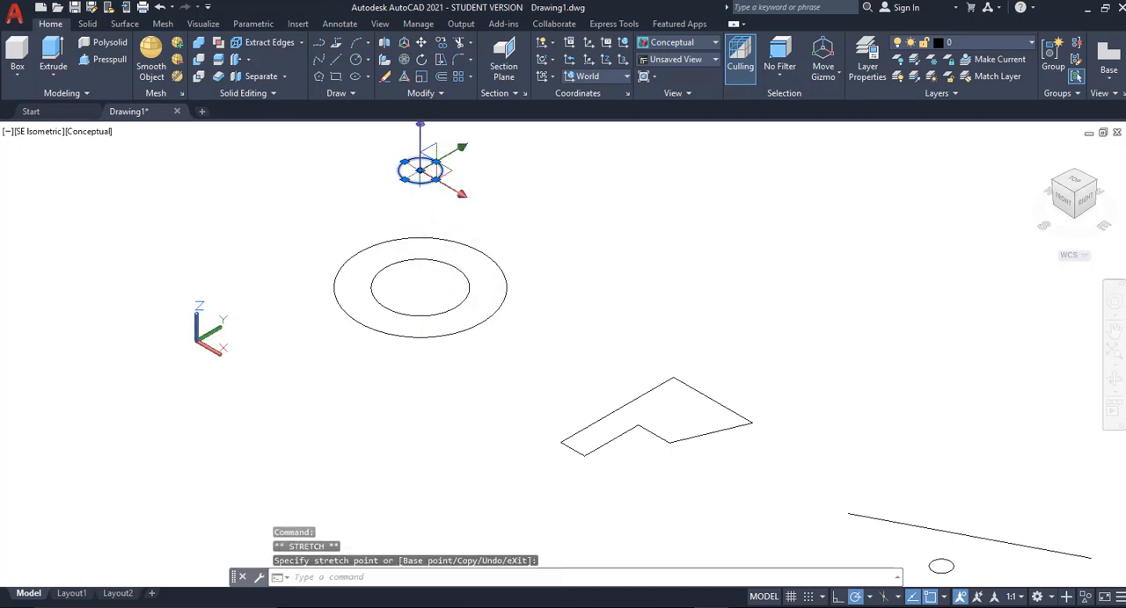
pyautogui.press('Escape')
pyautogui.press('Escape')
pyautogui.press('Escape')
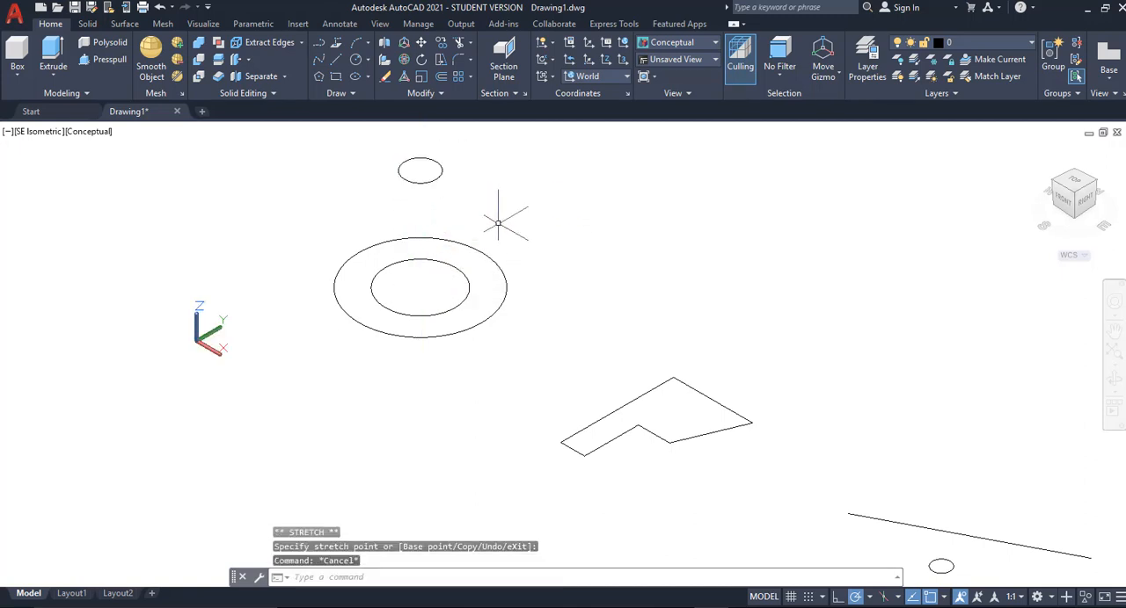
# Step: Move the middle-sized circle straight down along the Z axis by about 10.44, below the largest circle
pyautogui.click(469, 288)
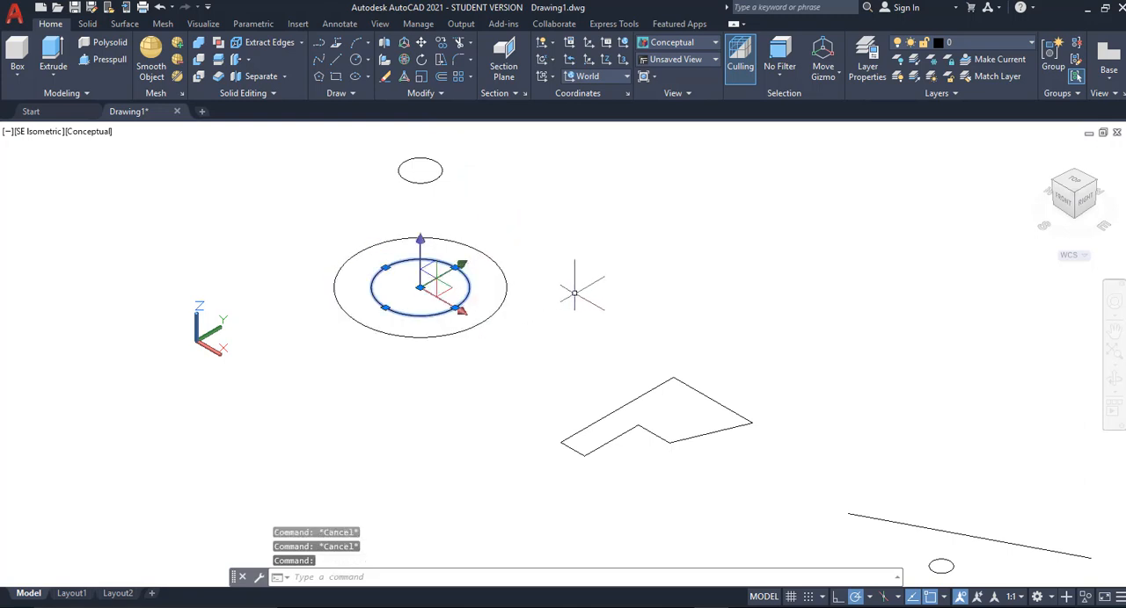
pyautogui.click(422, 260)
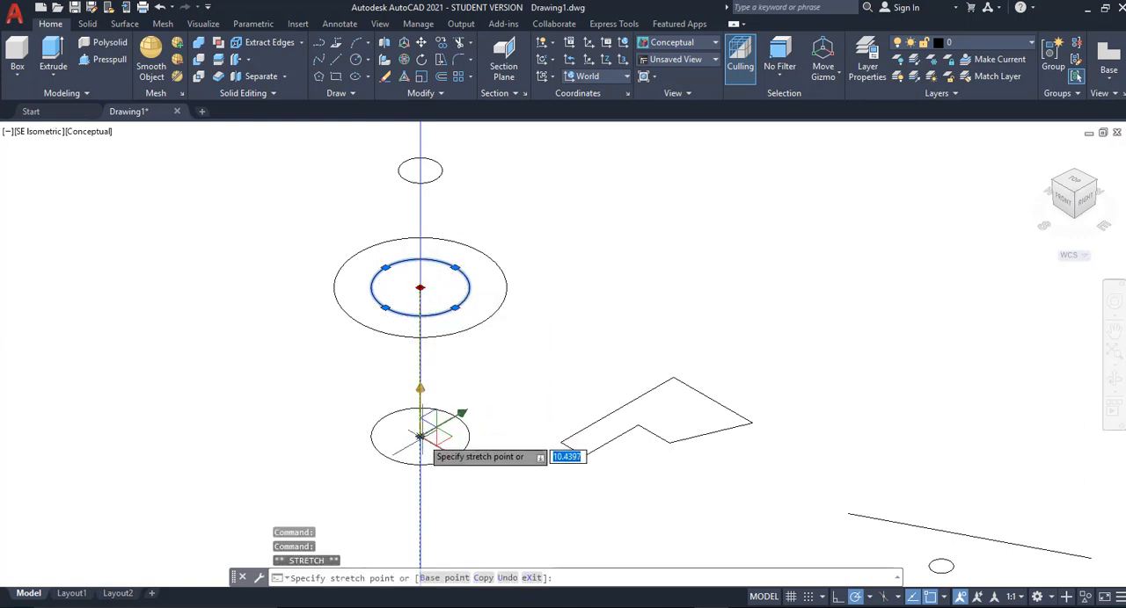
pyautogui.press('Escape')
pyautogui.press('Escape')
pyautogui.press('Escape')
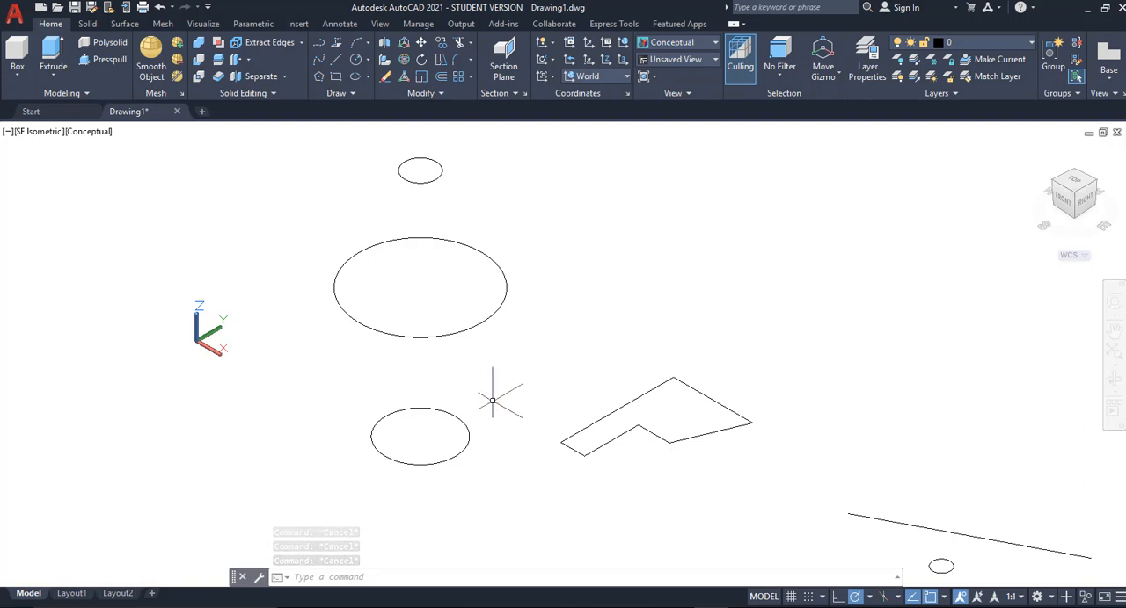
# Step: Loft a solid through the small upper, large middle and medium lower circles in that order, using cross sections only
pyautogui.moveTo(495, 395)
pyautogui.keyDown('shift'); pyautogui.mouseDown(button='middle')
pyautogui.moveTo(517, 378)
pyautogui.moveTo(510, 402)
pyautogui.moveTo(533, 392)
pyautogui.moveTo(572, 302)
pyautogui.moveTo(537, 383)
pyautogui.moveTo(490, 413)
pyautogui.moveTo(502, 382)
pyautogui.mouseUp(button='middle'); pyautogui.keyUp('shift')
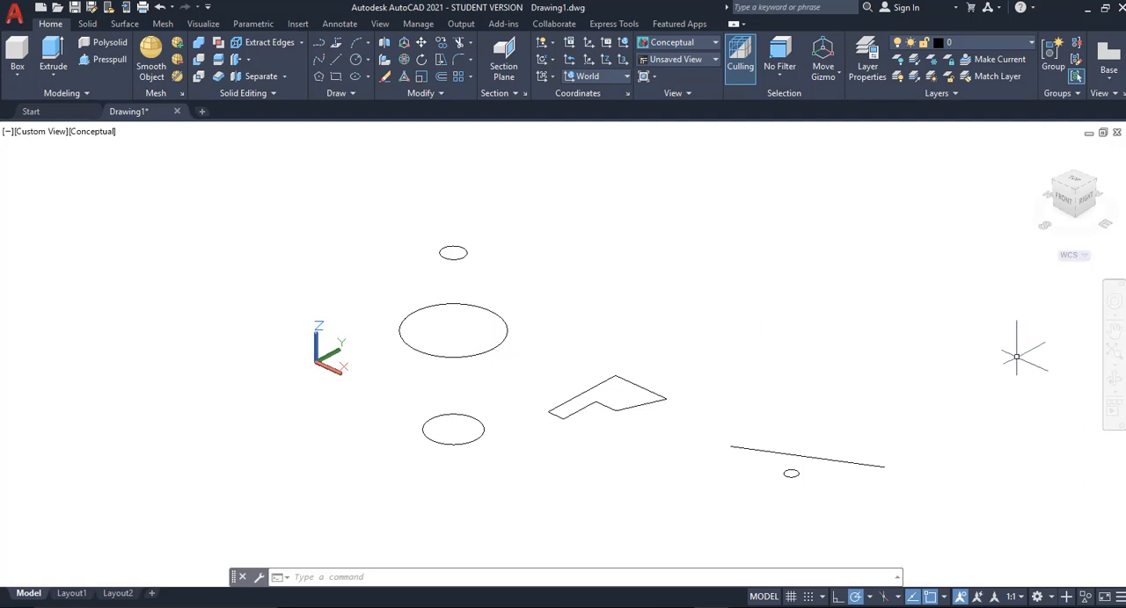
pyautogui.click(1114, 303)
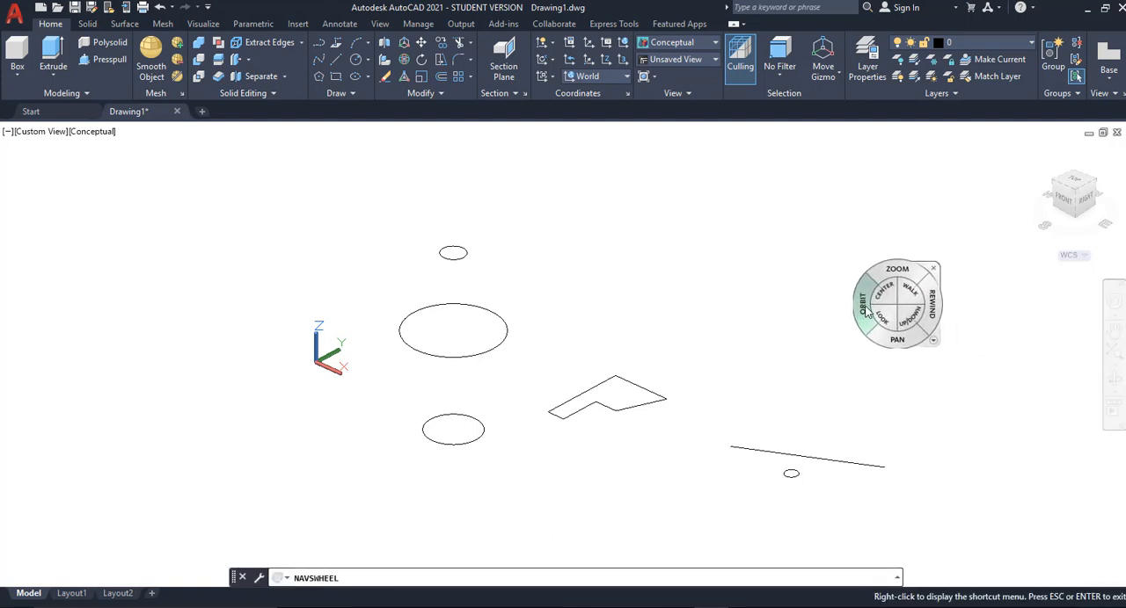
pyautogui.click(864, 307)
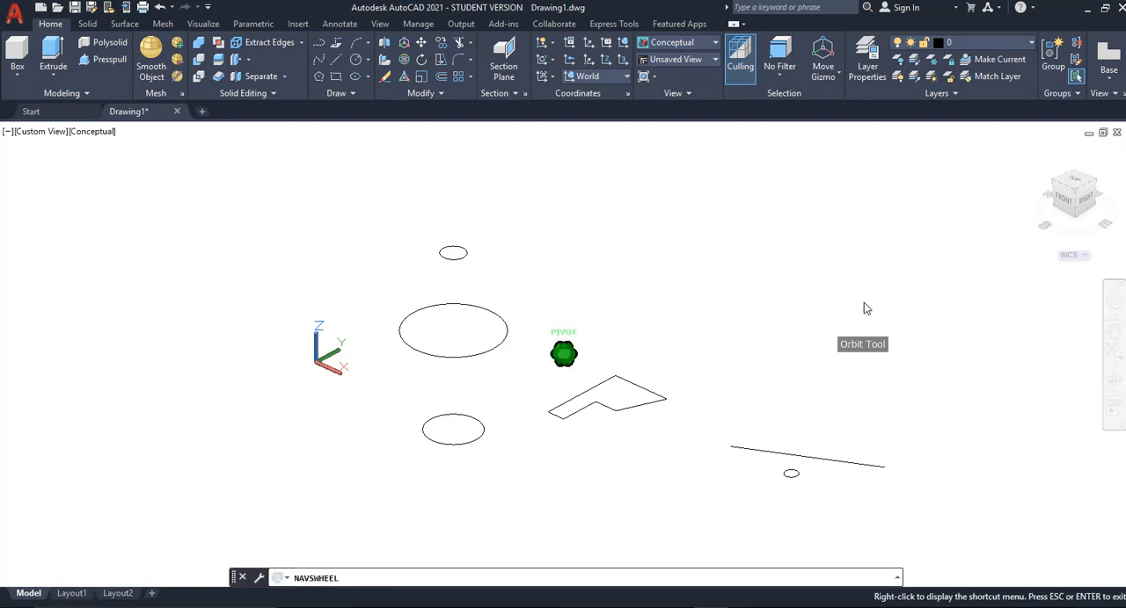
pyautogui.moveTo(864, 308)
pyautogui.mouseDown()
pyautogui.moveTo(809, 297)
pyautogui.moveTo(794, 236)
pyautogui.moveTo(852, 223)
pyautogui.moveTo(880, 269)
pyautogui.moveTo(878, 326)
pyautogui.moveTo(867, 314)
pyautogui.mouseUp()
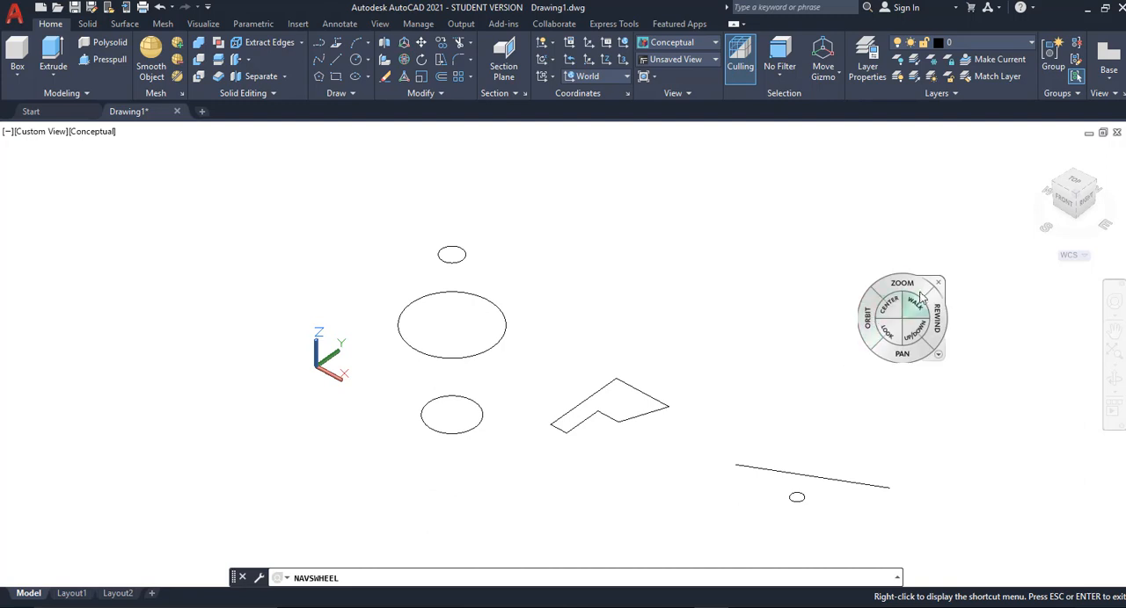
pyautogui.click(937, 284)
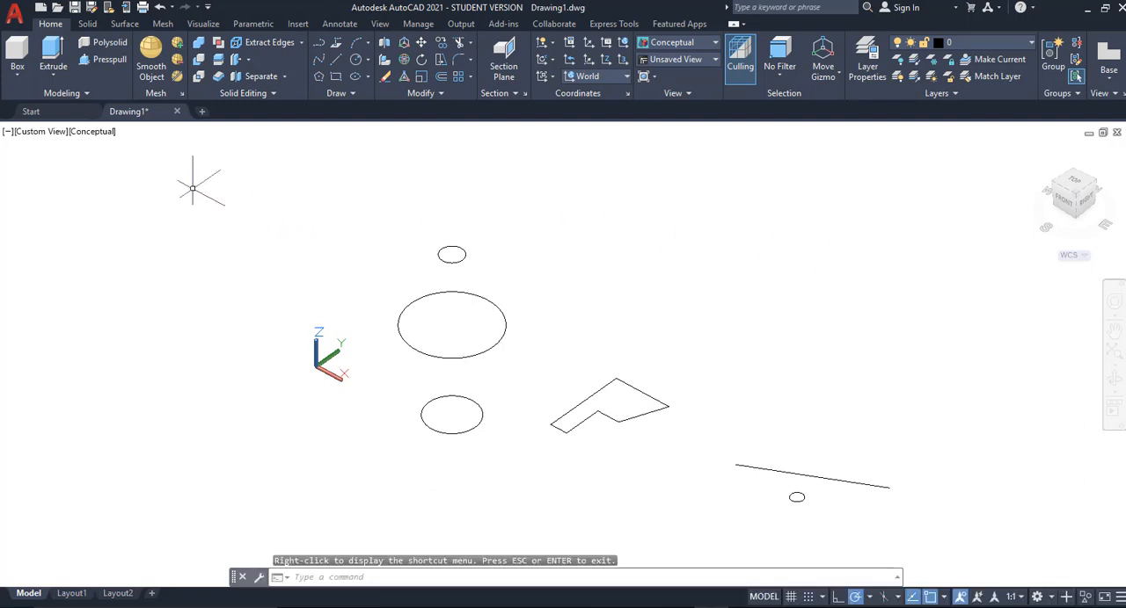
pyautogui.click(51, 76)
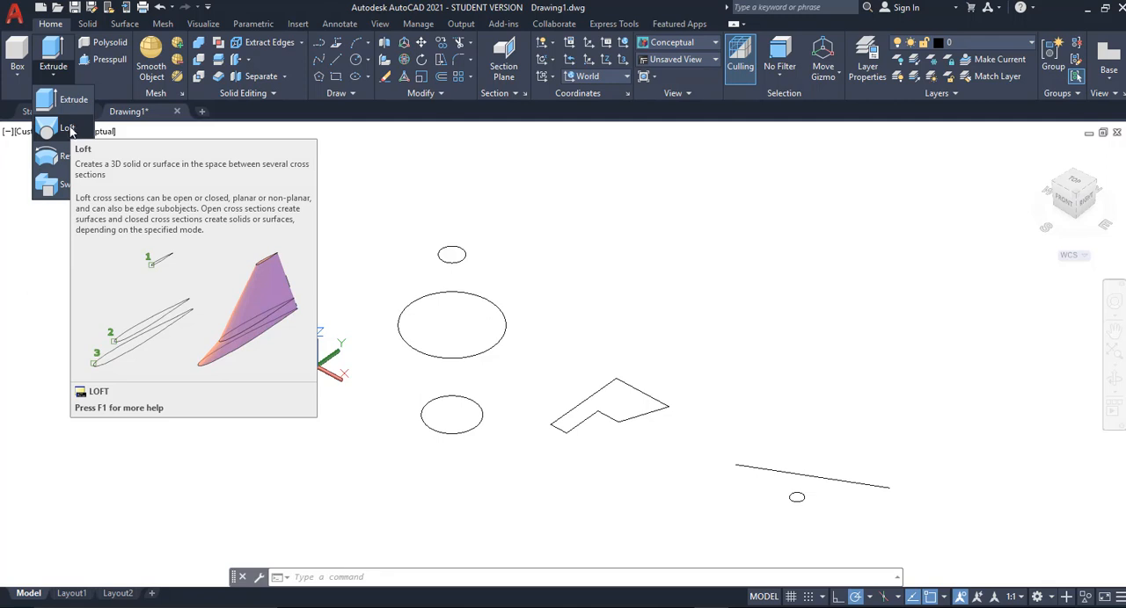
pyautogui.click(70, 131)
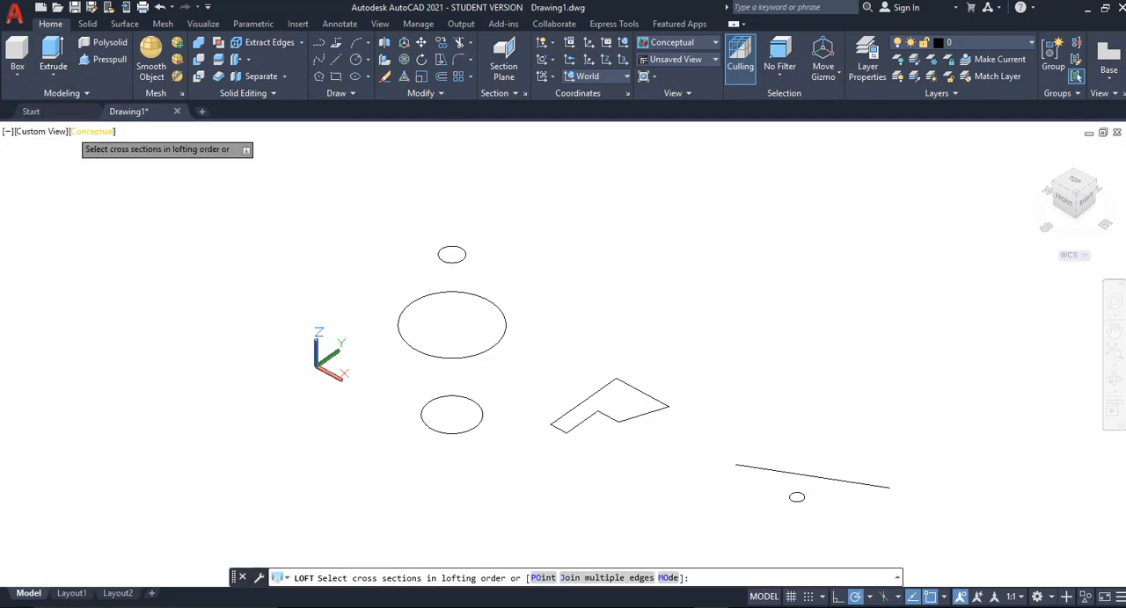
pyautogui.click(465, 255)
pyautogui.click(507, 330)
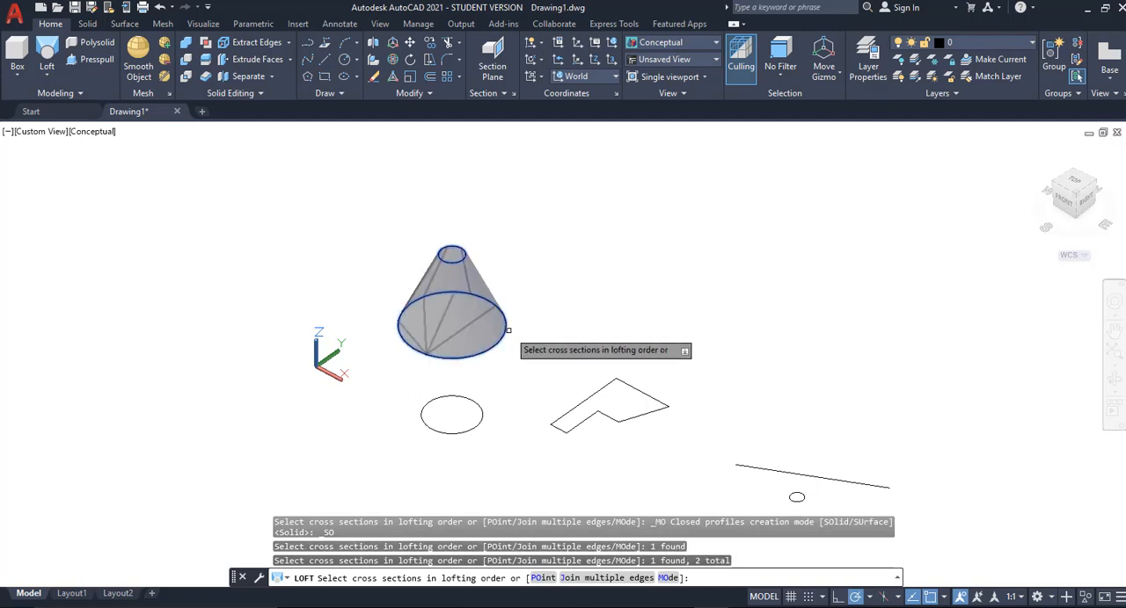
pyautogui.click(482, 416)
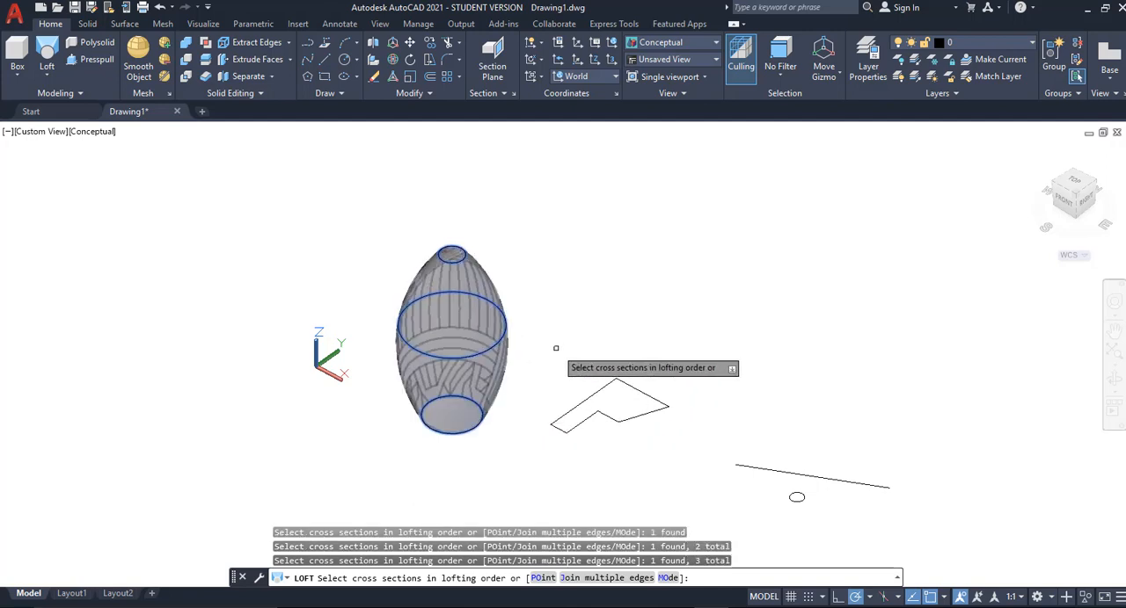
pyautogui.press('Return')
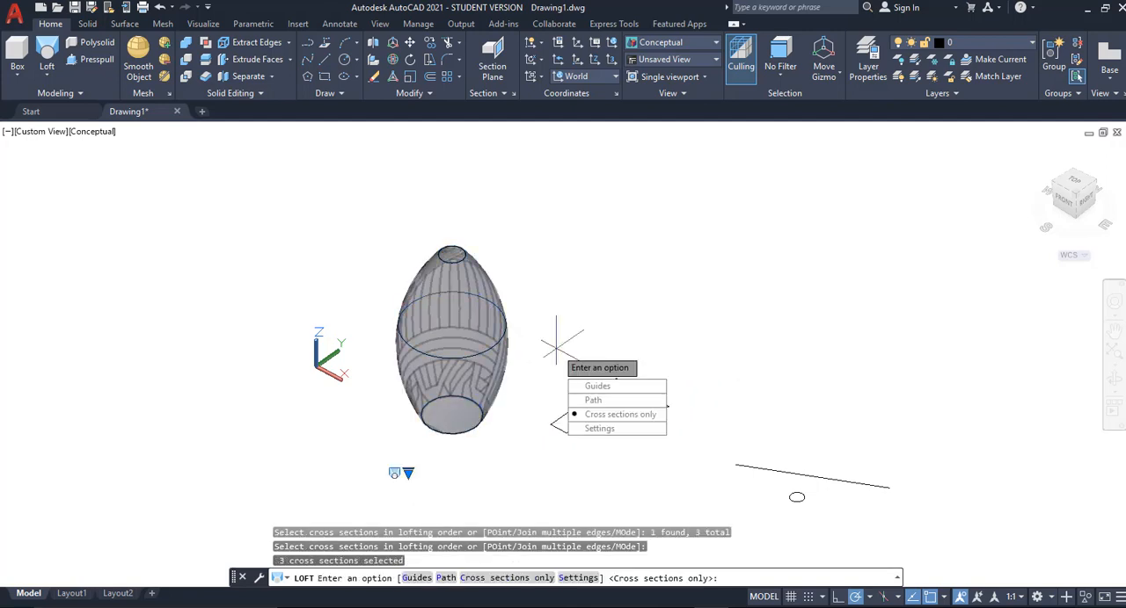
pyautogui.press('Return')
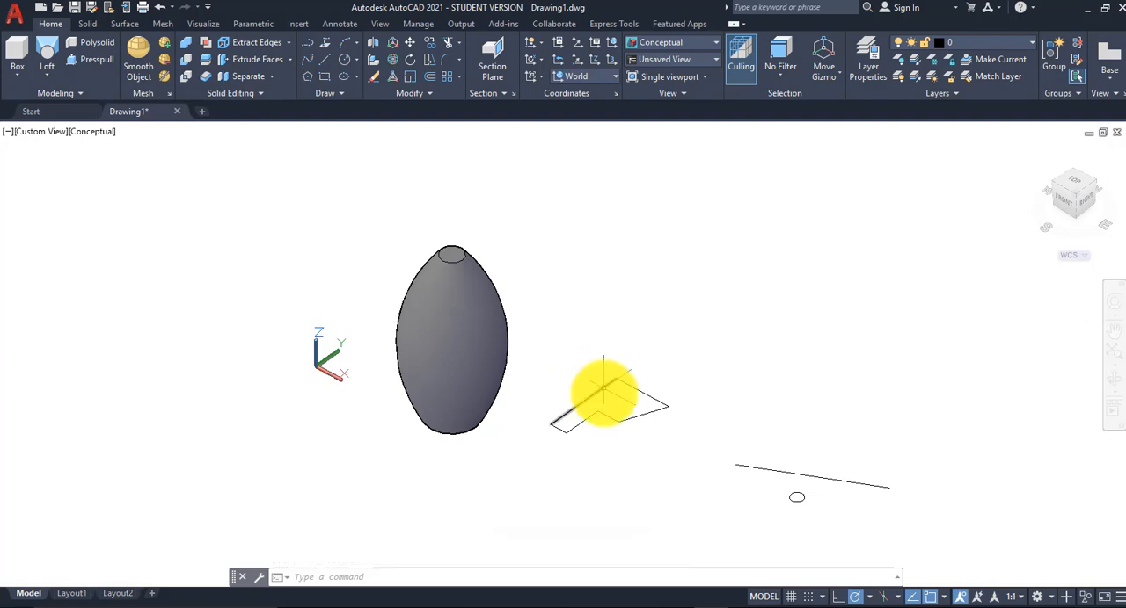
# Step: Copy the six lines of the closed profile about 21.32 away in the 90° direction
pyautogui.scroll(4, 622, 397)
pyautogui.moveTo(628, 406); pyautogui.dragTo(543, 369, button='middle')
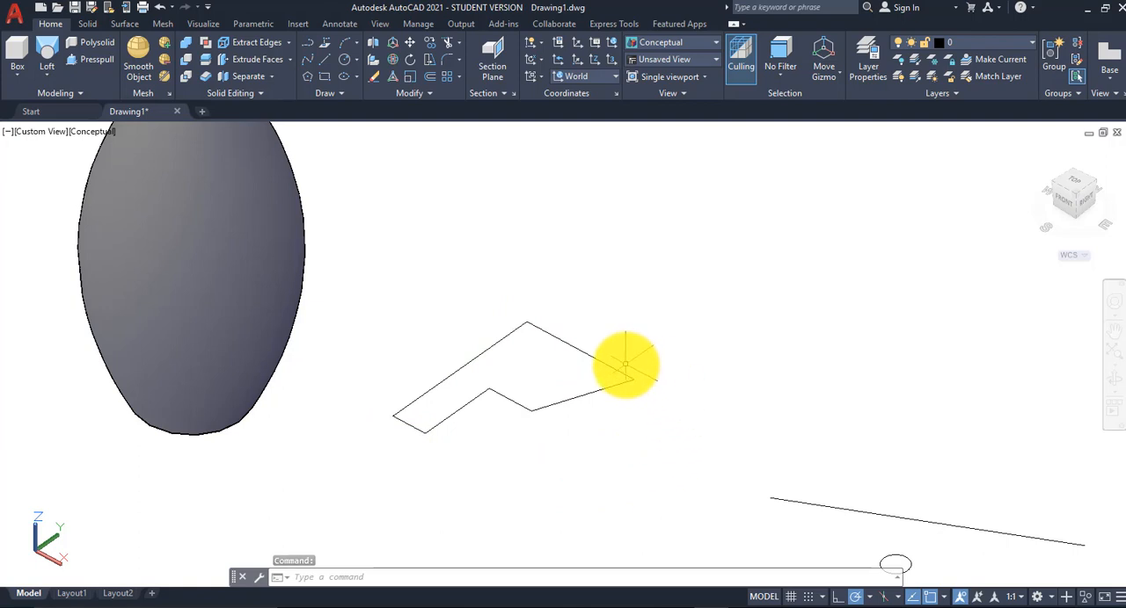
pyautogui.moveTo(624, 363); pyautogui.dragTo(586, 345, button='middle')
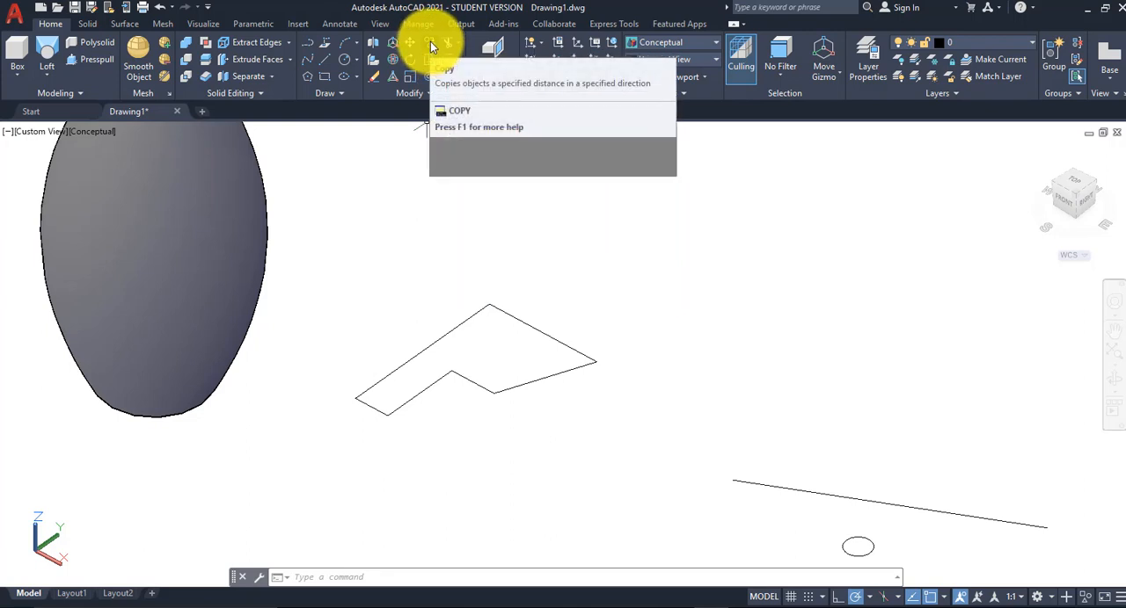
pyautogui.click(430, 41)
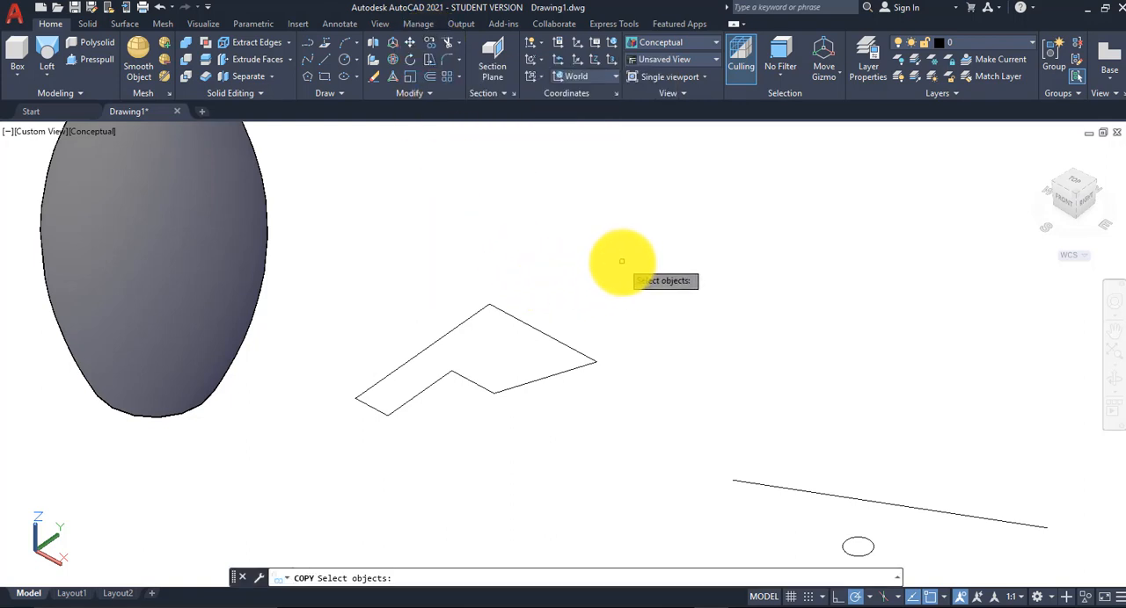
pyautogui.click(621, 261)
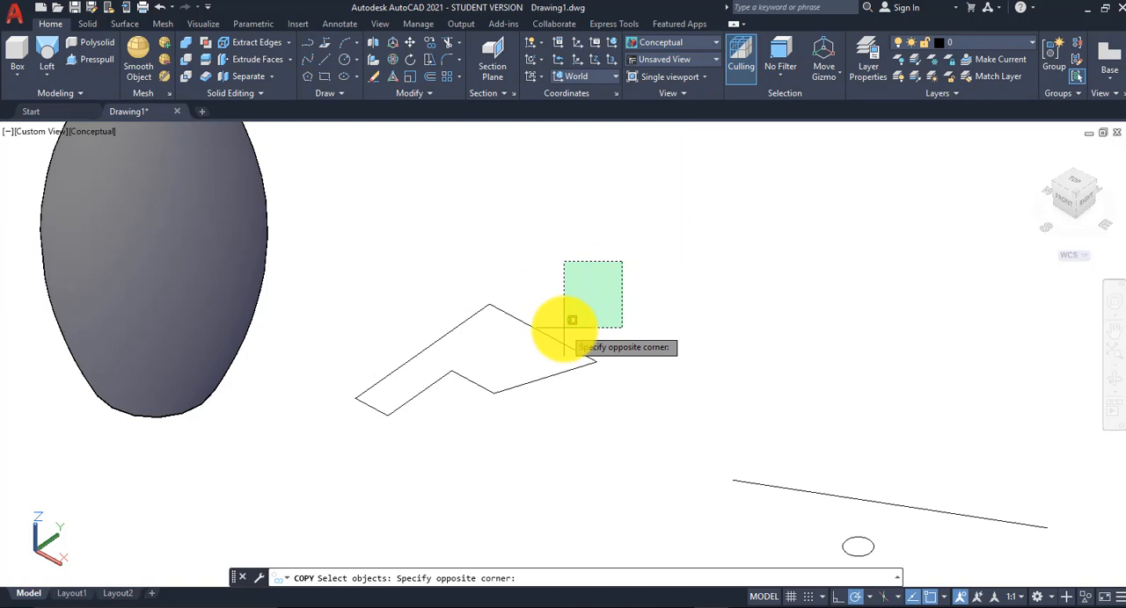
pyautogui.click(320, 444)
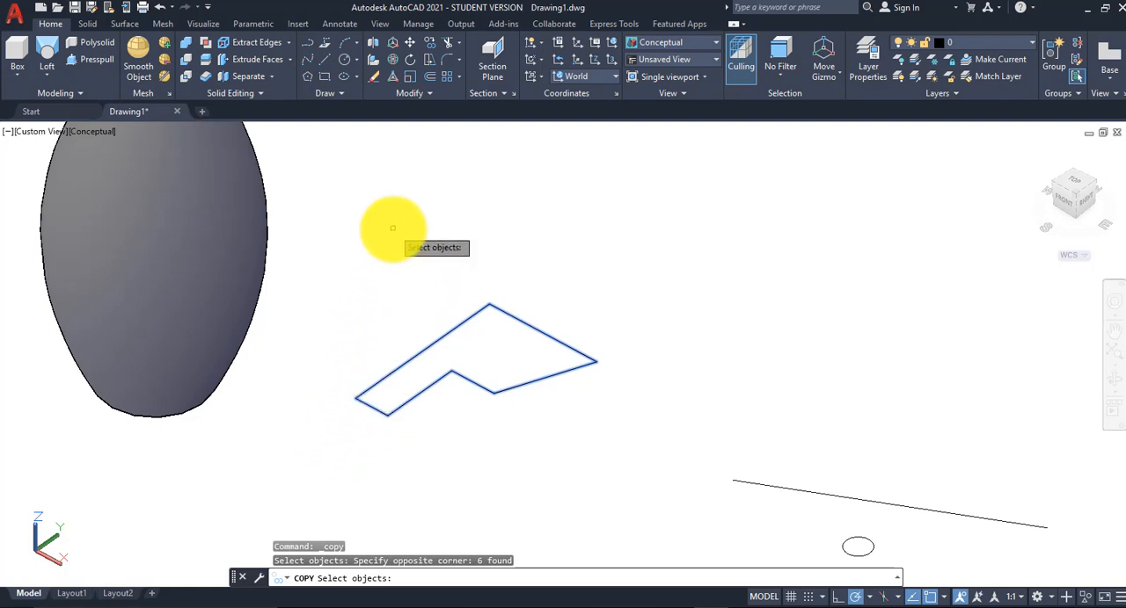
pyautogui.press('Return')
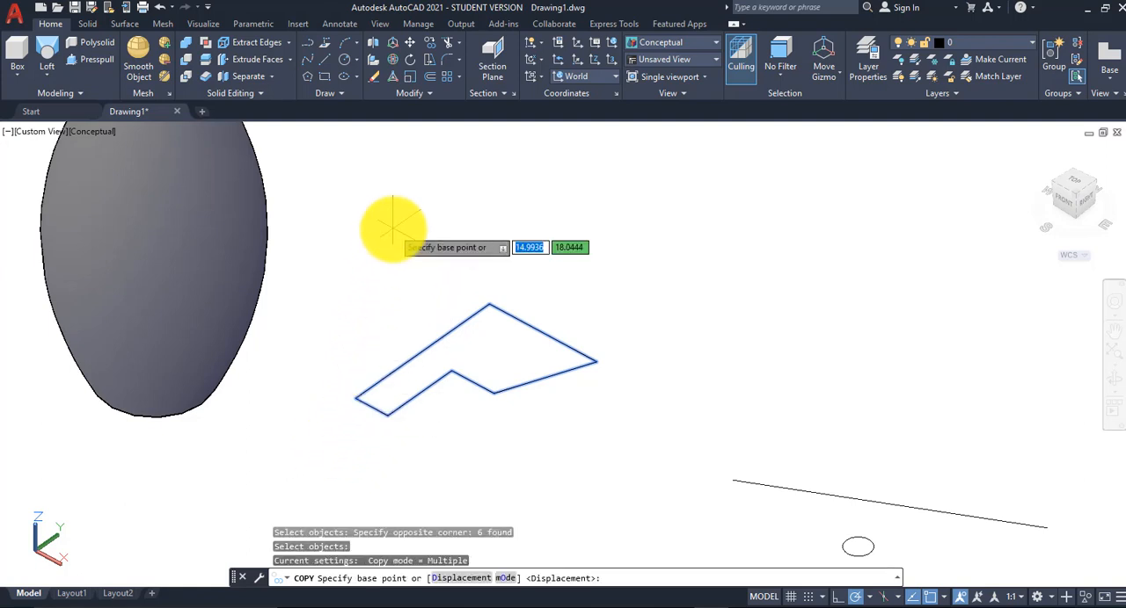
pyautogui.click(469, 352)
pyautogui.scroll(-2, 470, 352)
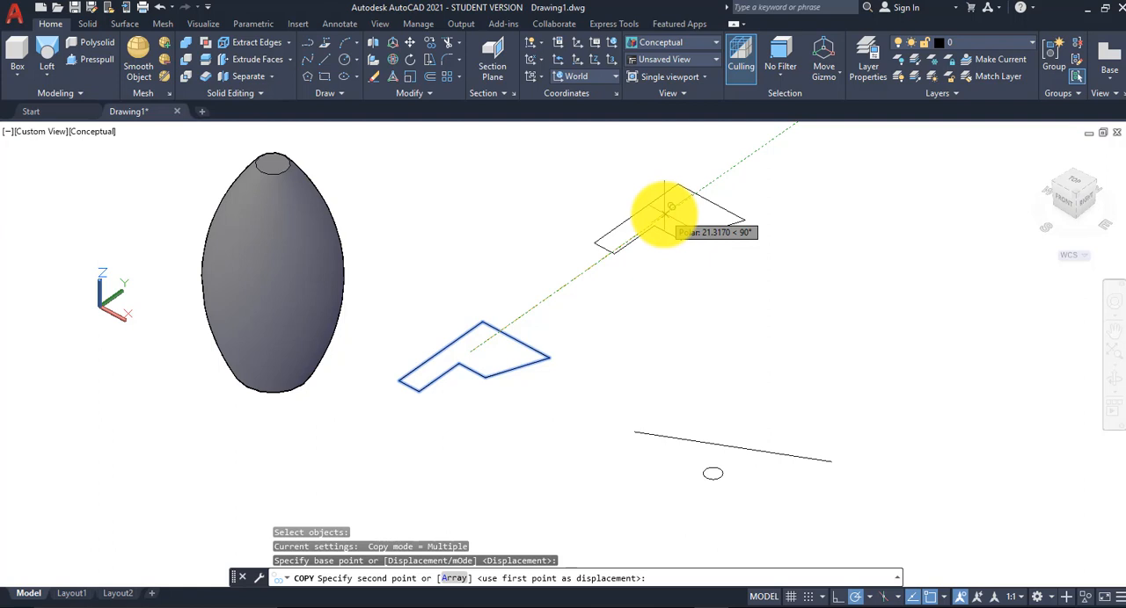
pyautogui.click(670, 207)
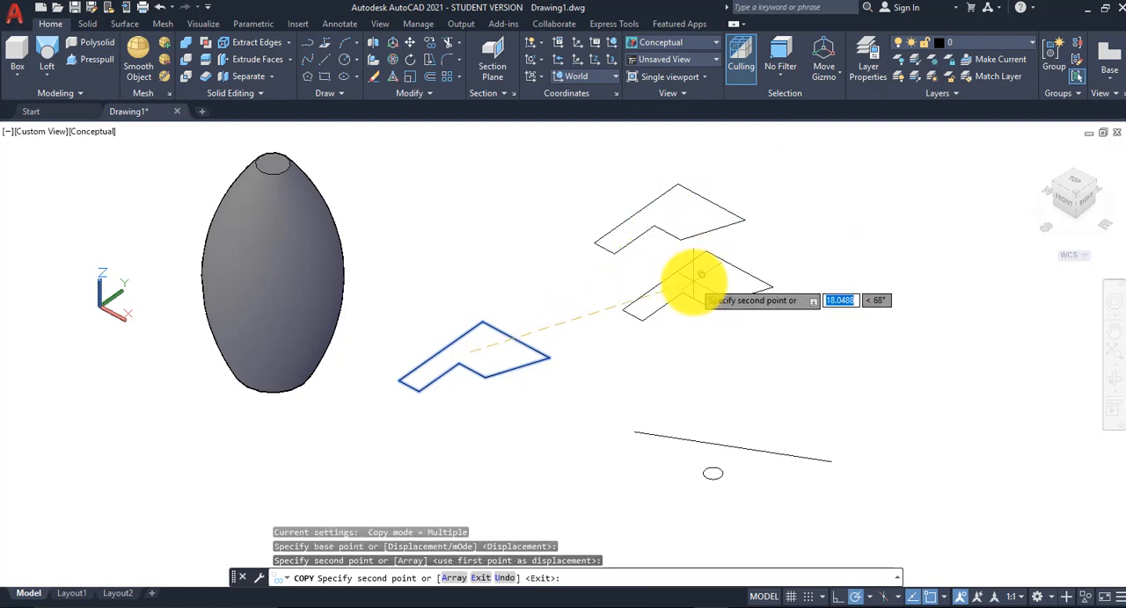
pyautogui.press('Escape')
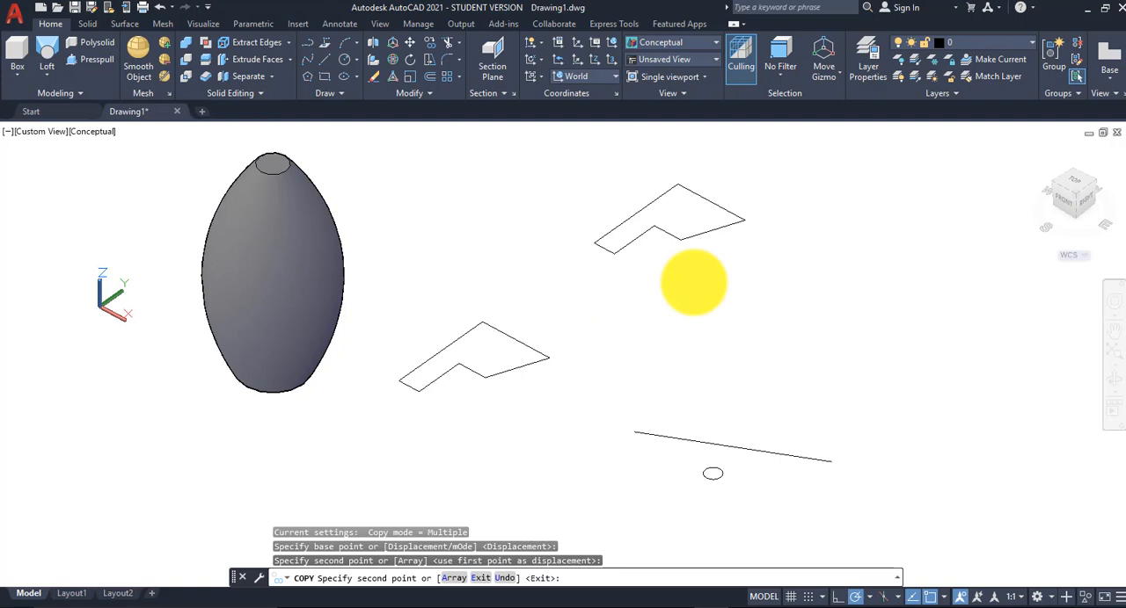
pyautogui.moveTo(578, 289); pyautogui.dragTo(538, 332, button='middle')
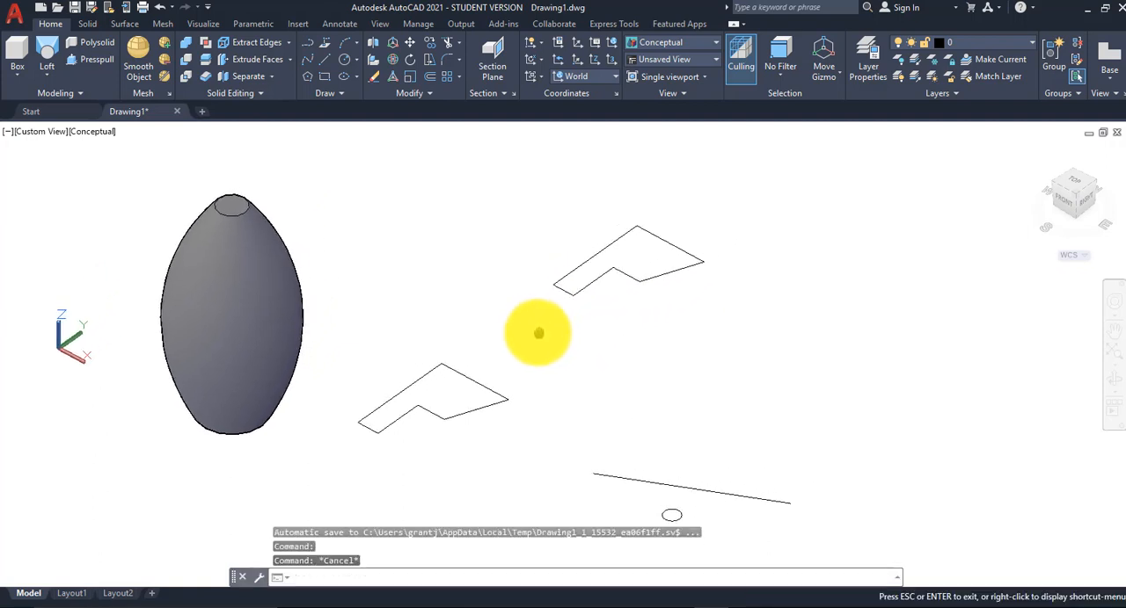
# Step: Convert the six lines of the upper copied closed profile into a region
pyautogui.scroll(2, 514, 345)
pyautogui.scroll(-3, 498, 352)
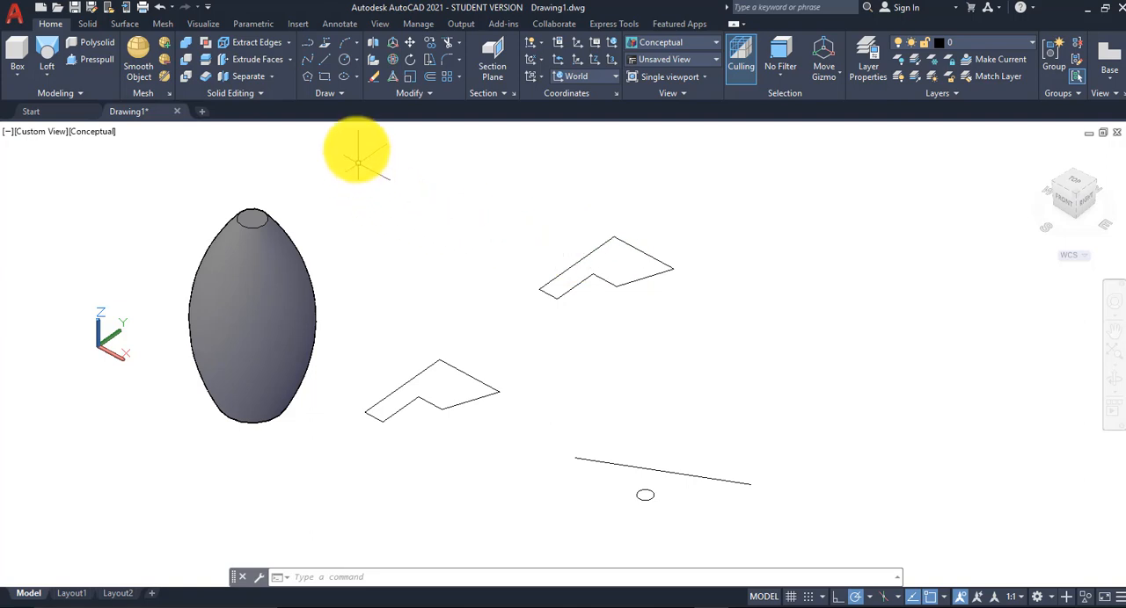
pyautogui.click(349, 91)
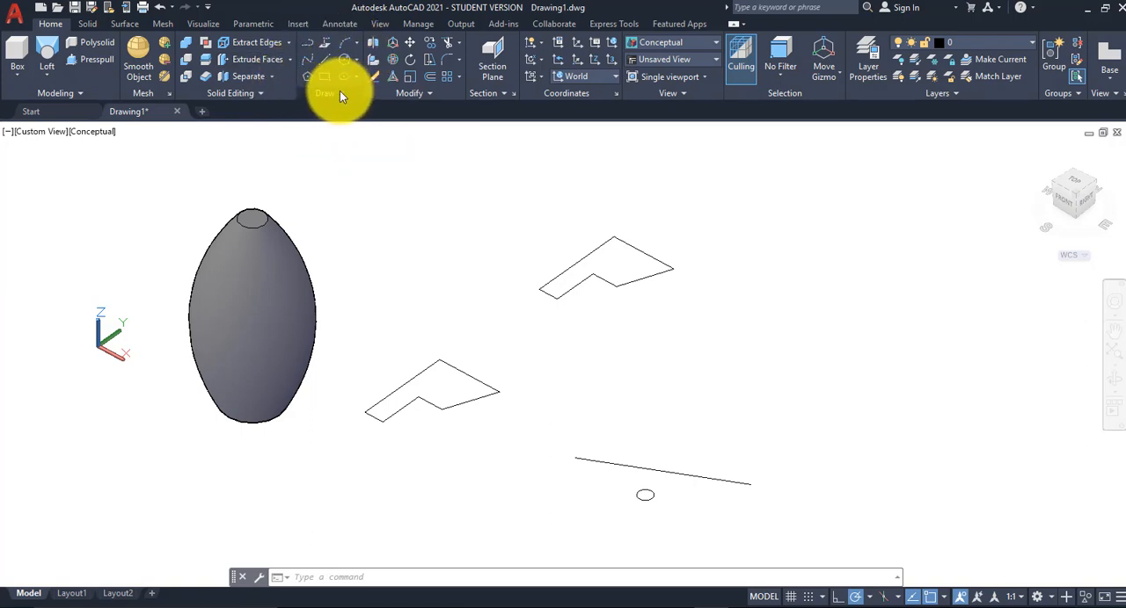
pyautogui.click(342, 92)
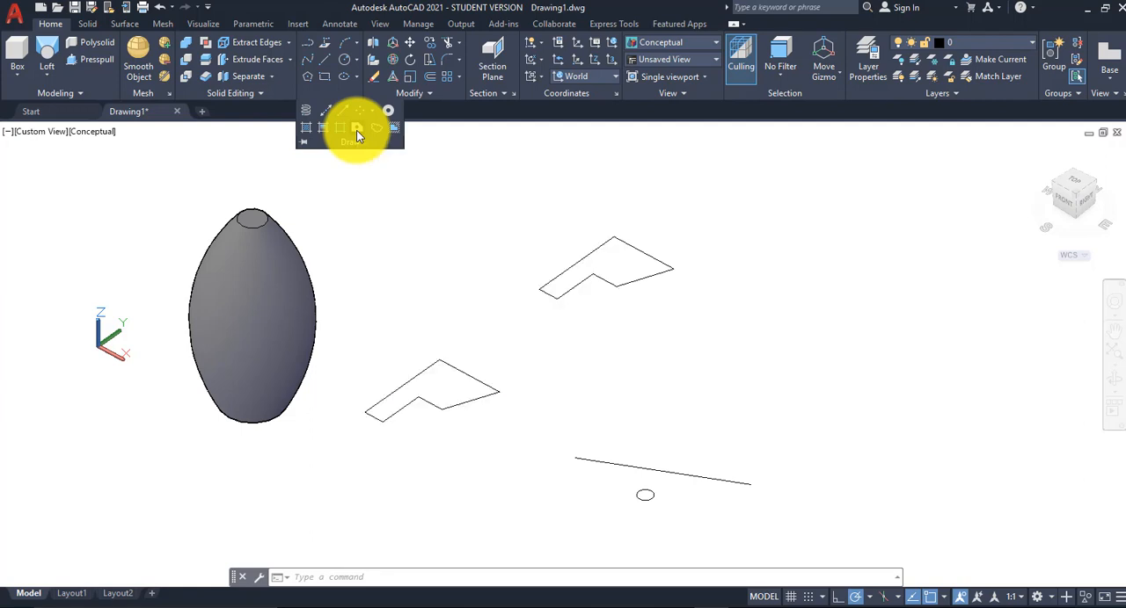
pyautogui.click(356, 130)
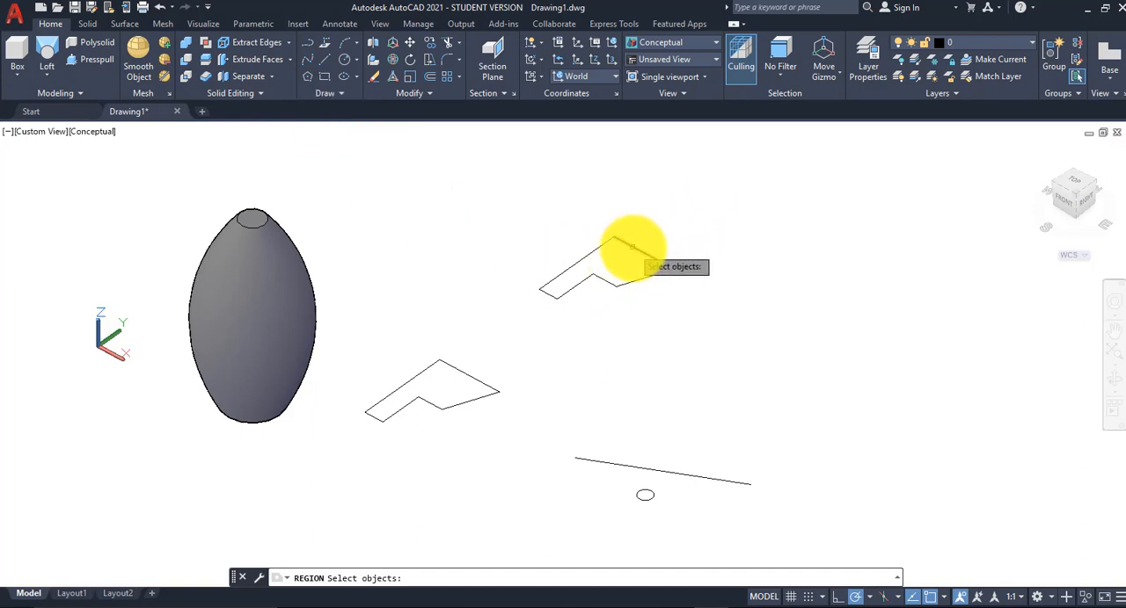
pyautogui.click(633, 248)
pyautogui.click(628, 283)
pyautogui.click(618, 284)
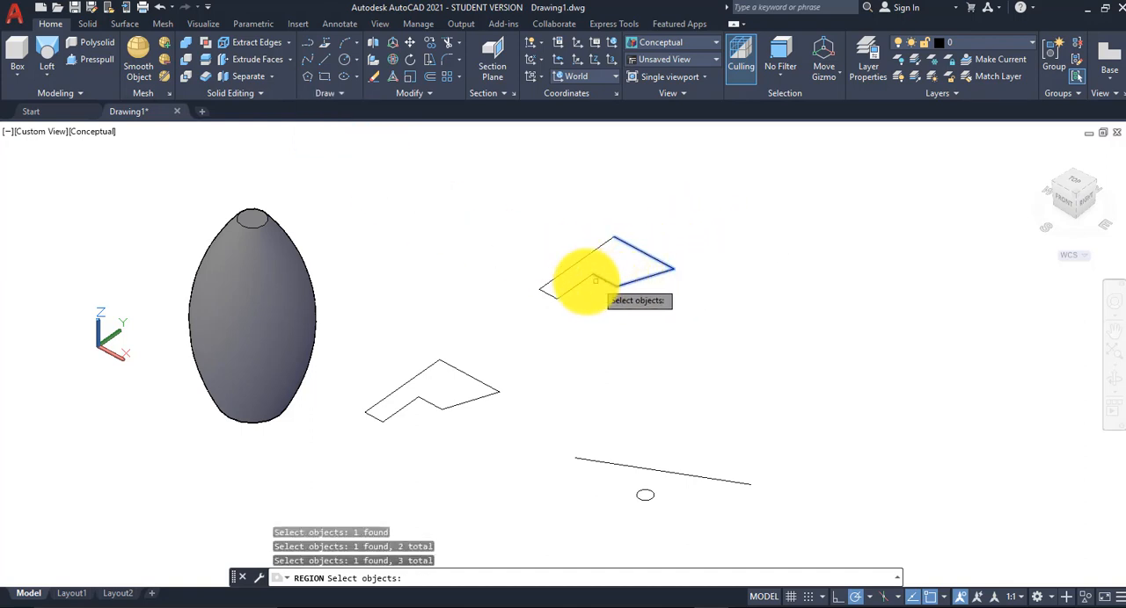
pyautogui.click(567, 285)
pyautogui.click(542, 293)
pyautogui.click(545, 283)
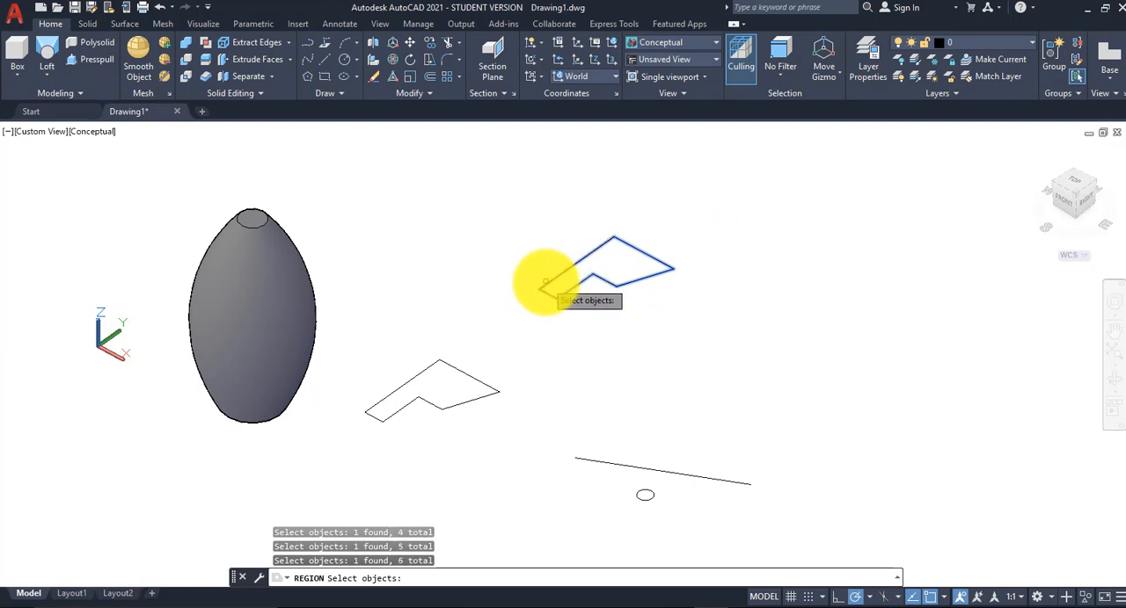
pyautogui.moveTo(695, 212)
pyautogui.mouseDown()
pyautogui.moveTo(573, 296)
pyautogui.moveTo(532, 297)
pyautogui.moveTo(528, 251)
pyautogui.mouseUp()
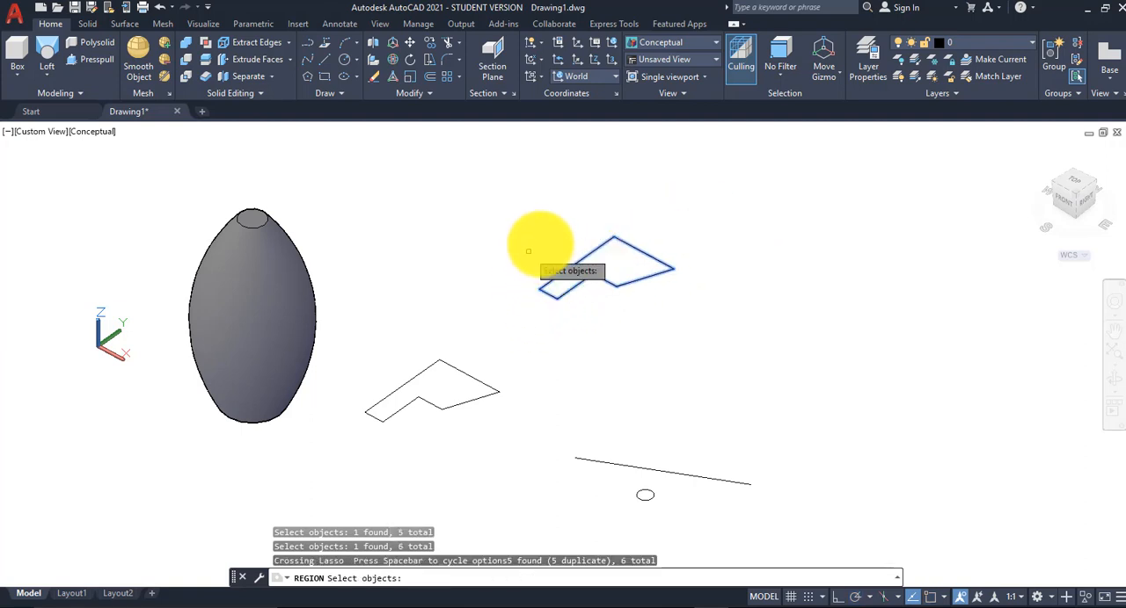
pyautogui.click(696, 205)
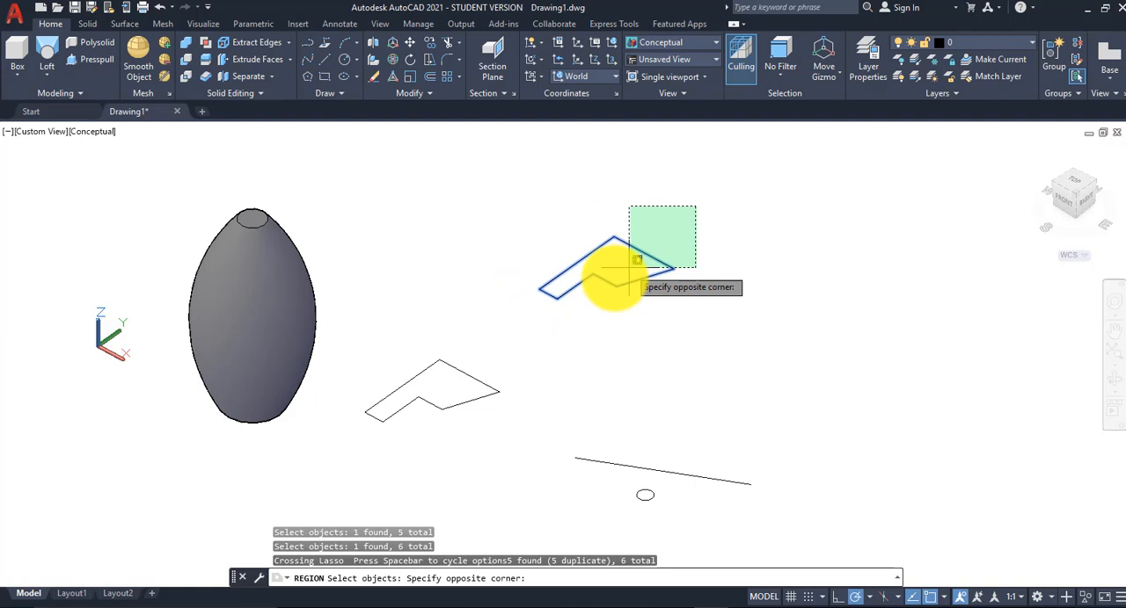
pyautogui.click(530, 306)
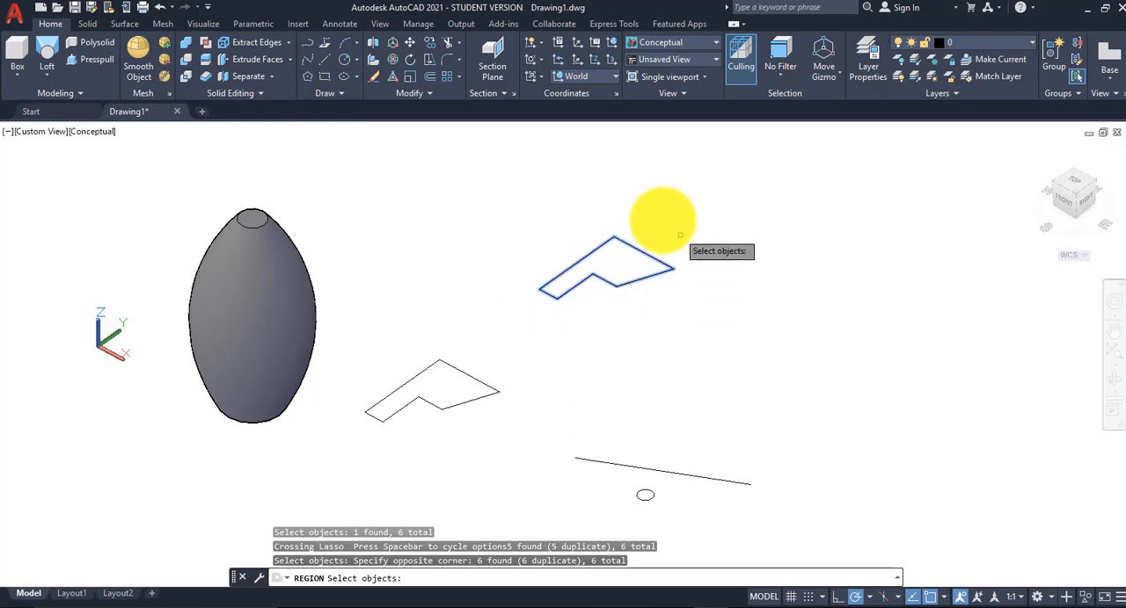
pyautogui.press('Return')
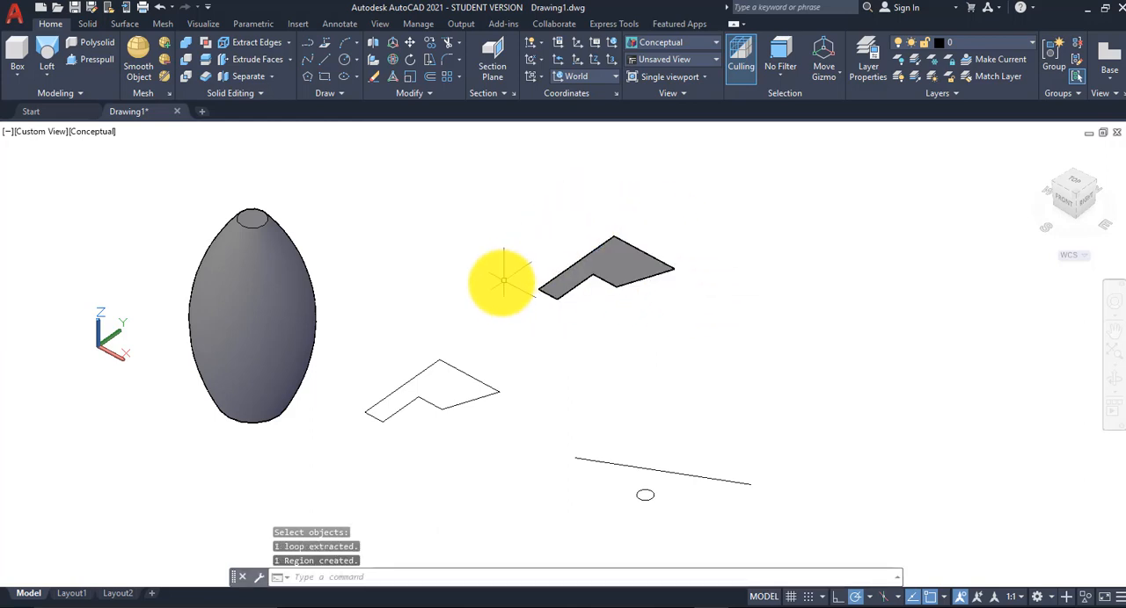
# Step: Revolve the six separate lines of the lower profile by 270° about the profile's long straight edge
pyautogui.scroll(2, 501, 281)
pyautogui.moveTo(501, 281); pyautogui.dragTo(553, 261, button='middle')
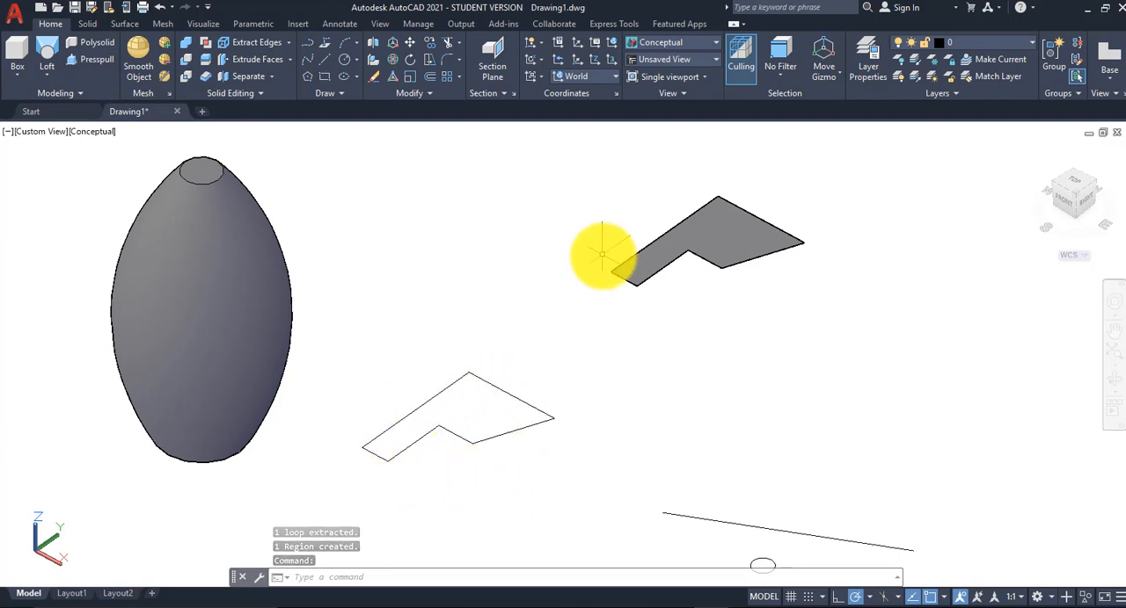
pyautogui.click(783, 254)
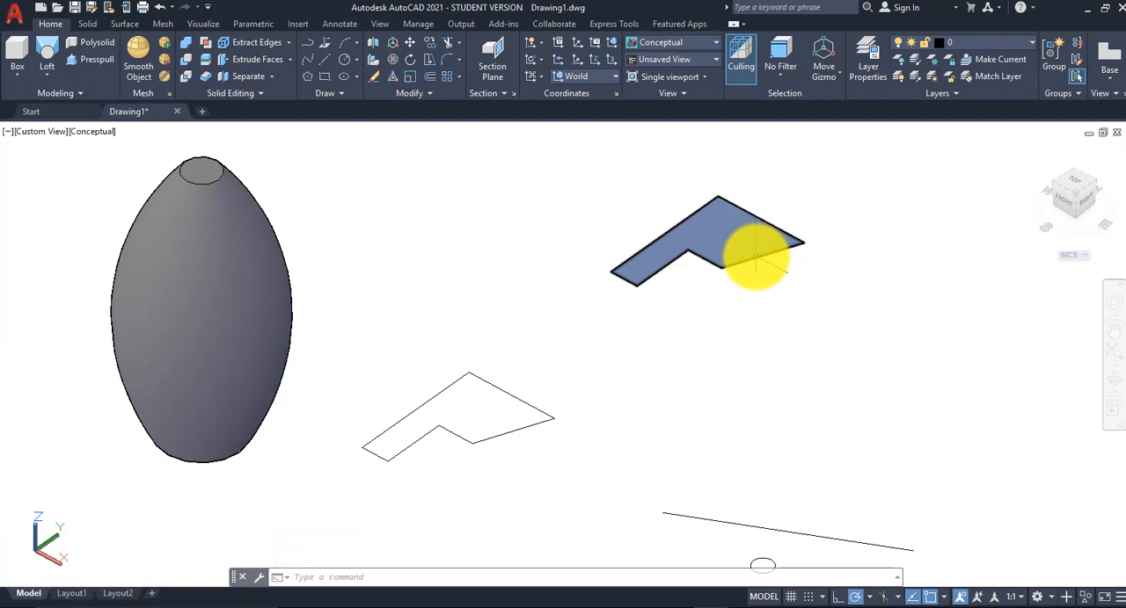
pyautogui.moveTo(754, 256)
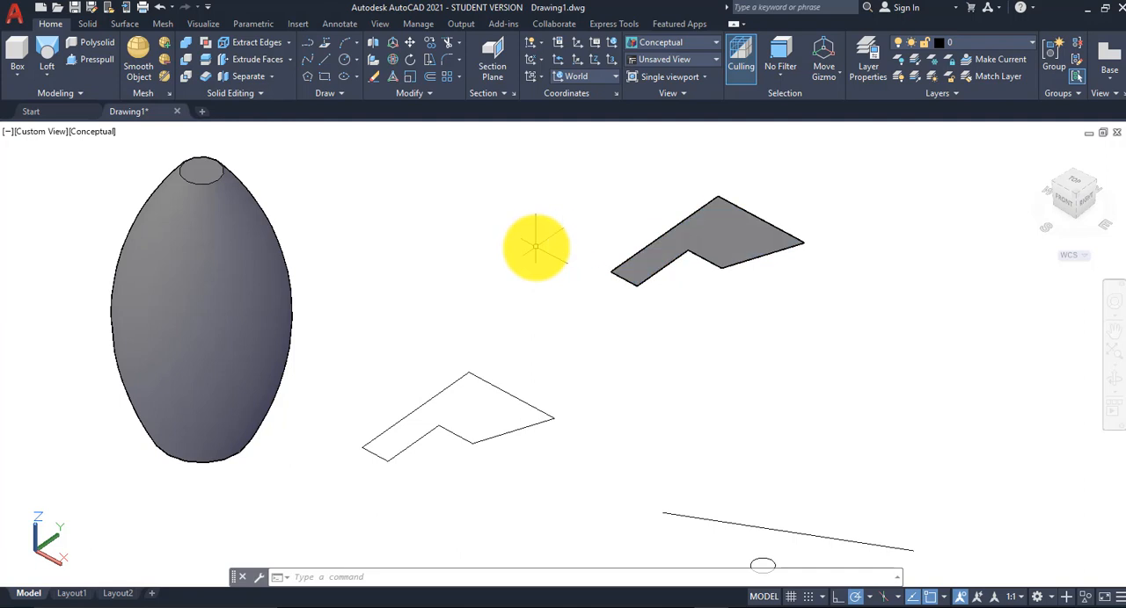
pyautogui.click(49, 76)
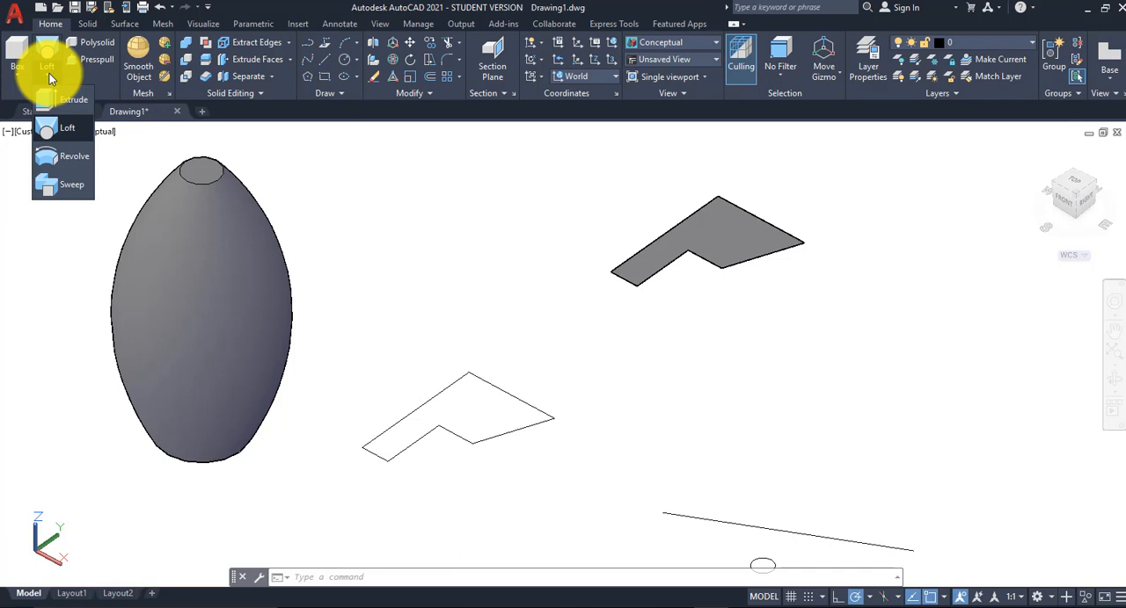
pyautogui.click(73, 158)
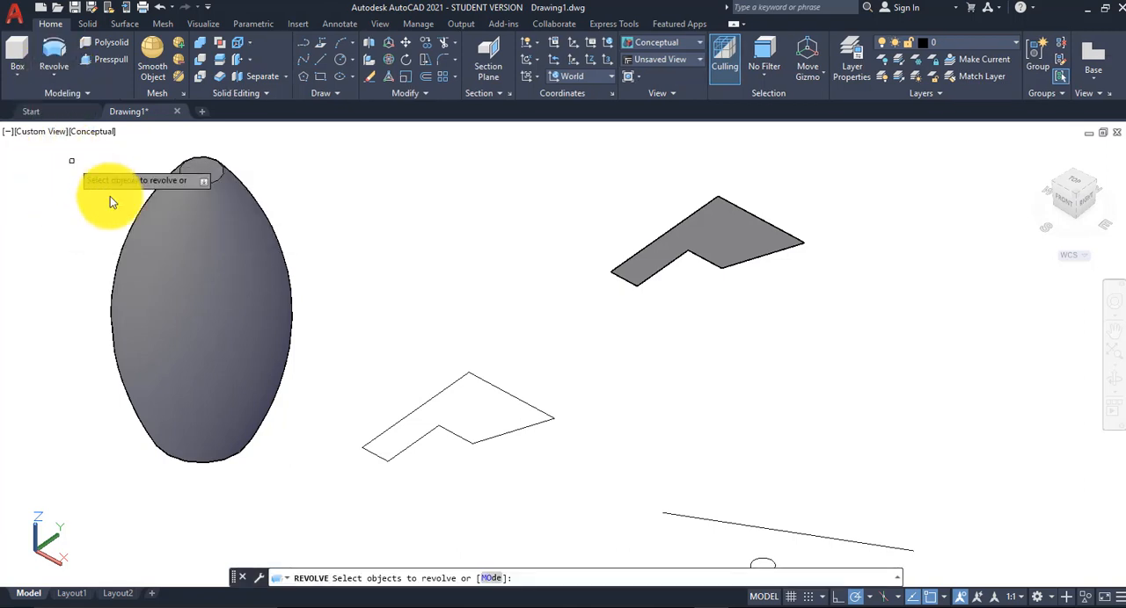
pyautogui.click(579, 341)
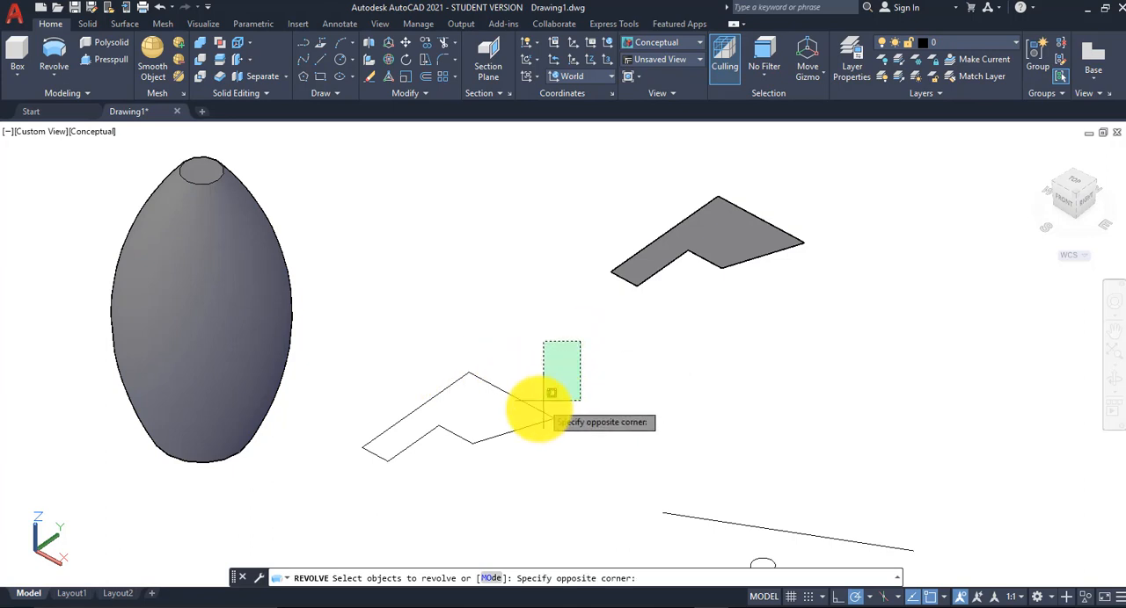
pyautogui.click(344, 482)
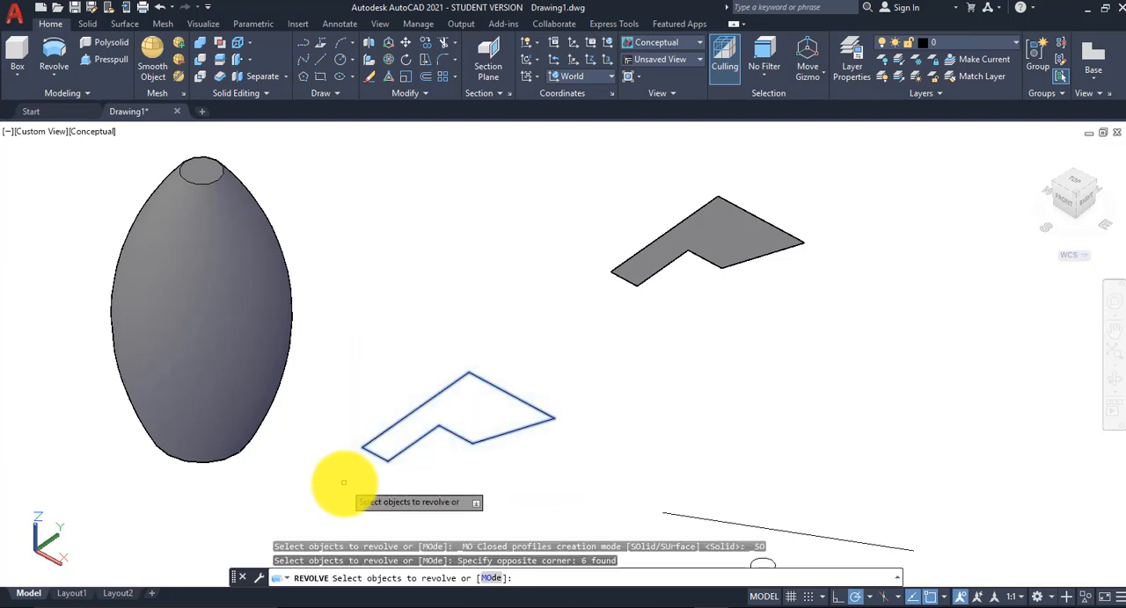
pyautogui.press('Return')
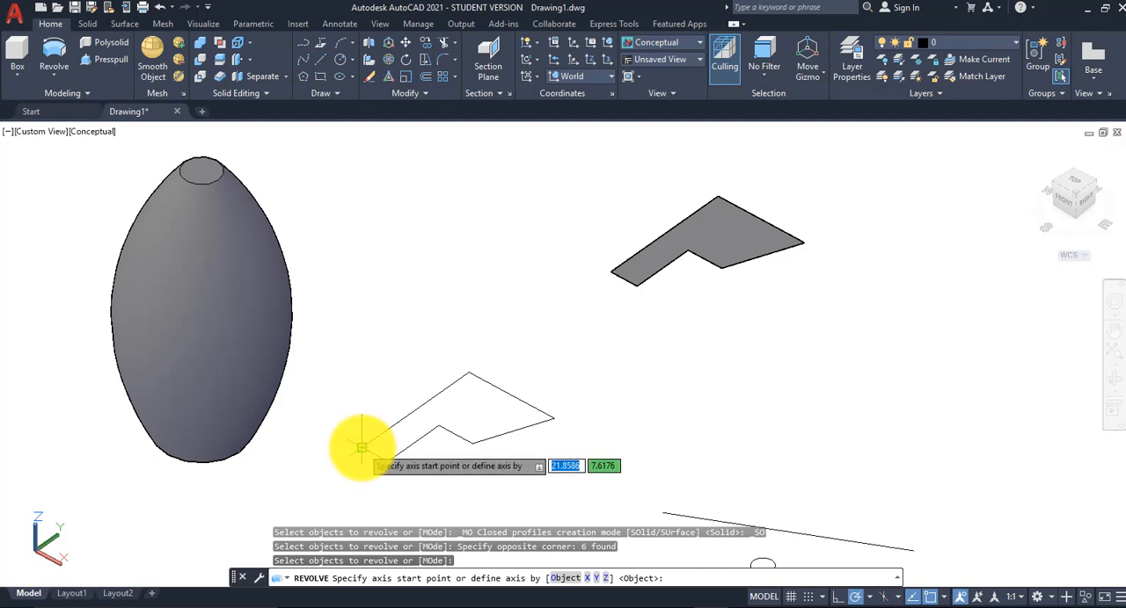
pyautogui.click(362, 448)
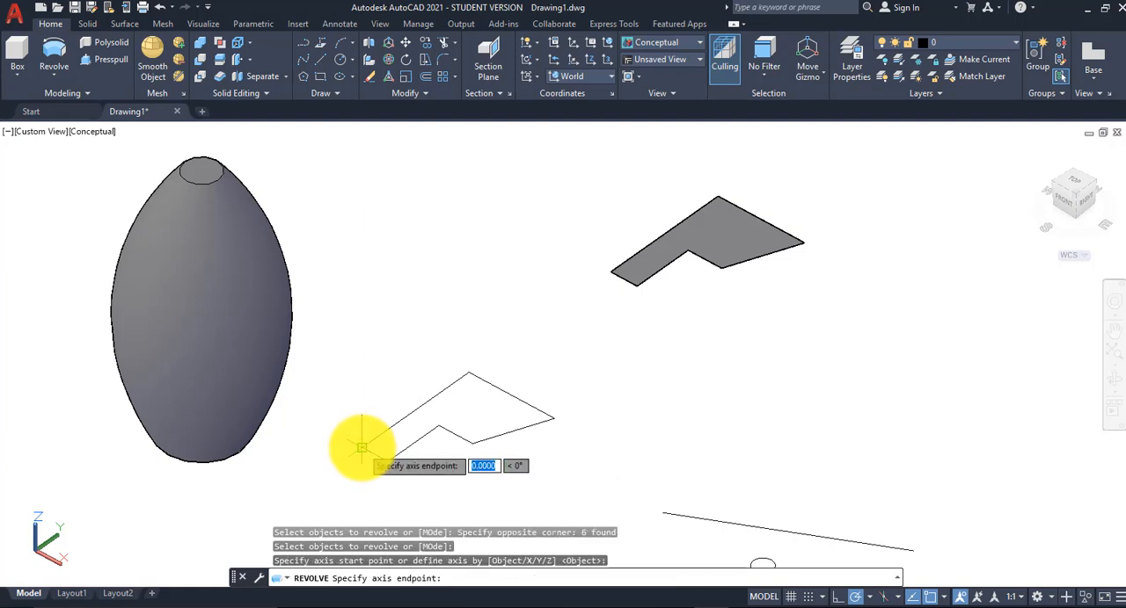
pyautogui.click(468, 373)
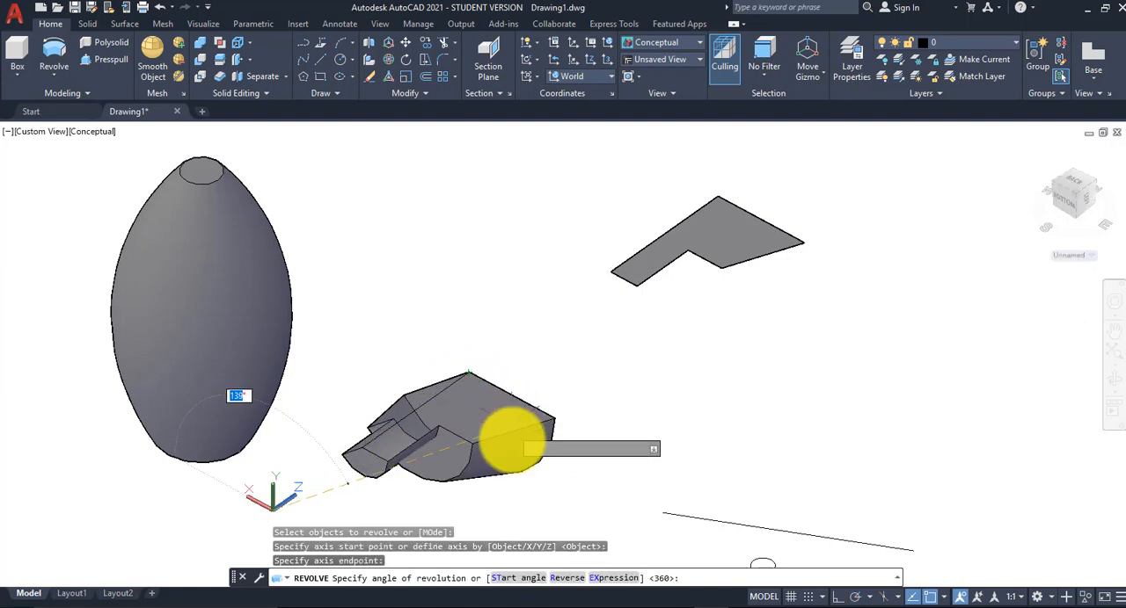
pyautogui.scroll(-2, 299, 497)
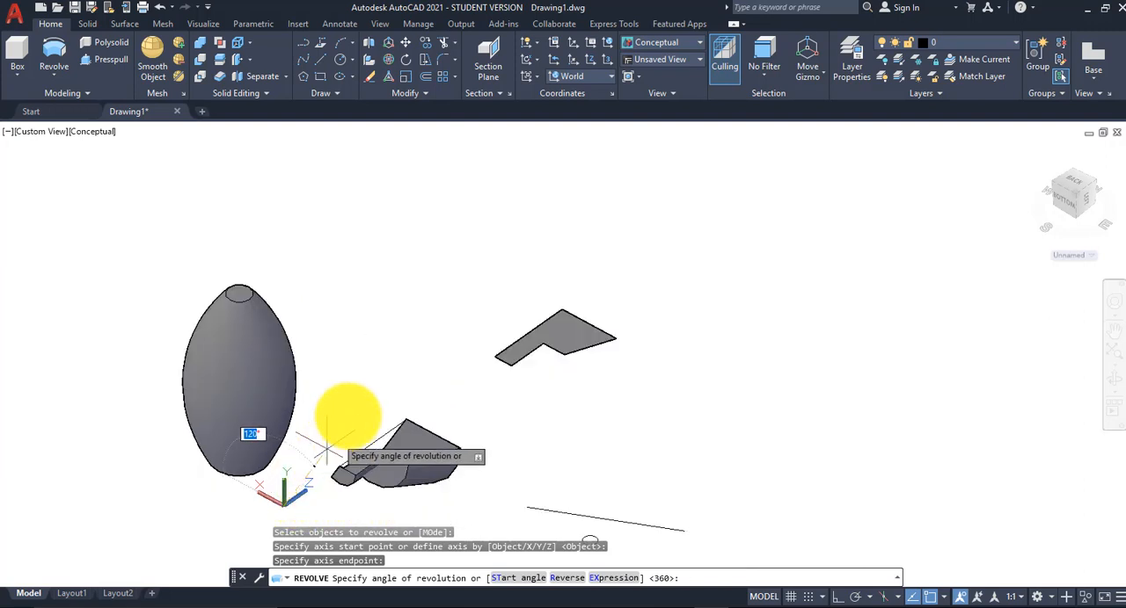
pyautogui.scroll(-3, 501, 491)
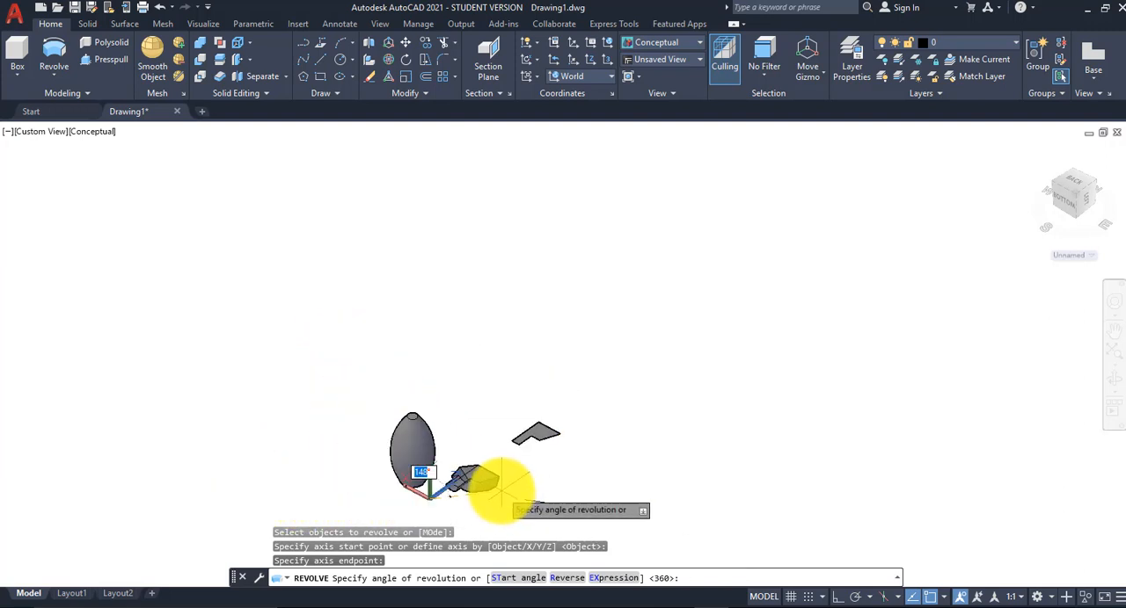
pyautogui.scroll(6, 457, 497)
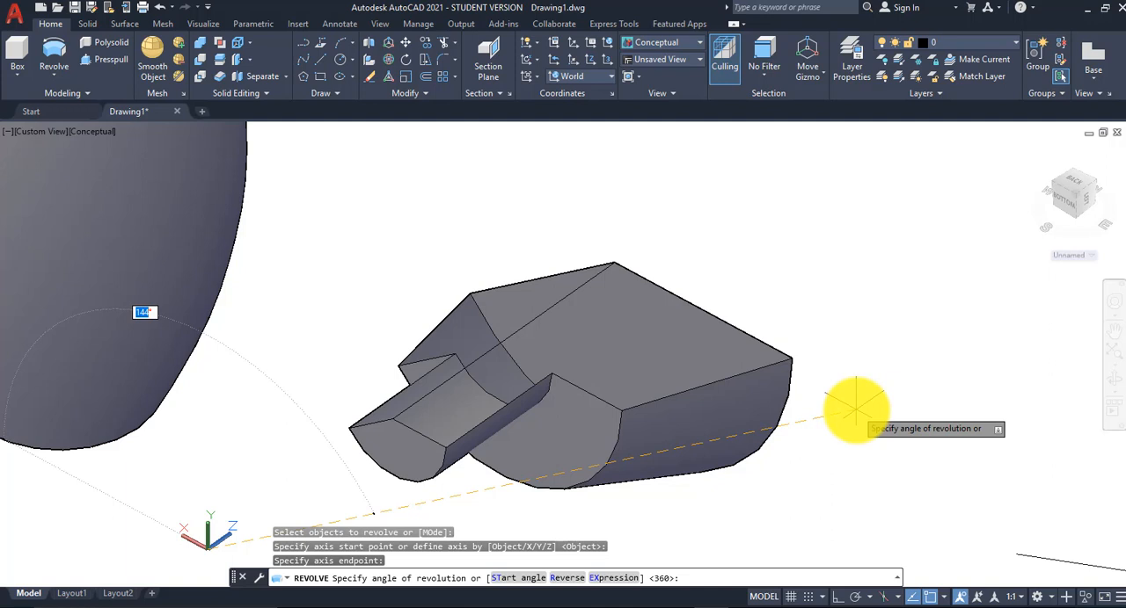
pyautogui.write('270')
pyautogui.press('Return')
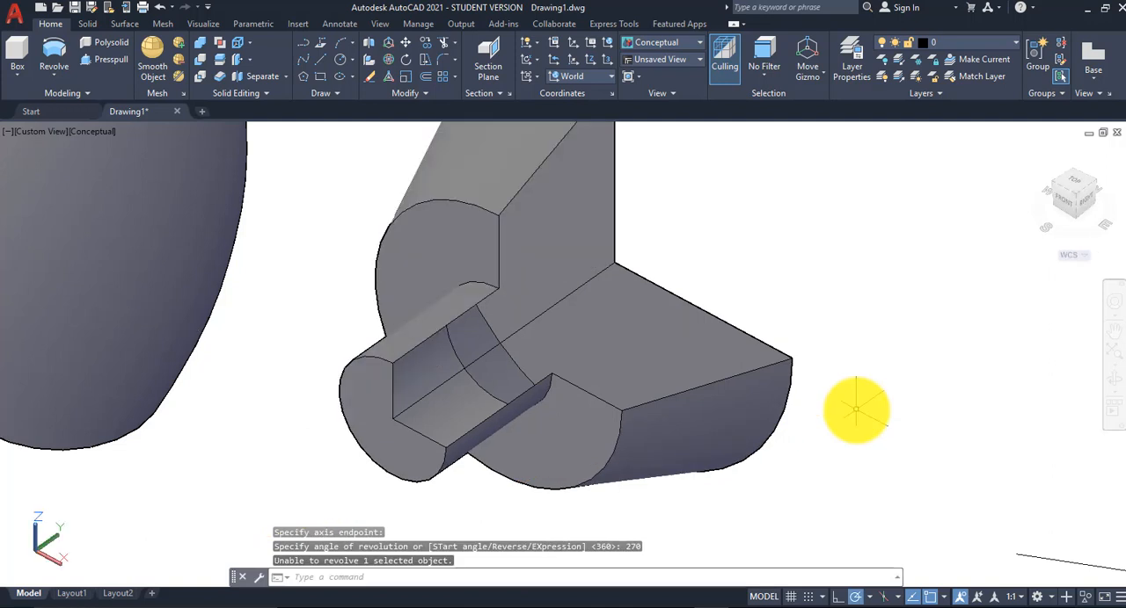
# Step: Revolve the upper closed-profile region as a solid by 270° about its long straight edge
pyautogui.scroll(-2, 855, 409)
pyautogui.keyDown('shift'); pyautogui.moveTo(800, 369); pyautogui.dragTo(396, 384, button='middle'); pyautogui.keyUp('shift')
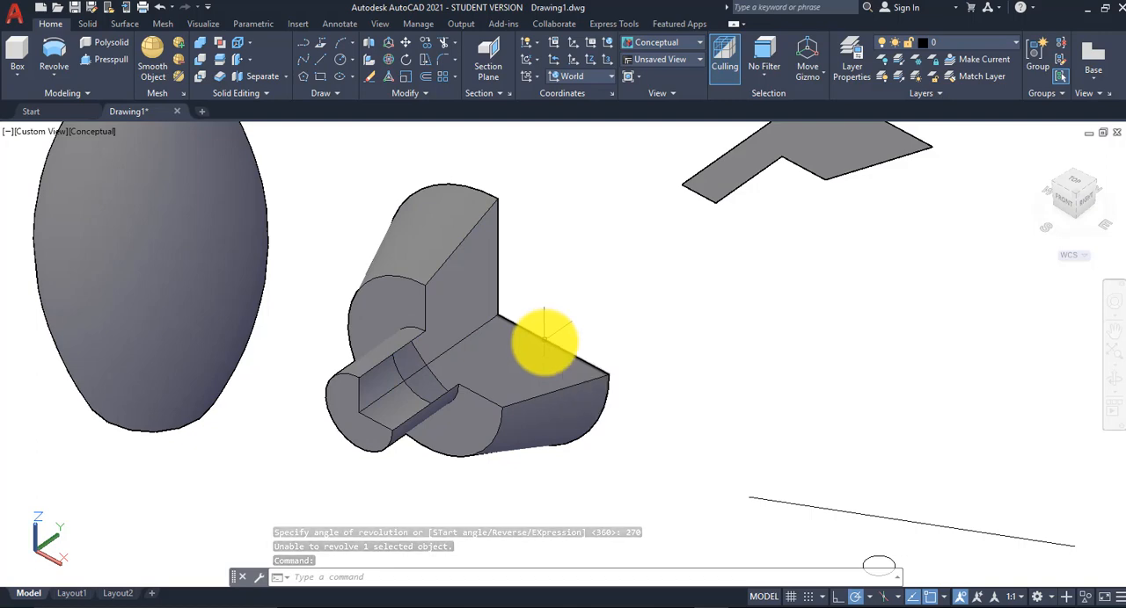
pyautogui.moveTo(557, 348)
pyautogui.keyDown('shift'); pyautogui.mouseDown(button='middle')
pyautogui.moveTo(581, 258)
pyautogui.moveTo(533, 239)
pyautogui.moveTo(517, 328)
pyautogui.moveTo(533, 340)
pyautogui.moveTo(550, 332)
pyautogui.mouseUp(button='middle'); pyautogui.keyUp('shift')
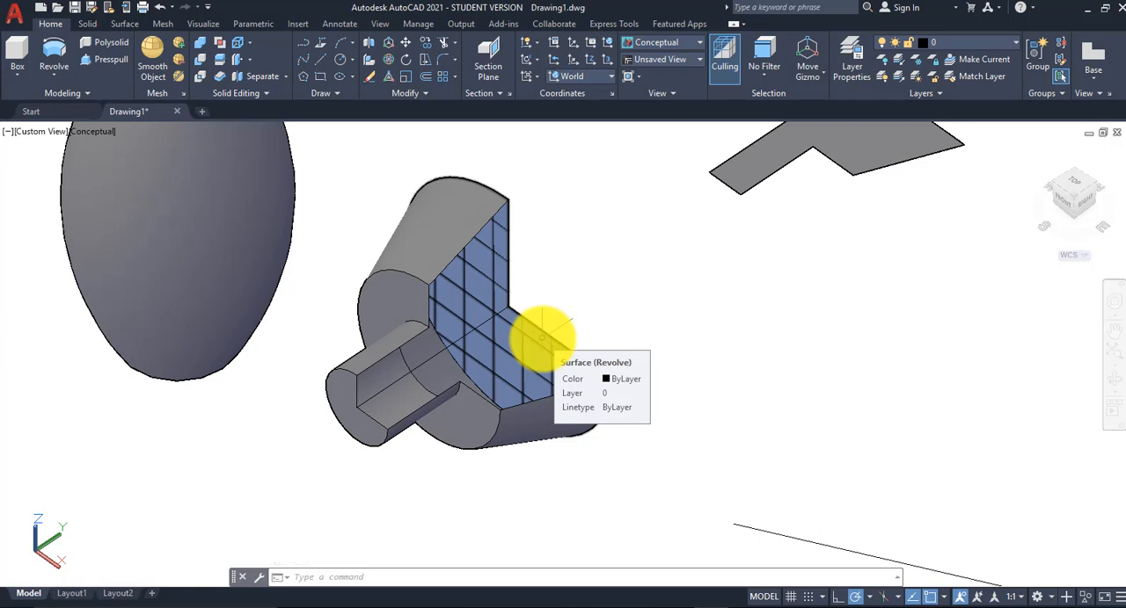
pyautogui.keyDown('shift'); pyautogui.moveTo(721, 287); pyautogui.dragTo(568, 375, button='middle'); pyautogui.keyUp('shift')
pyautogui.scroll(-2, 595, 377)
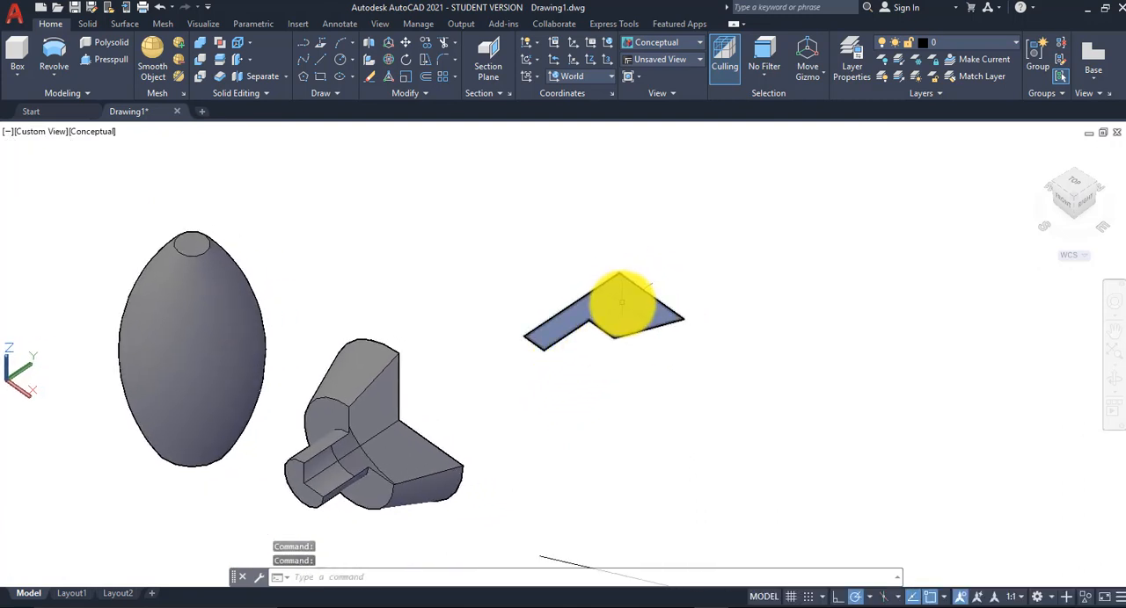
pyautogui.moveTo(621, 302)
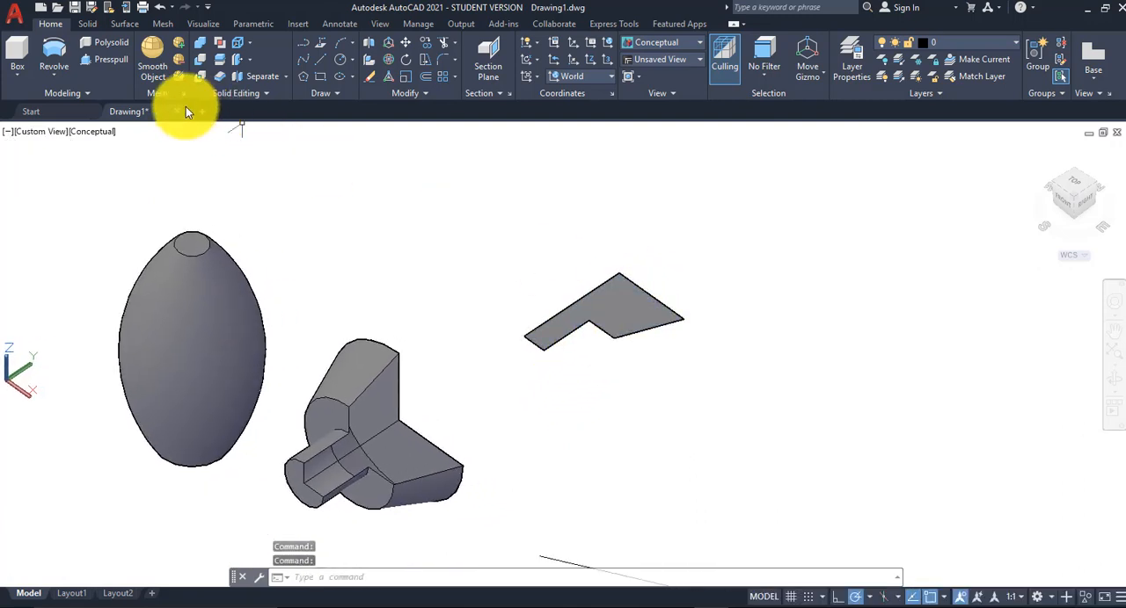
pyautogui.click(58, 76)
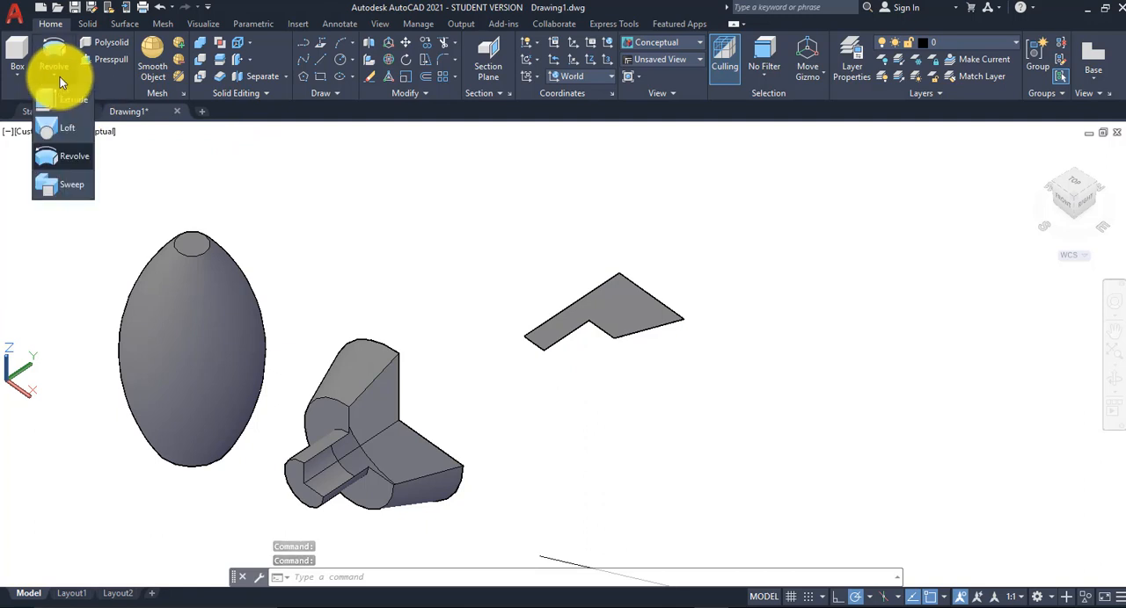
pyautogui.click(72, 157)
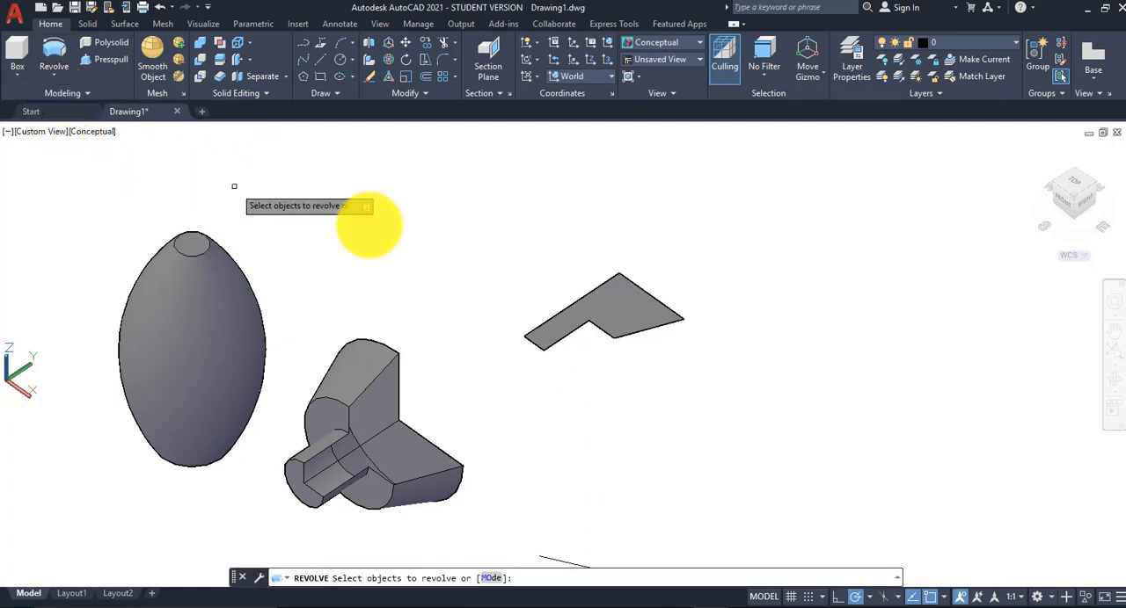
pyautogui.click(619, 306)
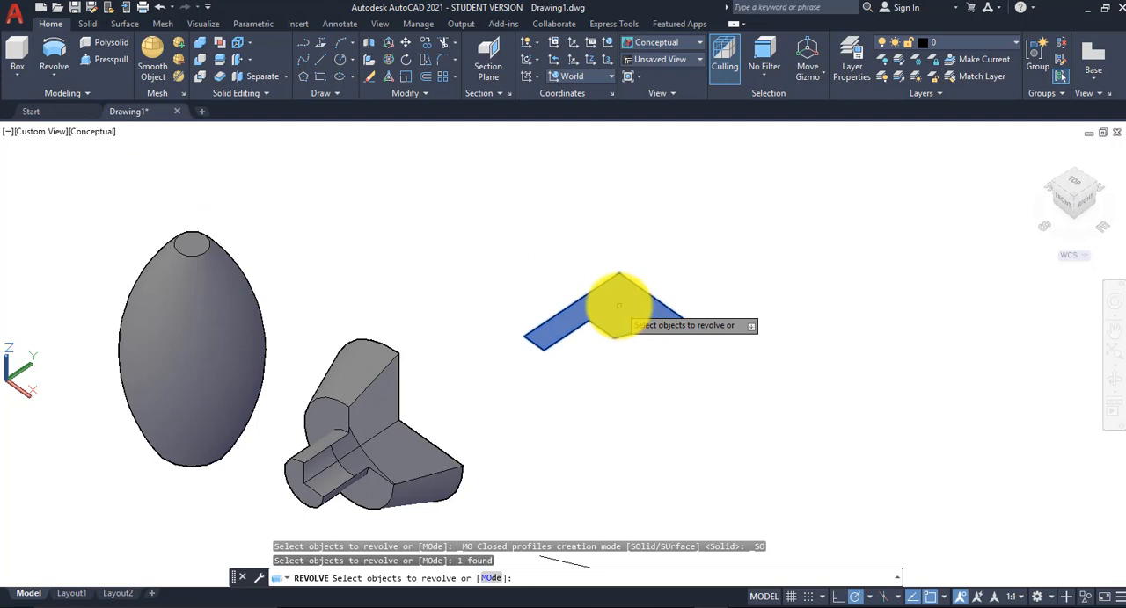
pyautogui.rightClick(488, 234)
pyautogui.click(503, 243)
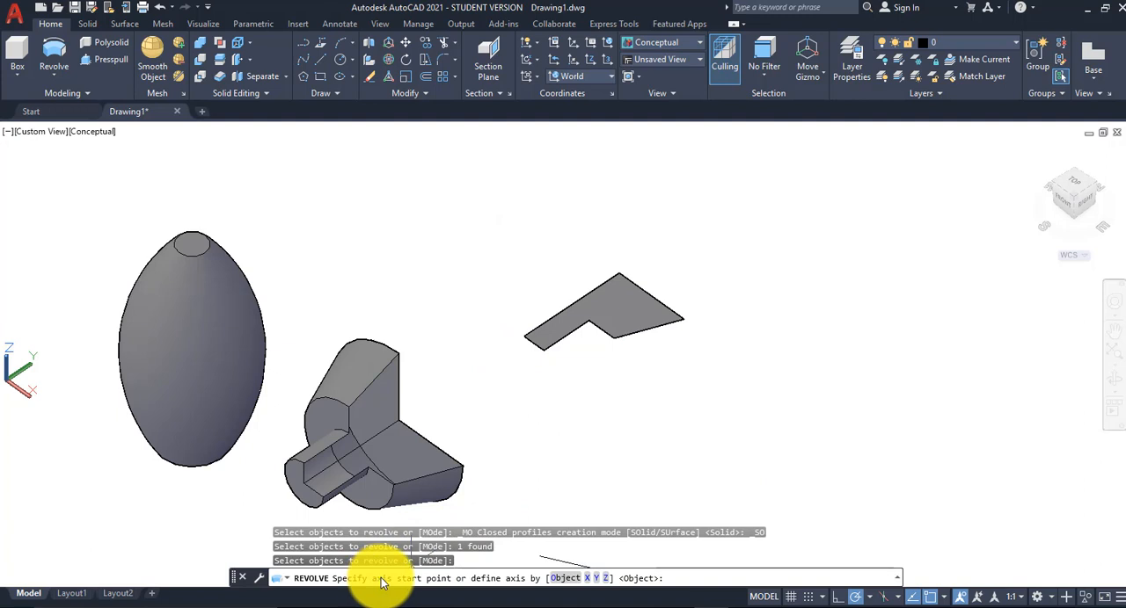
pyautogui.click(524, 336)
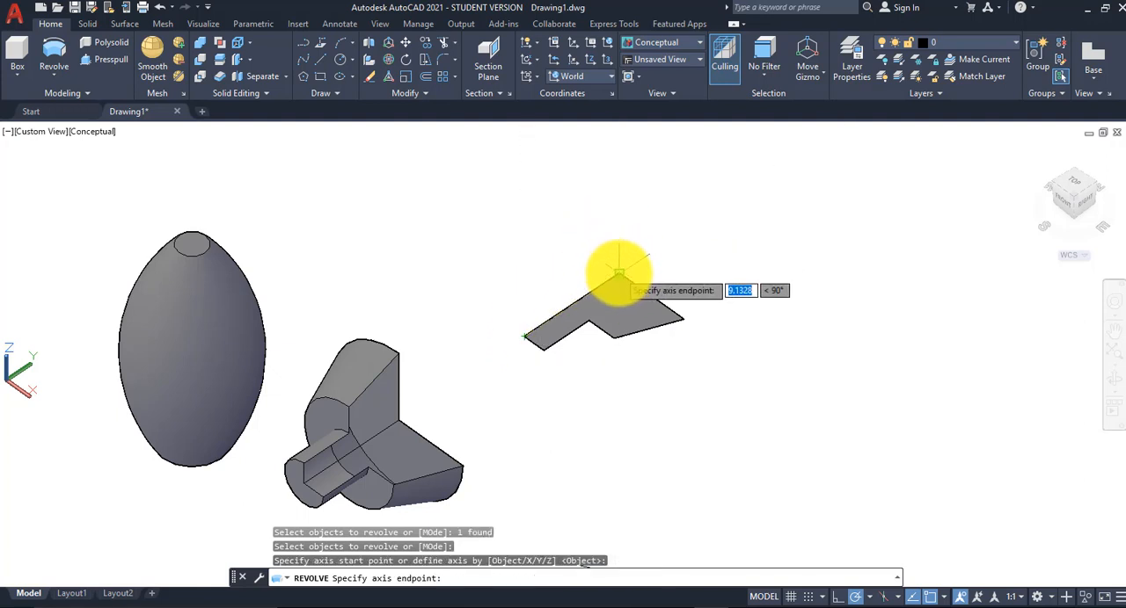
pyautogui.click(619, 271)
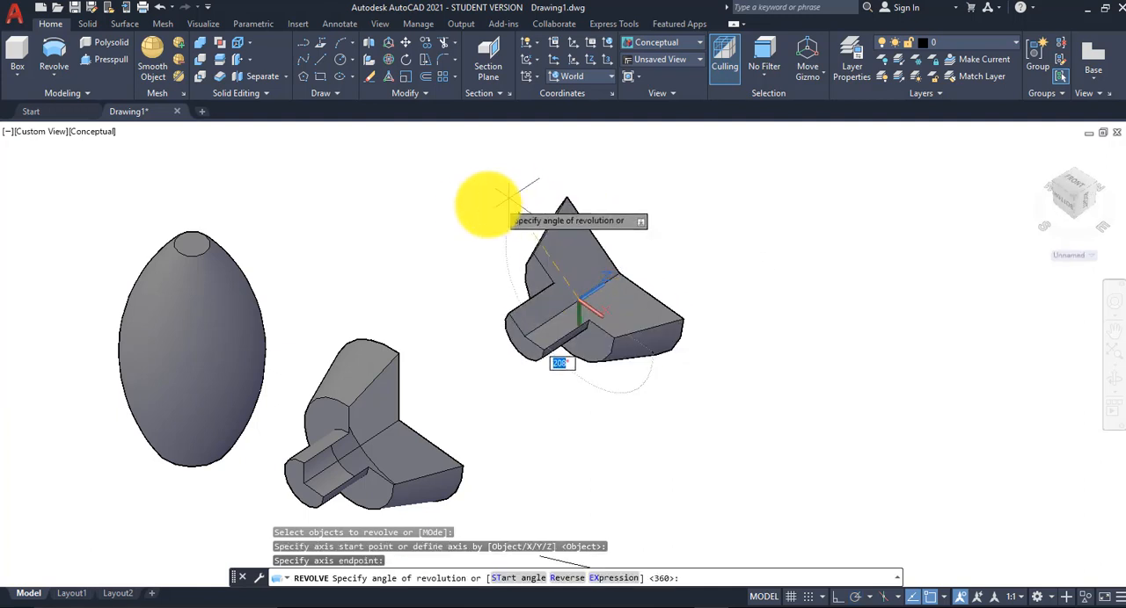
pyautogui.scroll(2, 600, 220)
pyautogui.scroll(-3, 585, 237)
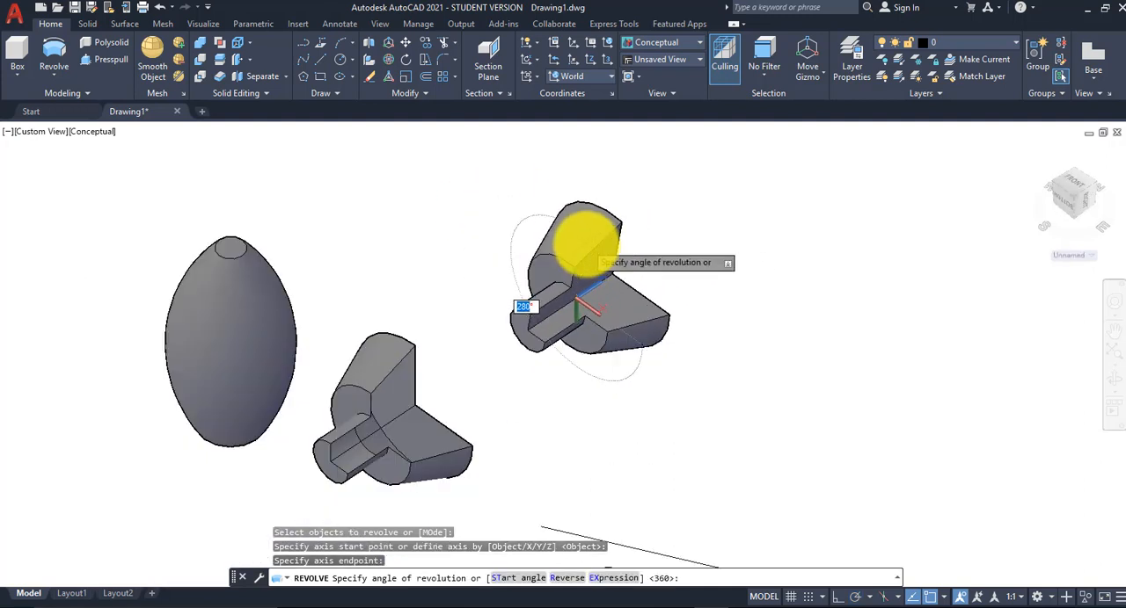
pyautogui.moveTo(563, 248); pyautogui.dragTo(565, 221, button='middle')
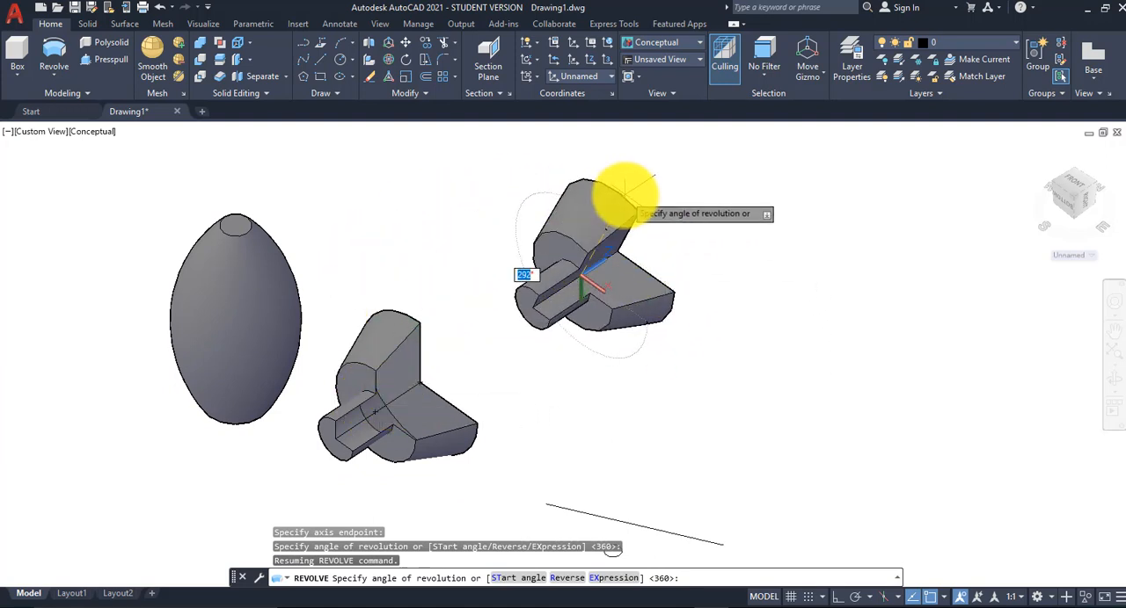
pyautogui.write('270')
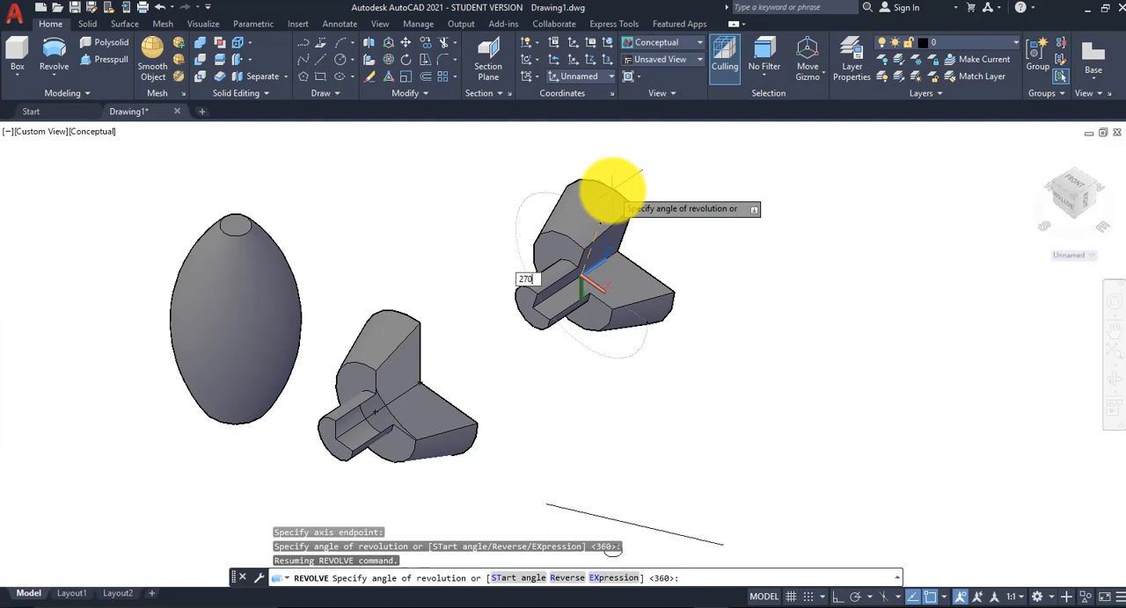
pyautogui.press('Return')
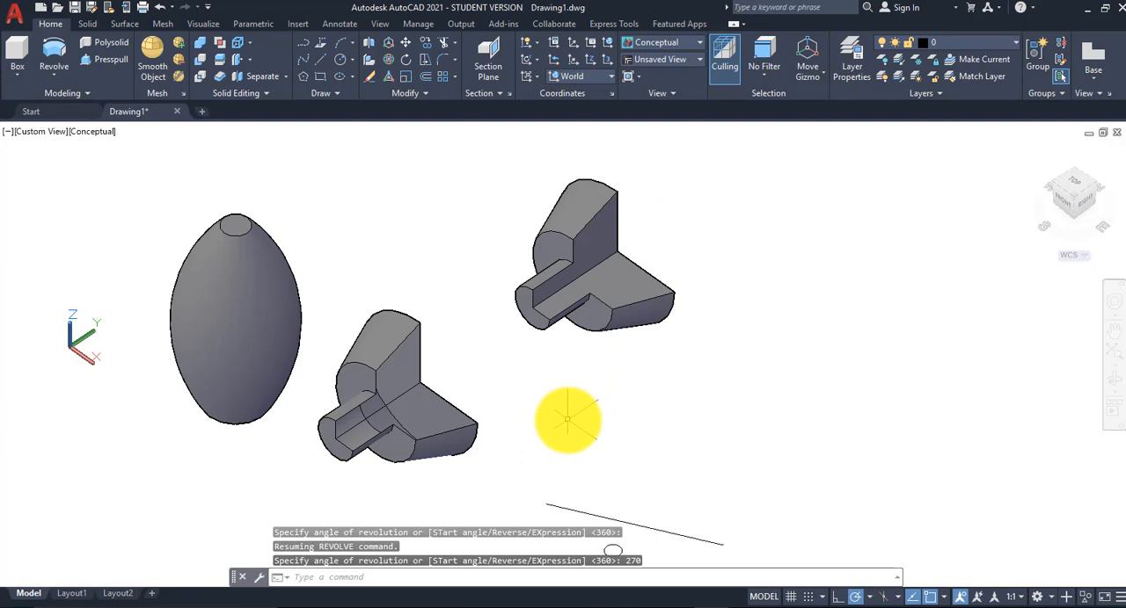
# Step: Sweep the small circle as a solid along the slanted straight line
pyautogui.scroll(-2, 567, 420)
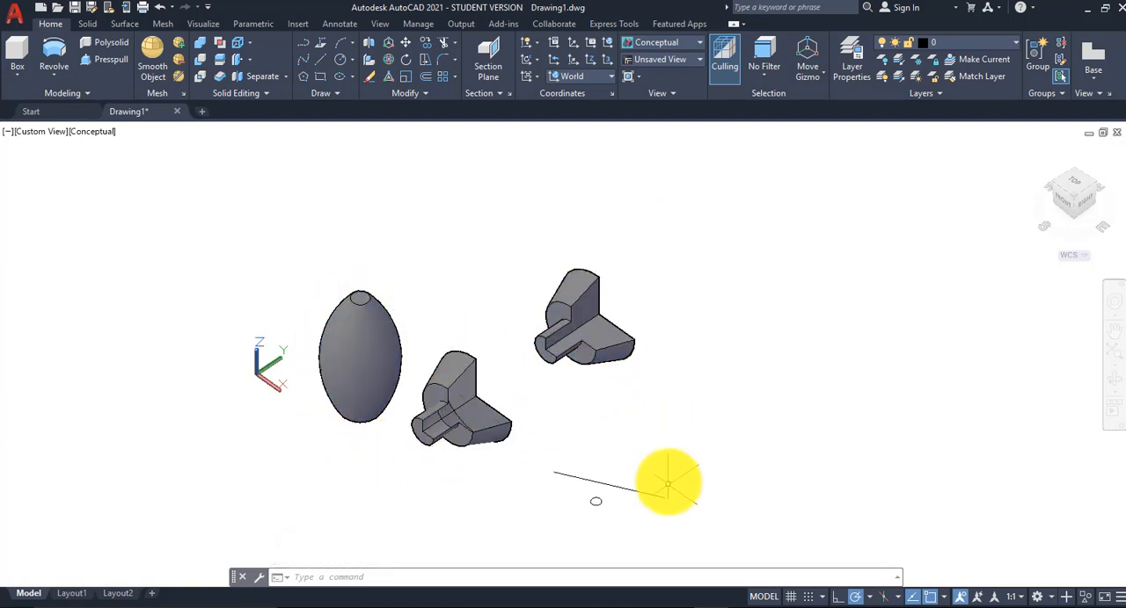
pyautogui.moveTo(666, 477); pyautogui.dragTo(573, 397, button='middle')
pyautogui.scroll(2, 507, 440)
pyautogui.scroll(2, 506, 440)
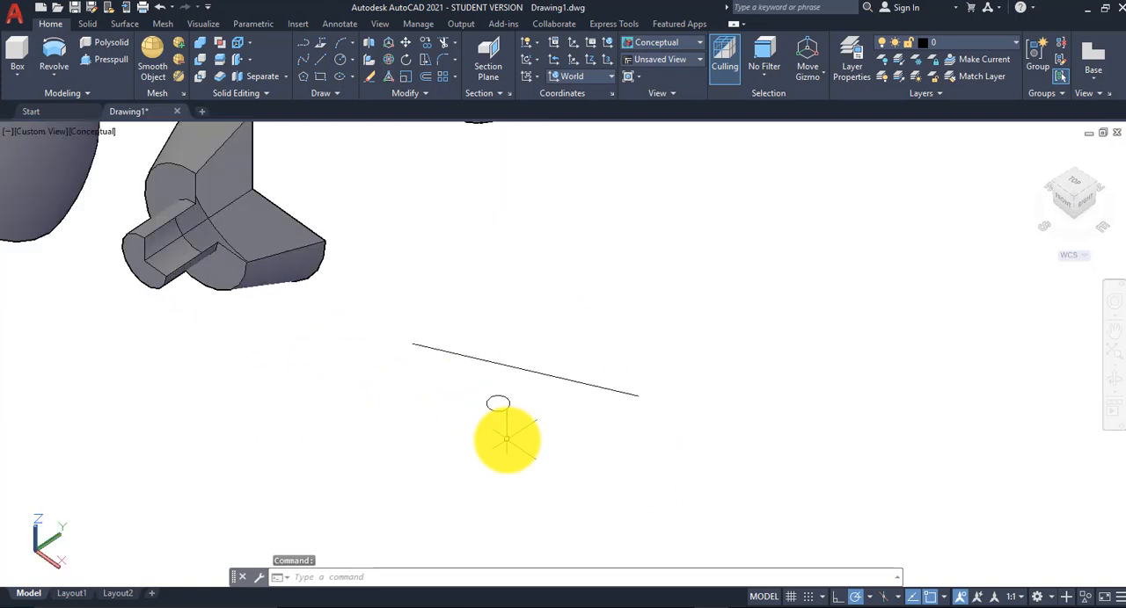
pyautogui.scroll(2, 540, 444)
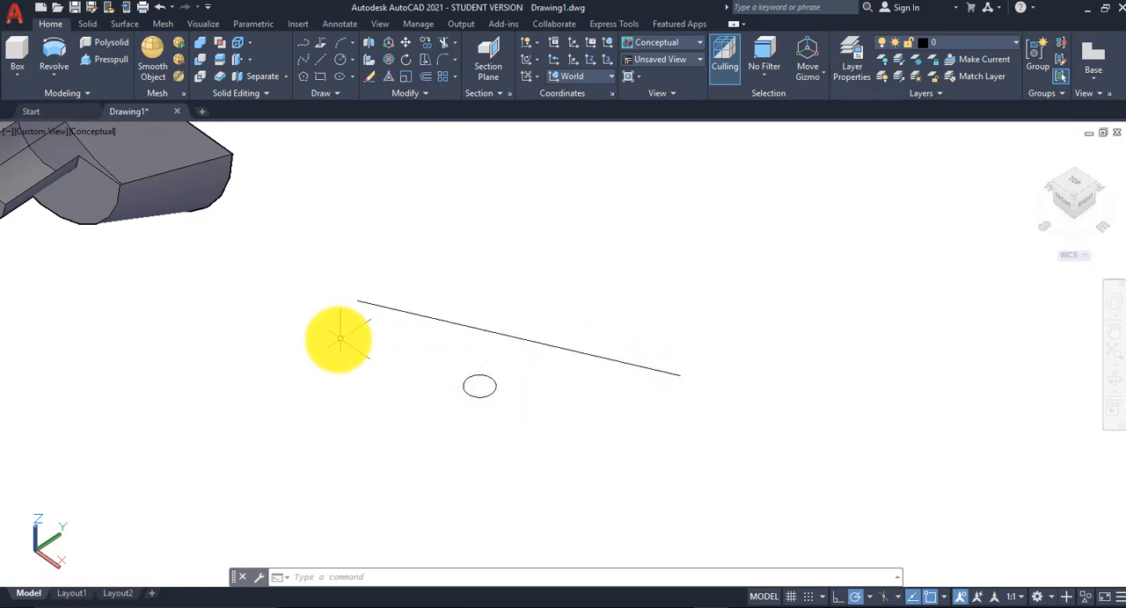
pyautogui.click(53, 71)
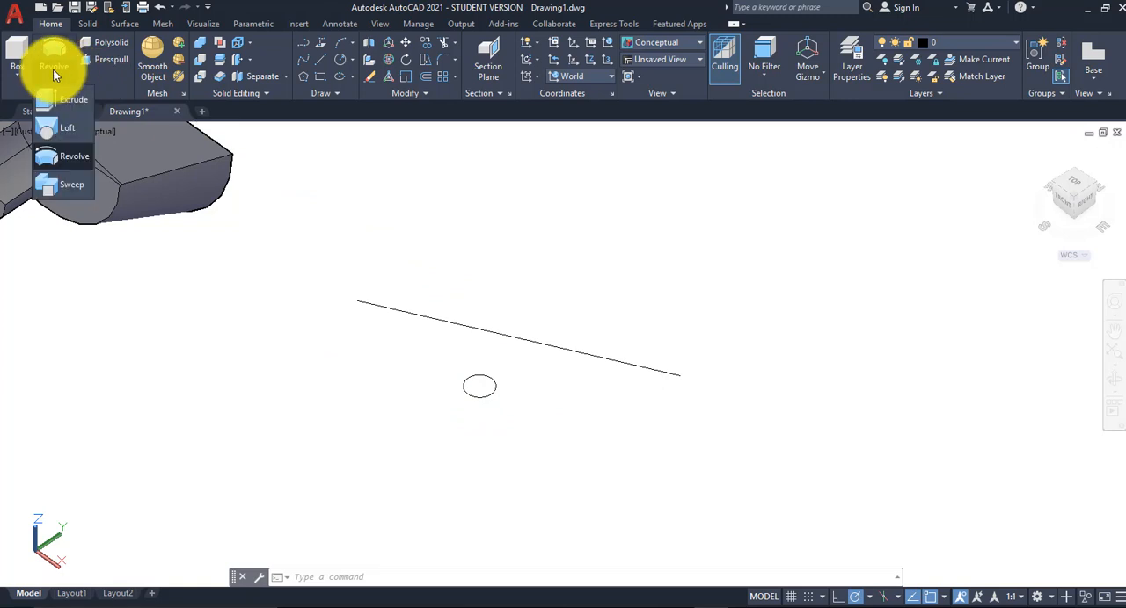
pyautogui.click(70, 186)
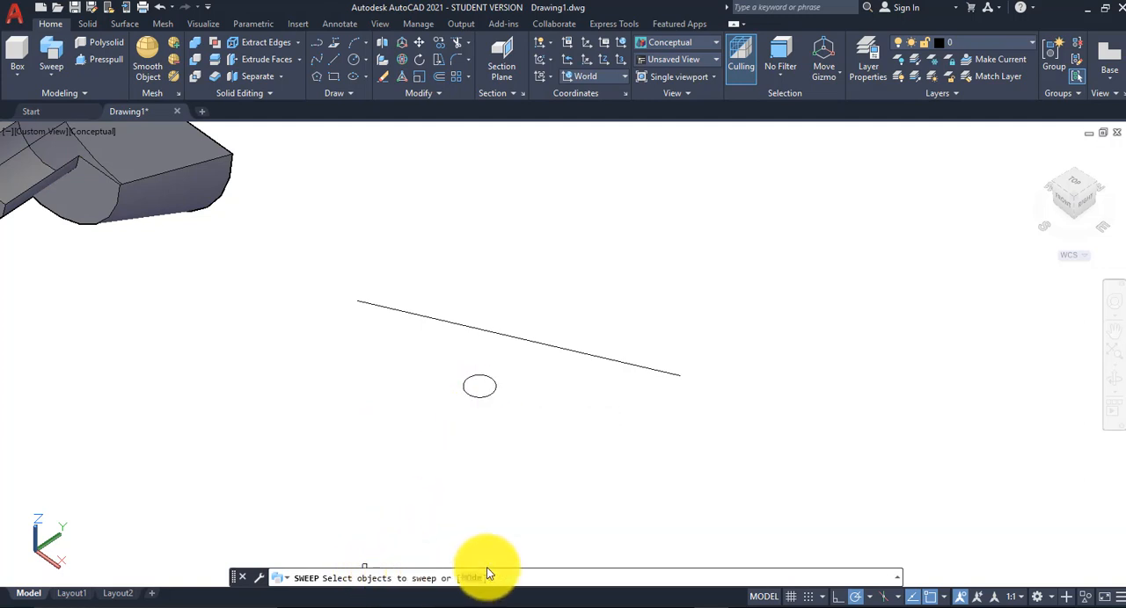
pyautogui.click(481, 397)
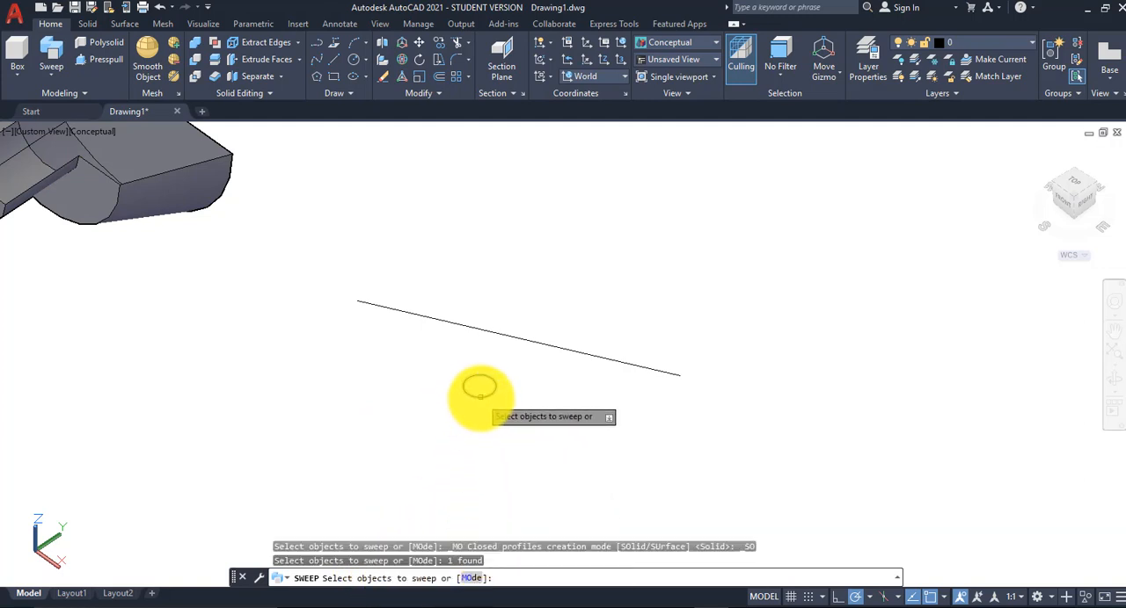
pyautogui.press('Return')
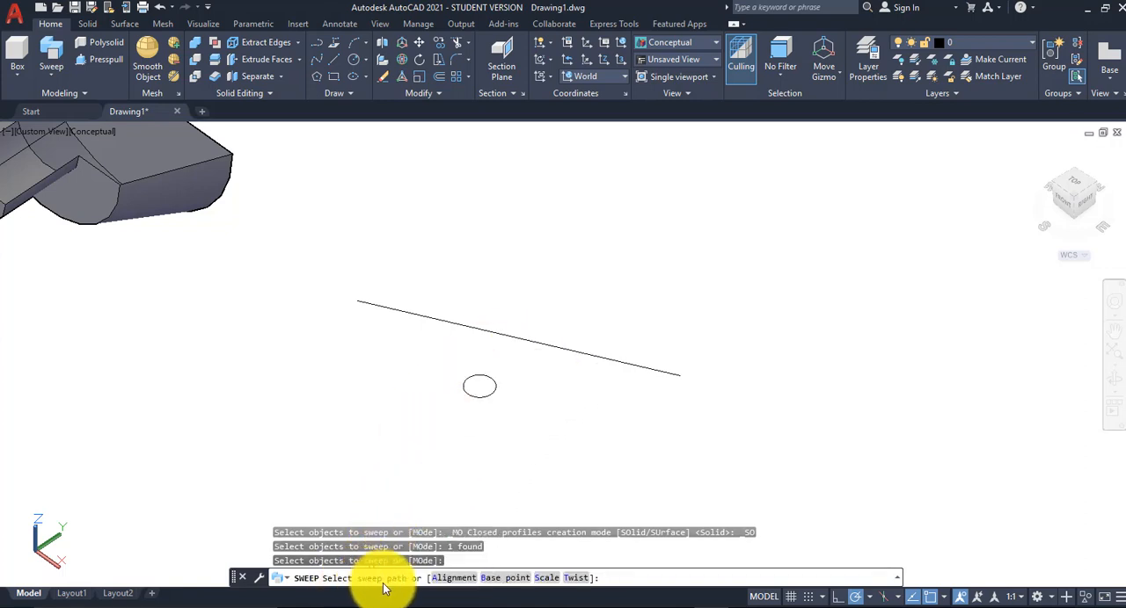
pyautogui.click(510, 337)
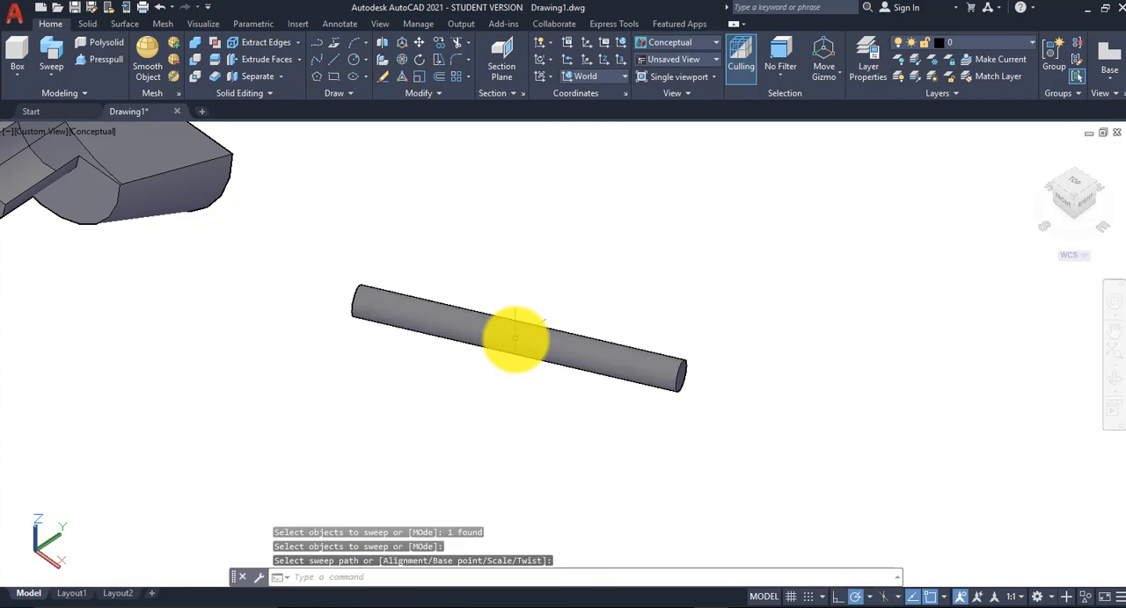
# Step: Draw a tapering helix beside the swept rod with base radius about 5.41, a smaller top radius and height about 17
pyautogui.keyDown('shift'); pyautogui.moveTo(595, 307); pyautogui.dragTo(583, 322, button='middle'); pyautogui.keyUp('shift')
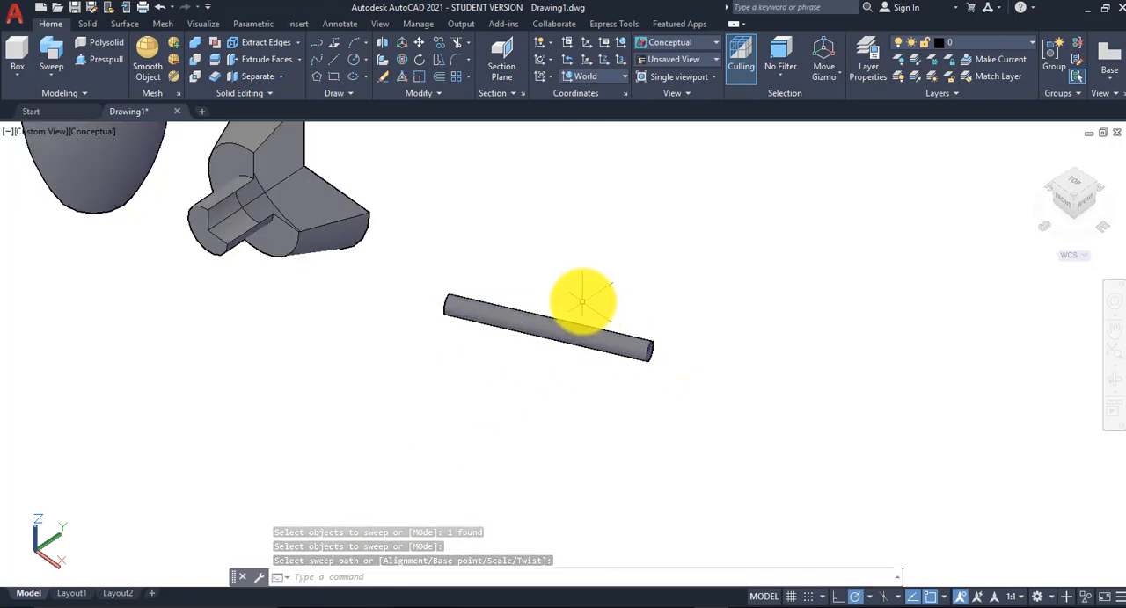
pyautogui.scroll(2, 581, 301)
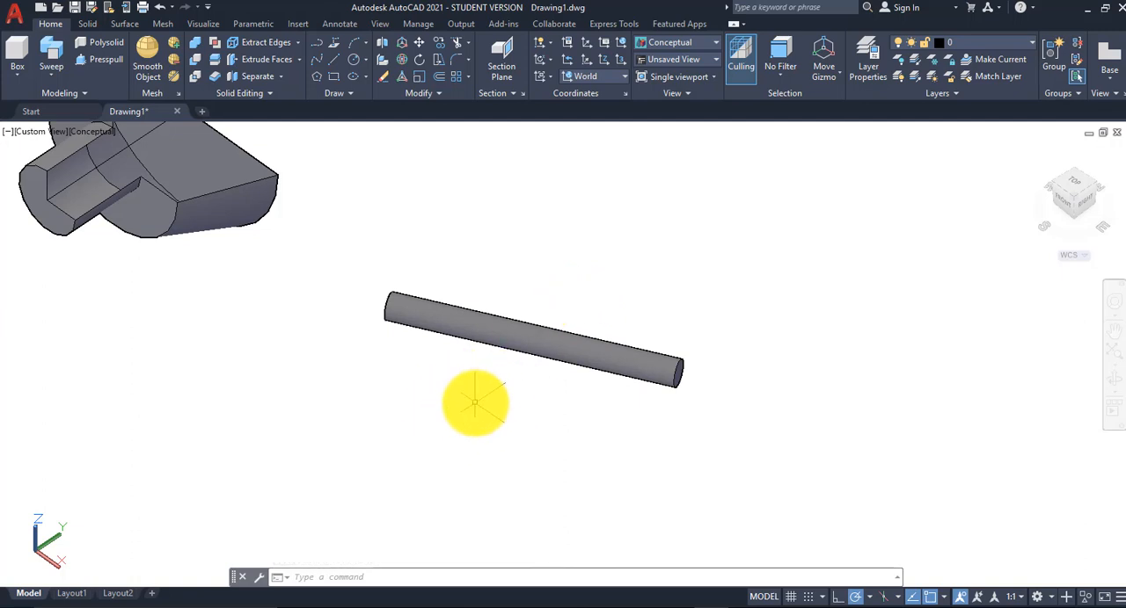
pyautogui.scroll(-3, 479, 405)
pyautogui.moveTo(490, 410); pyautogui.dragTo(426, 410, button='middle')
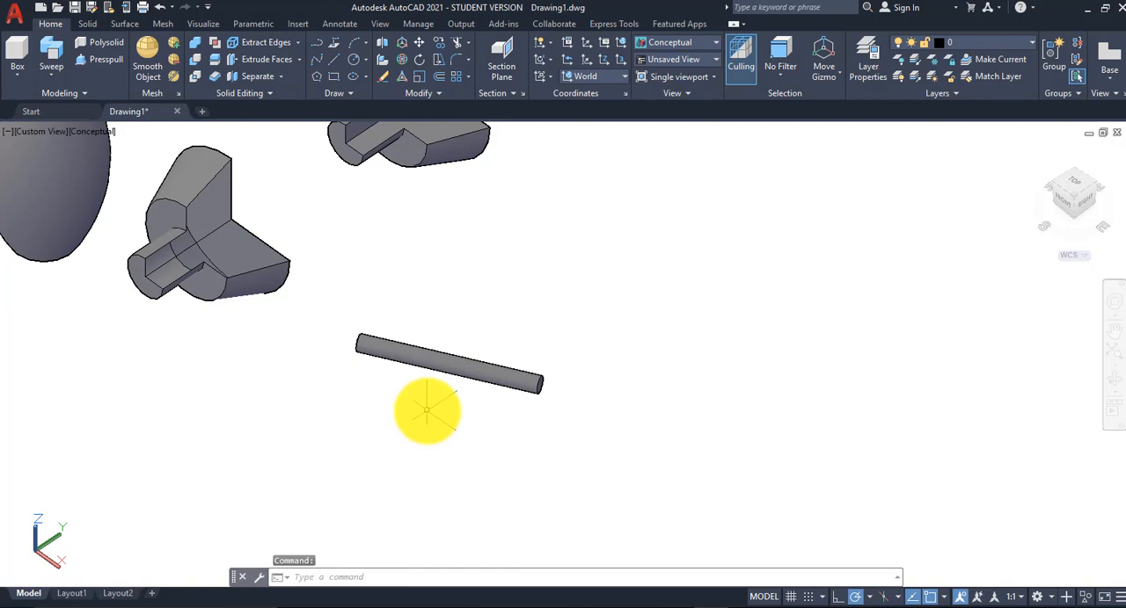
pyautogui.click(350, 93)
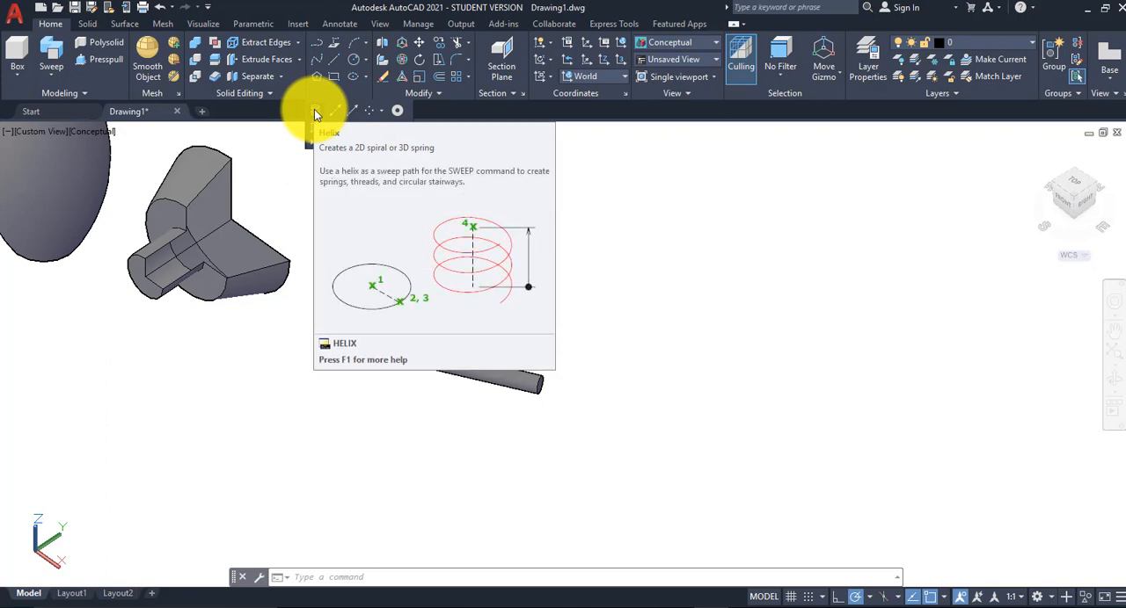
pyautogui.click(313, 109)
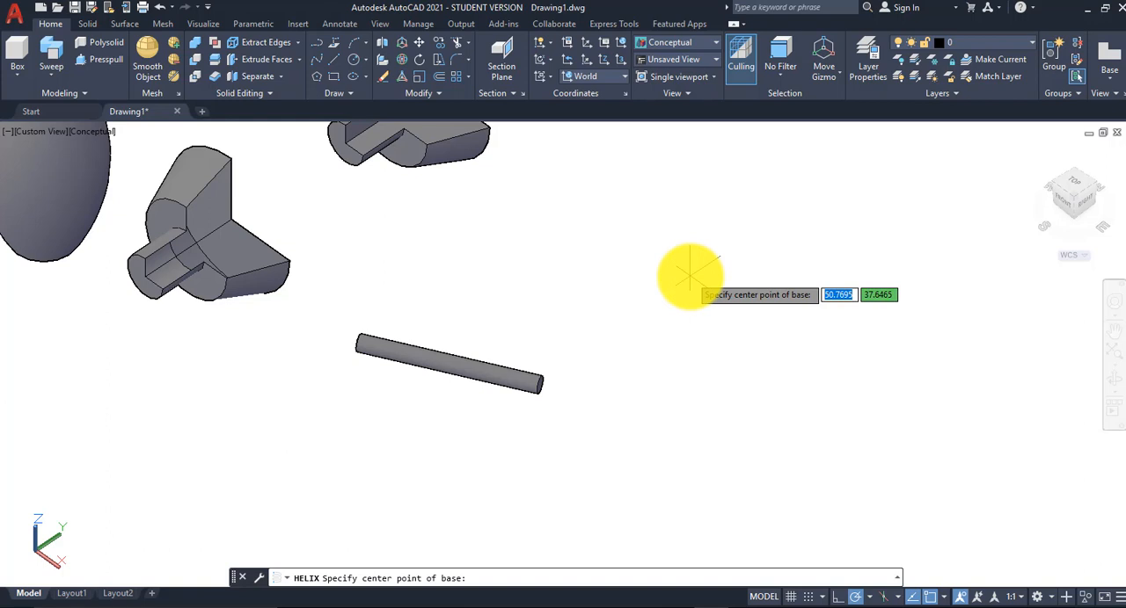
pyautogui.click(690, 275)
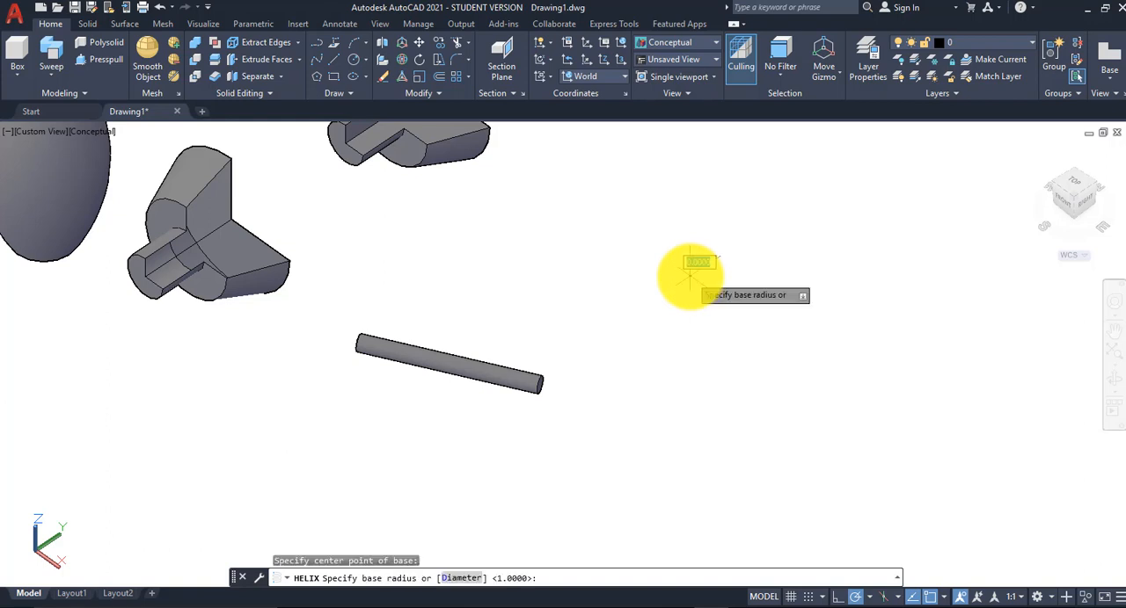
pyautogui.click(753, 294)
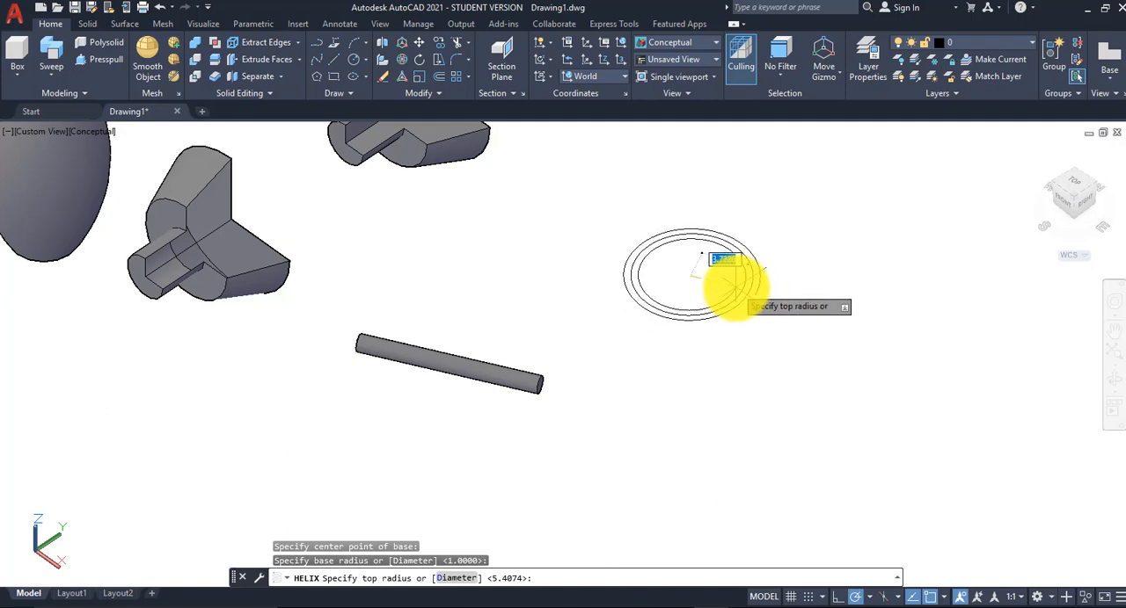
pyautogui.click(729, 281)
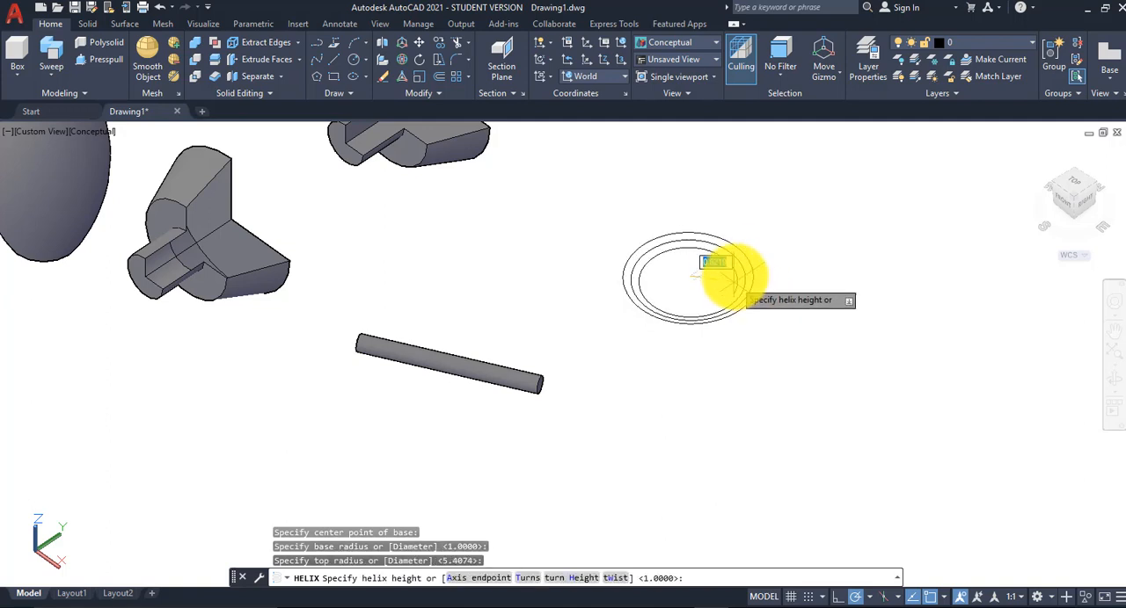
pyautogui.scroll(-2, 733, 193)
pyautogui.moveTo(729, 207); pyautogui.dragTo(700, 290, button='middle')
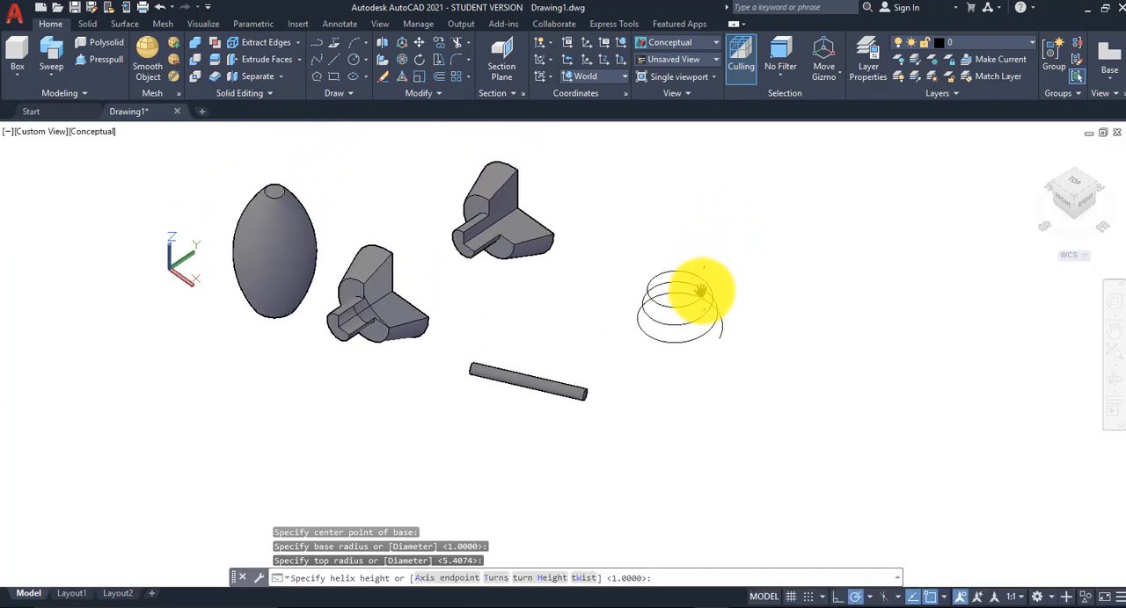
pyautogui.click(728, 222)
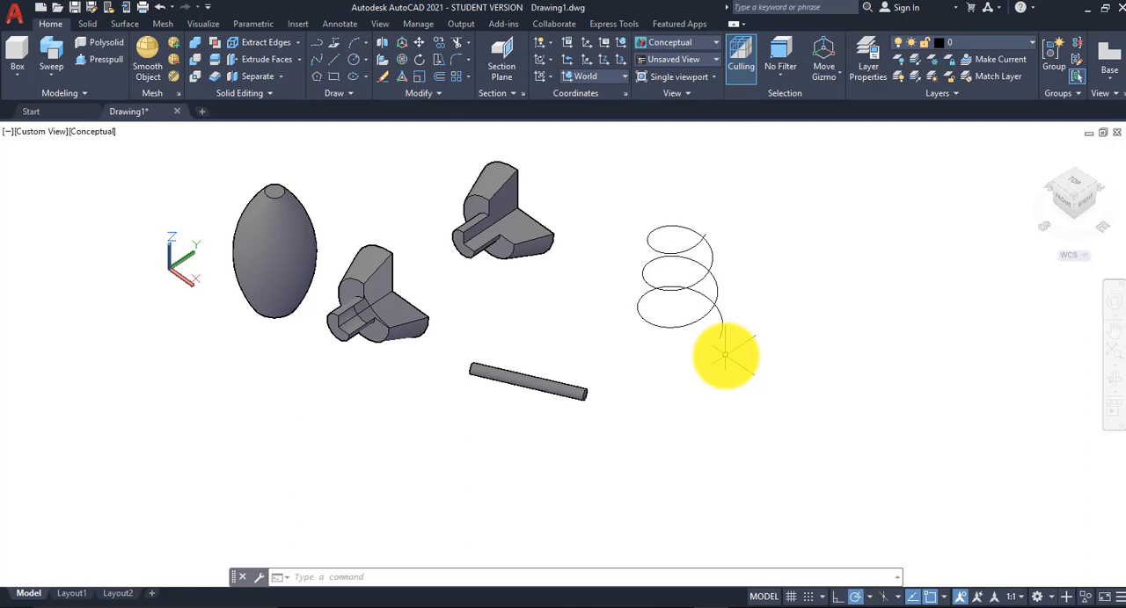
pyautogui.press('F2')
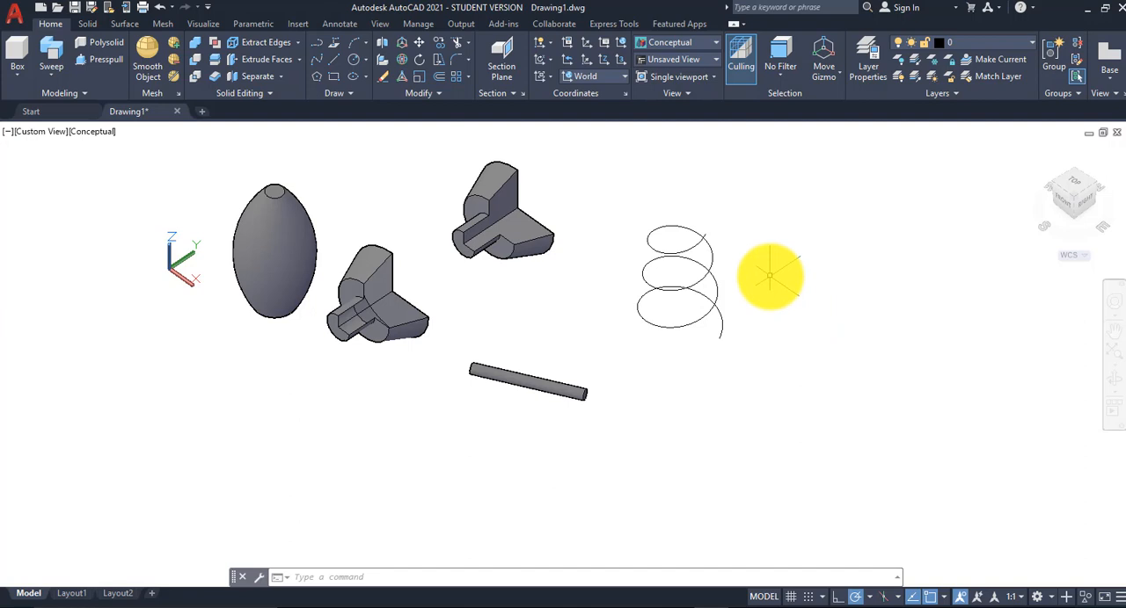
# Step: Draw a small circle with a radius of about 0.59 beside the tapering helix
pyautogui.scroll(2, 770, 278)
pyautogui.moveTo(769, 278); pyautogui.dragTo(811, 321, button='middle')
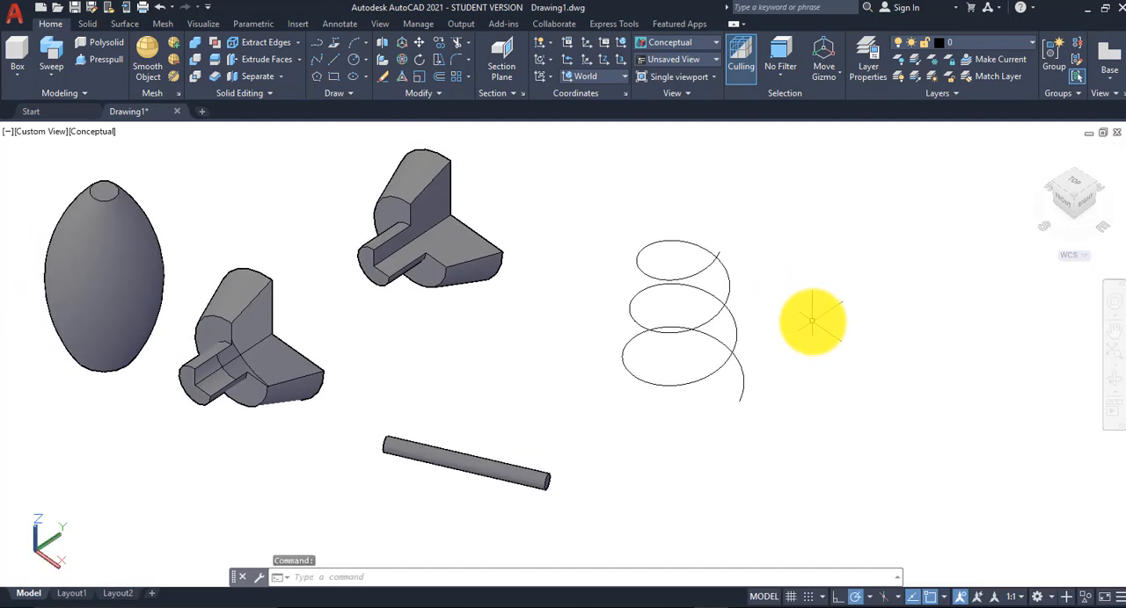
pyautogui.click(353, 59)
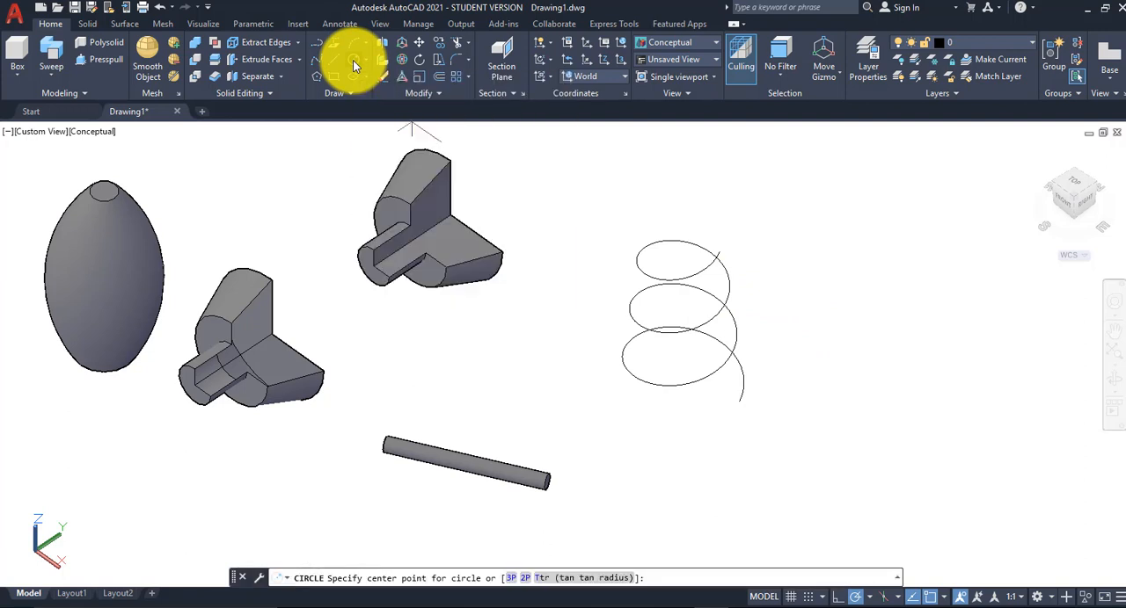
pyautogui.click(800, 295)
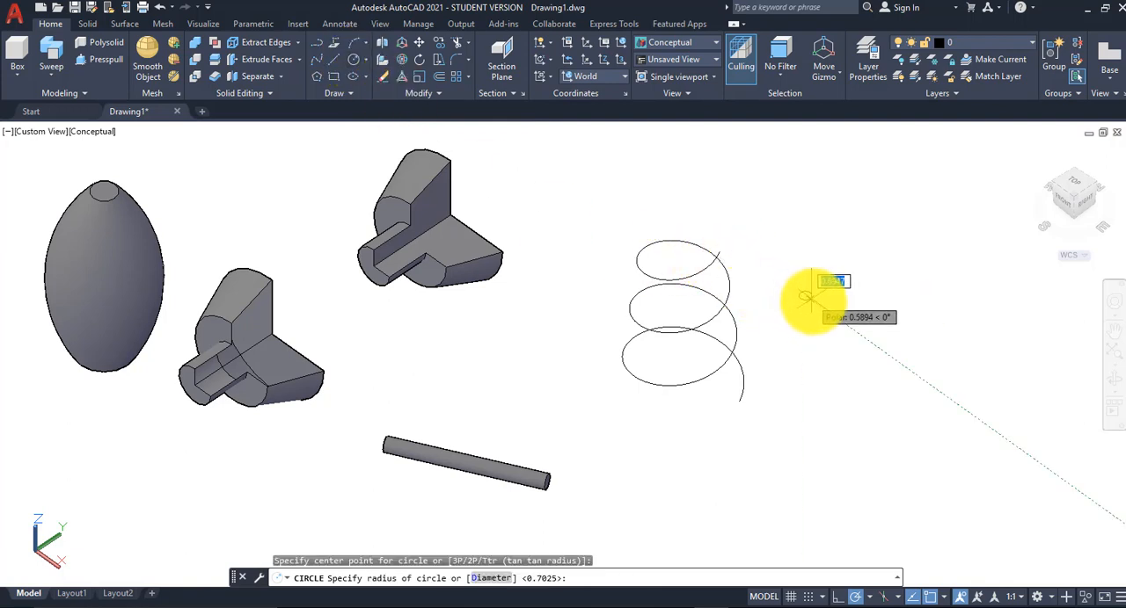
pyautogui.click(812, 296)
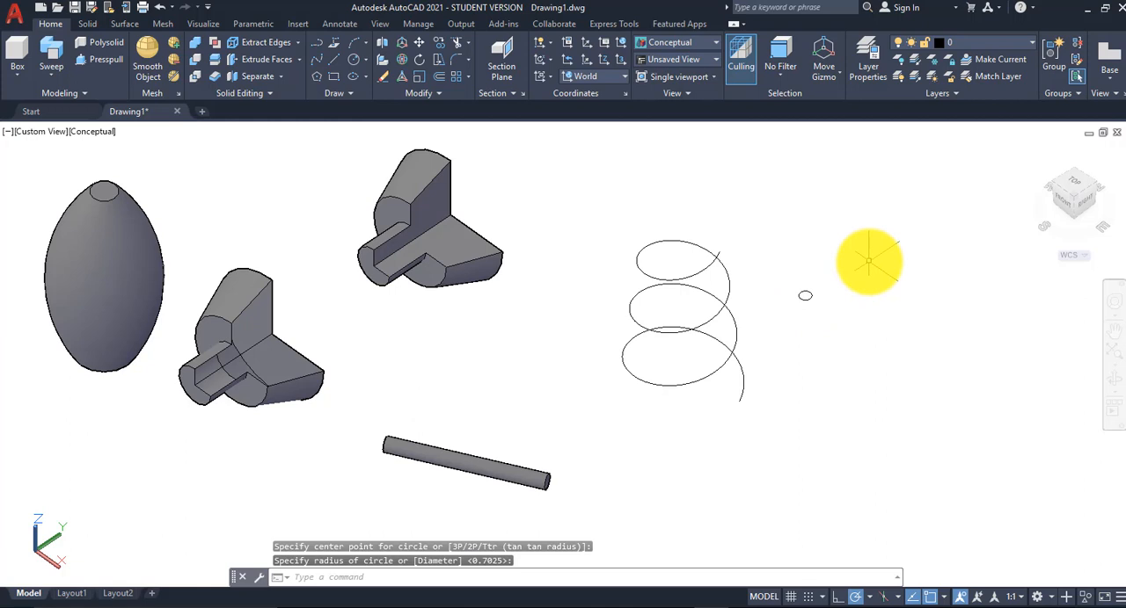
# Step: Sweep the small circle as a solid along the tapering helix
pyautogui.click(52, 71)
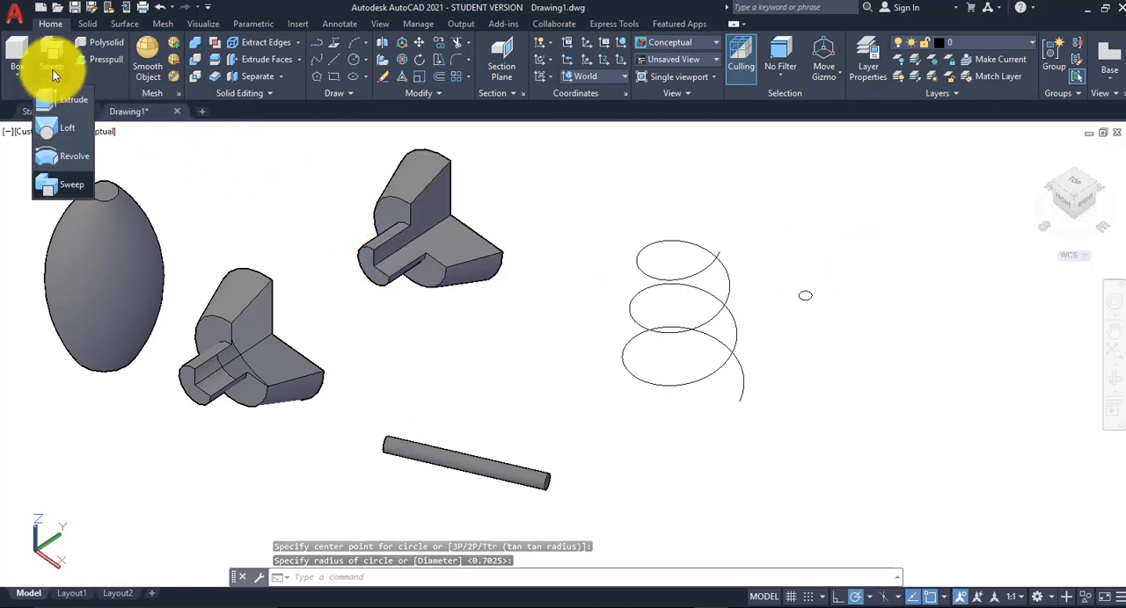
pyautogui.click(59, 183)
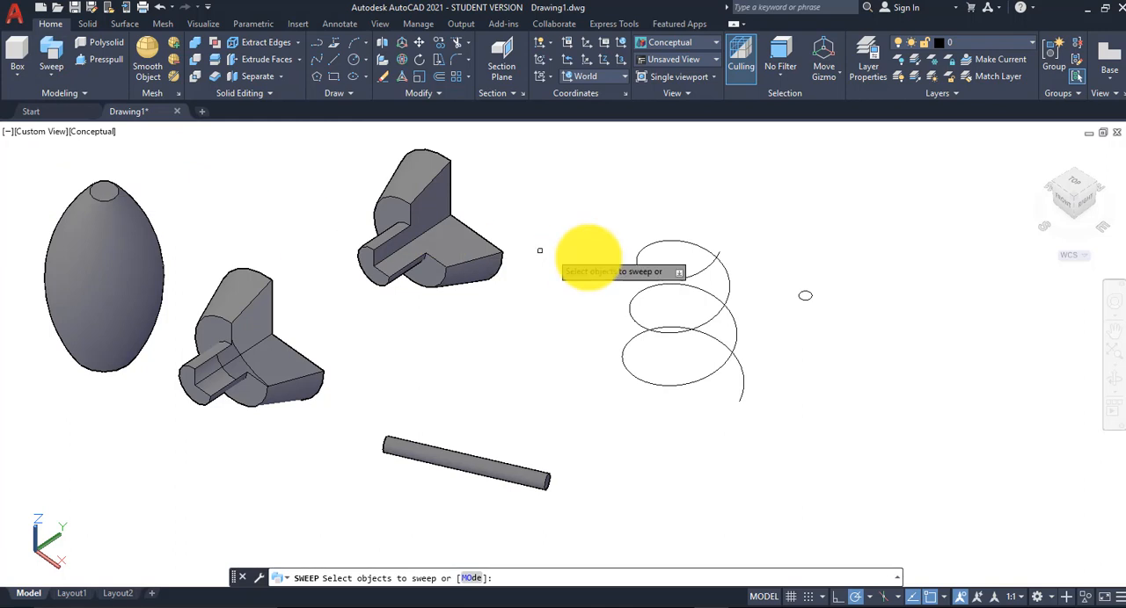
pyautogui.click(805, 297)
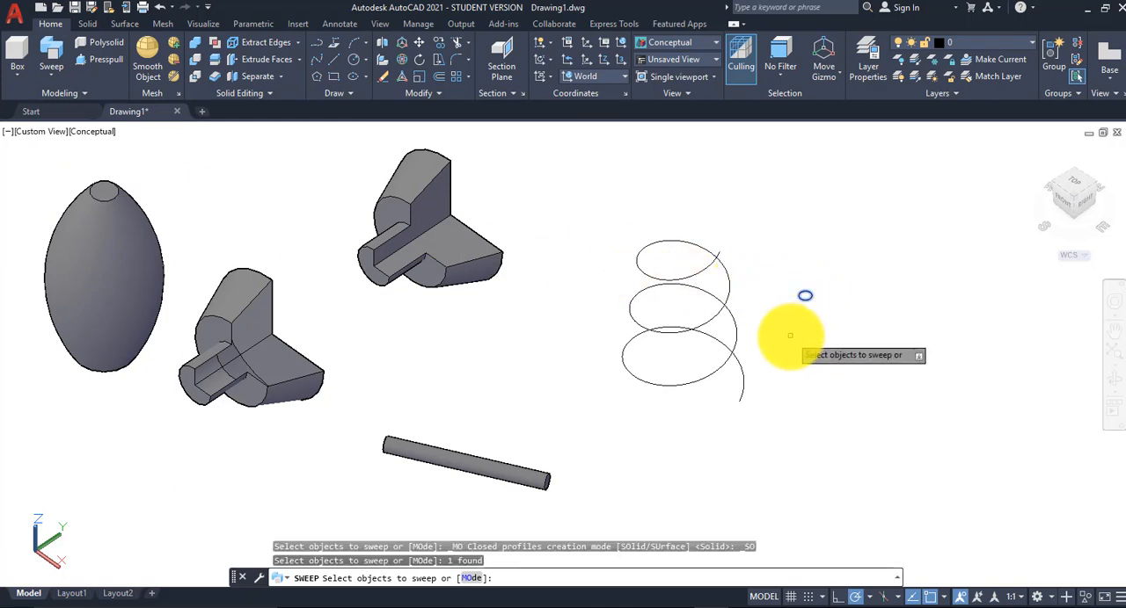
pyautogui.press('Return')
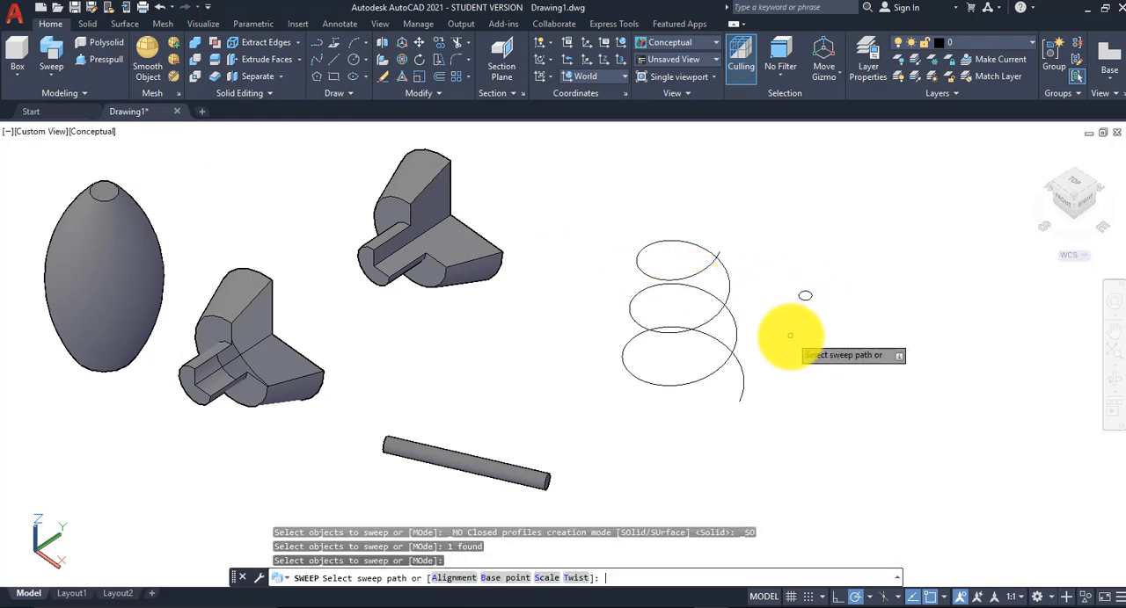
pyautogui.click(733, 329)
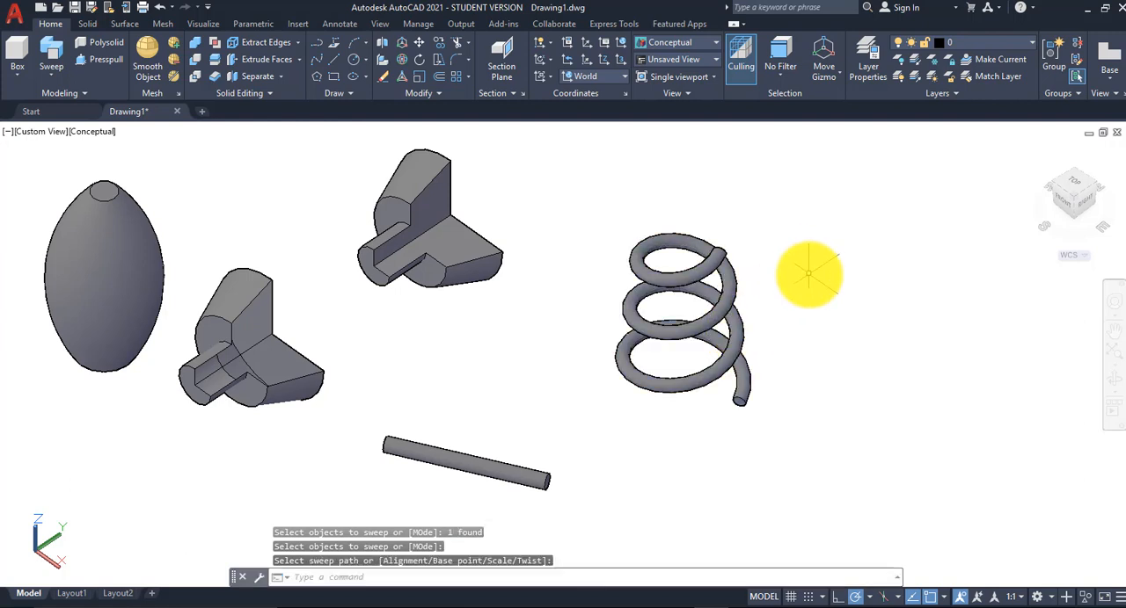
# Step: Create a solid box beside the spring, about 11.5 by 11.9 at the base and about 13.1 high
pyautogui.scroll(-3, 807, 281)
pyautogui.moveTo(803, 327); pyautogui.dragTo(587, 353, button='middle')
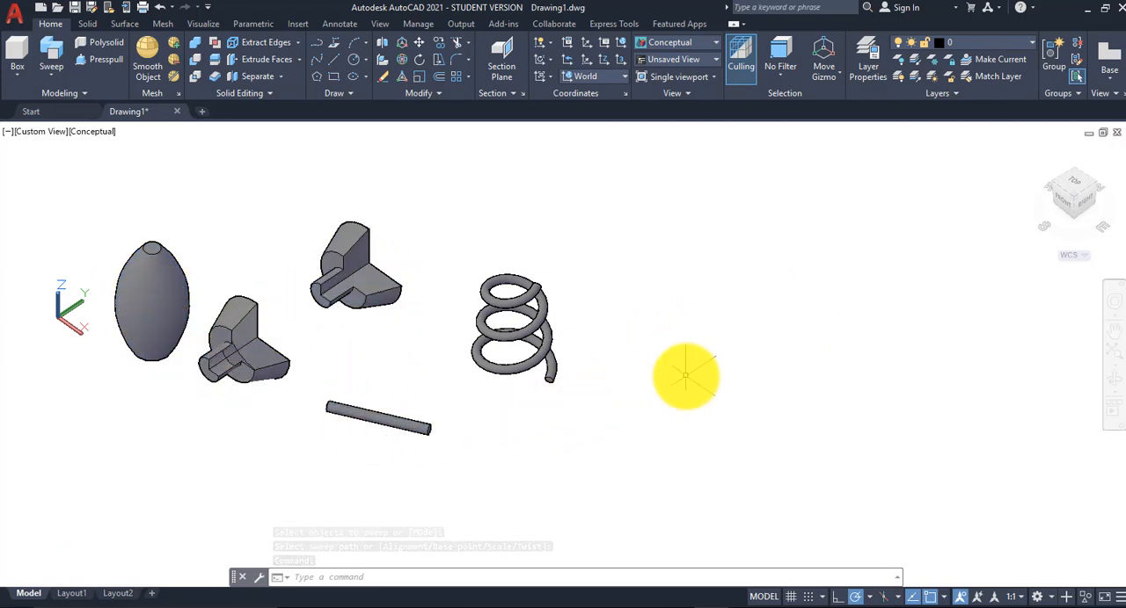
pyautogui.scroll(2, 684, 377)
pyautogui.moveTo(684, 376); pyautogui.dragTo(695, 342, button='middle')
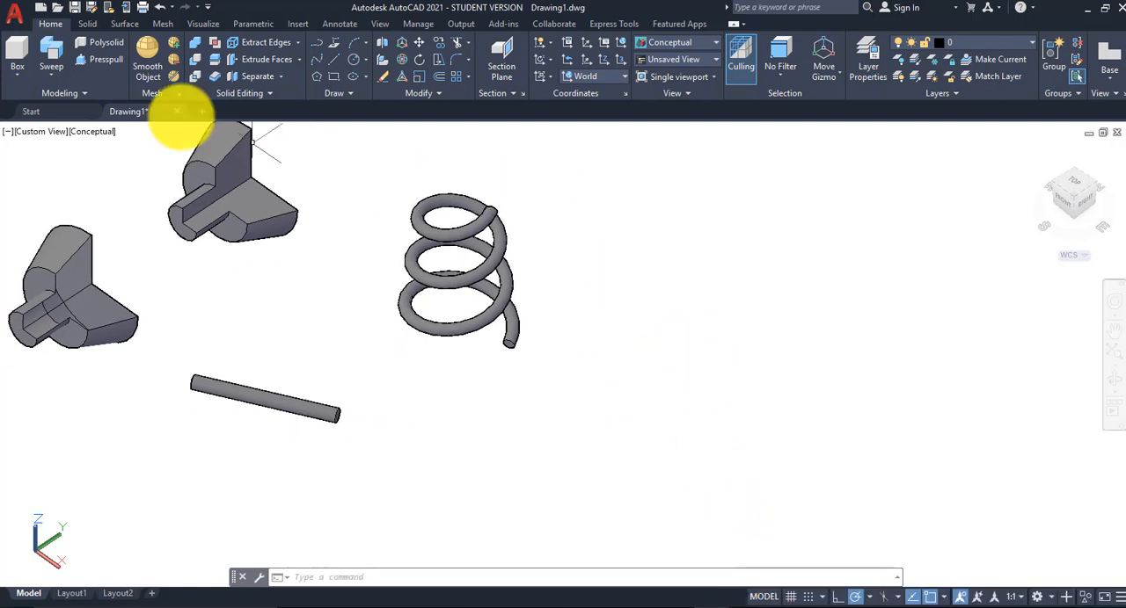
pyautogui.click(87, 23)
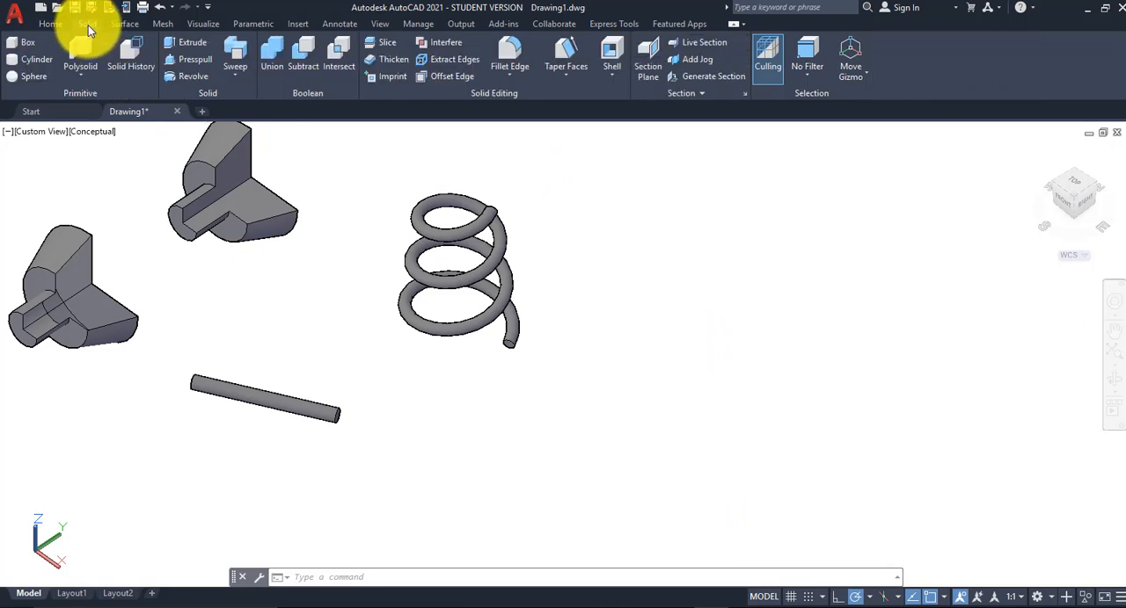
pyautogui.click(49, 25)
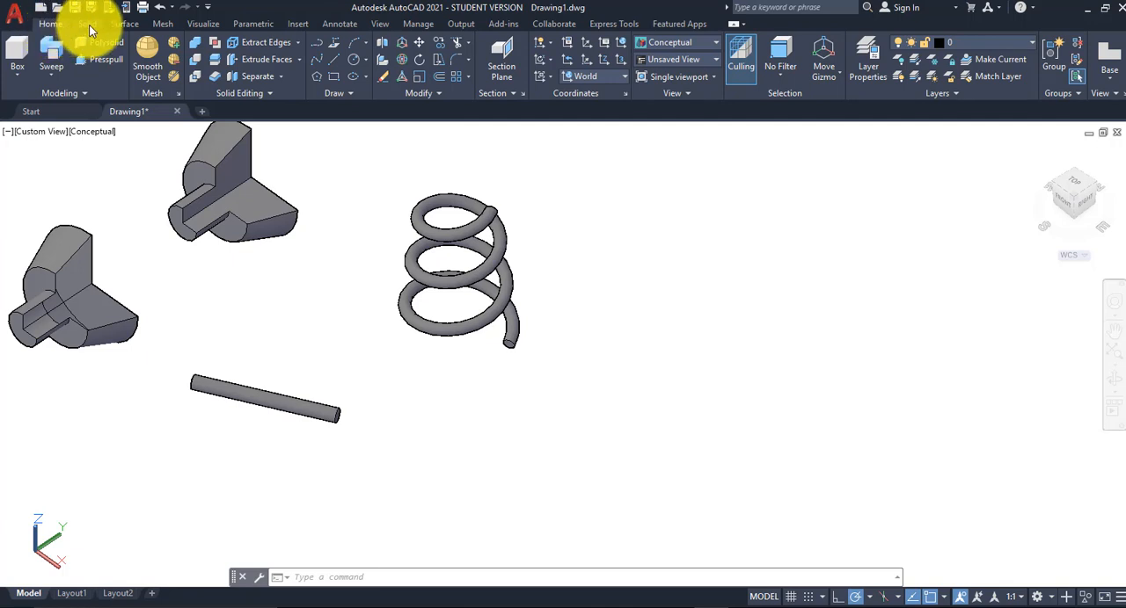
pyautogui.click(89, 24)
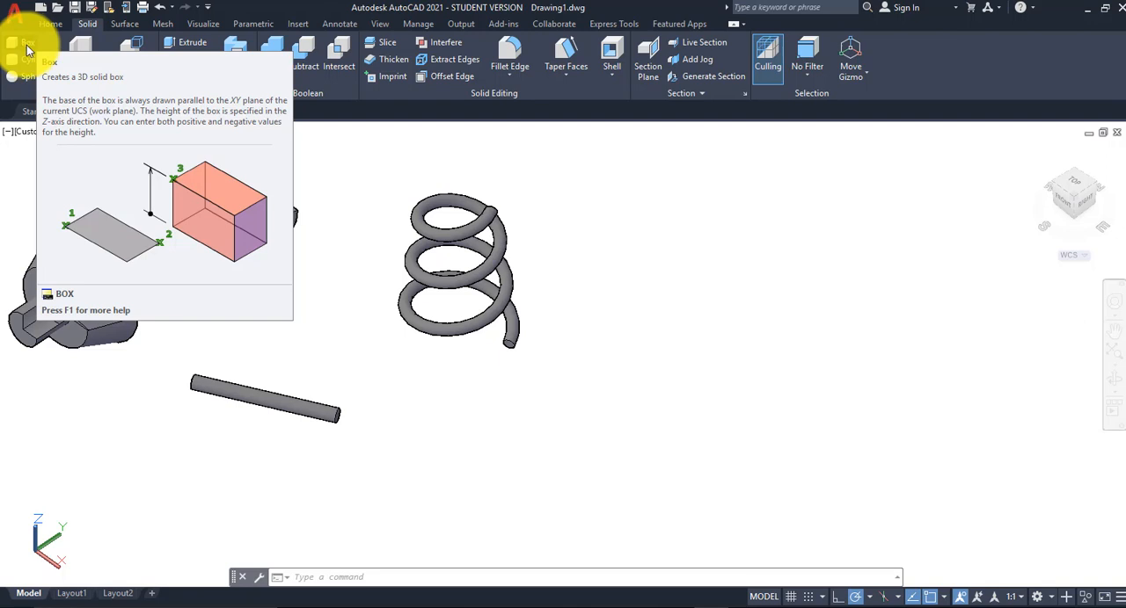
pyautogui.click(25, 47)
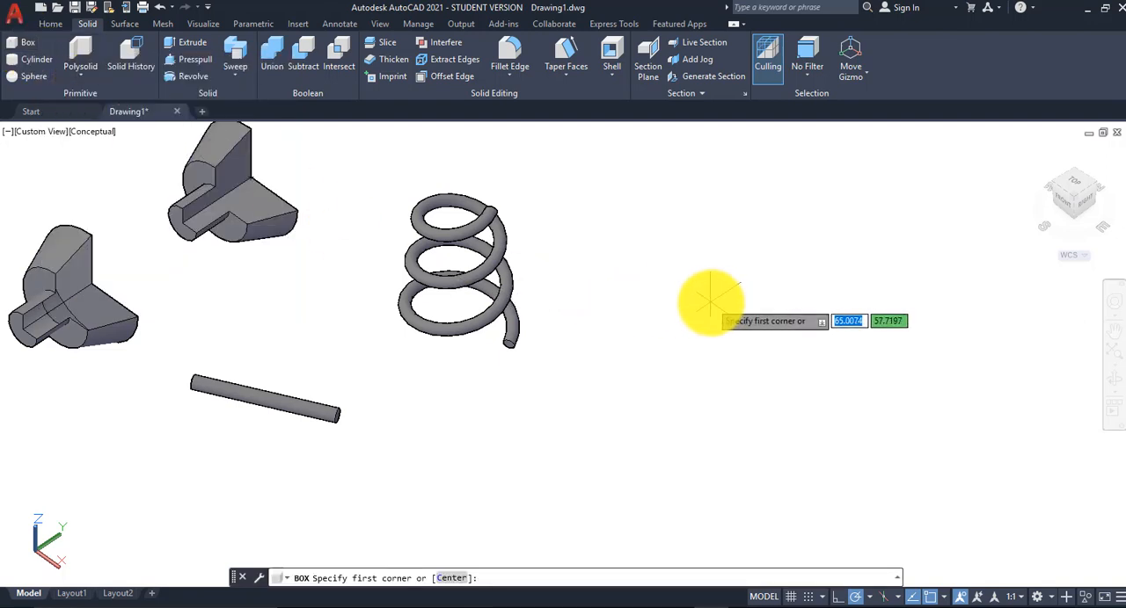
pyautogui.click(659, 308)
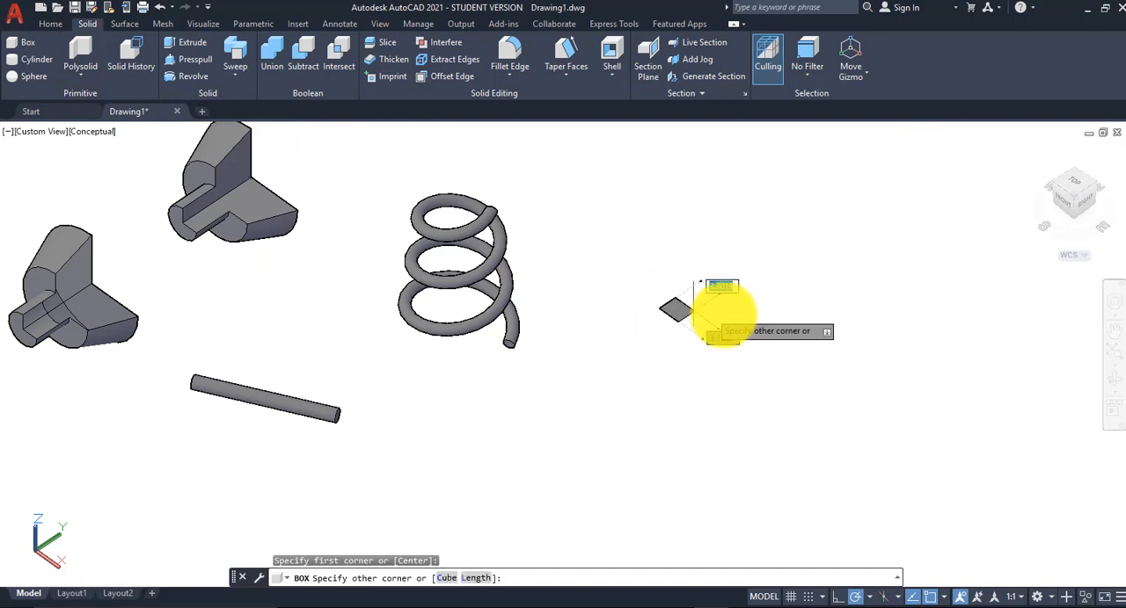
pyautogui.click(830, 308)
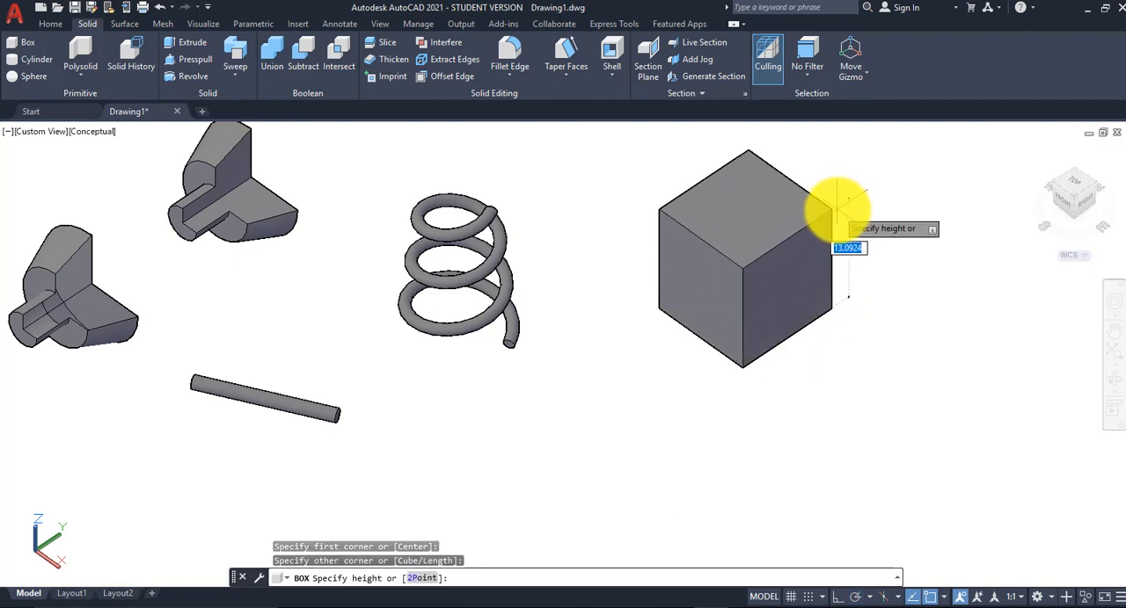
pyautogui.click(838, 203)
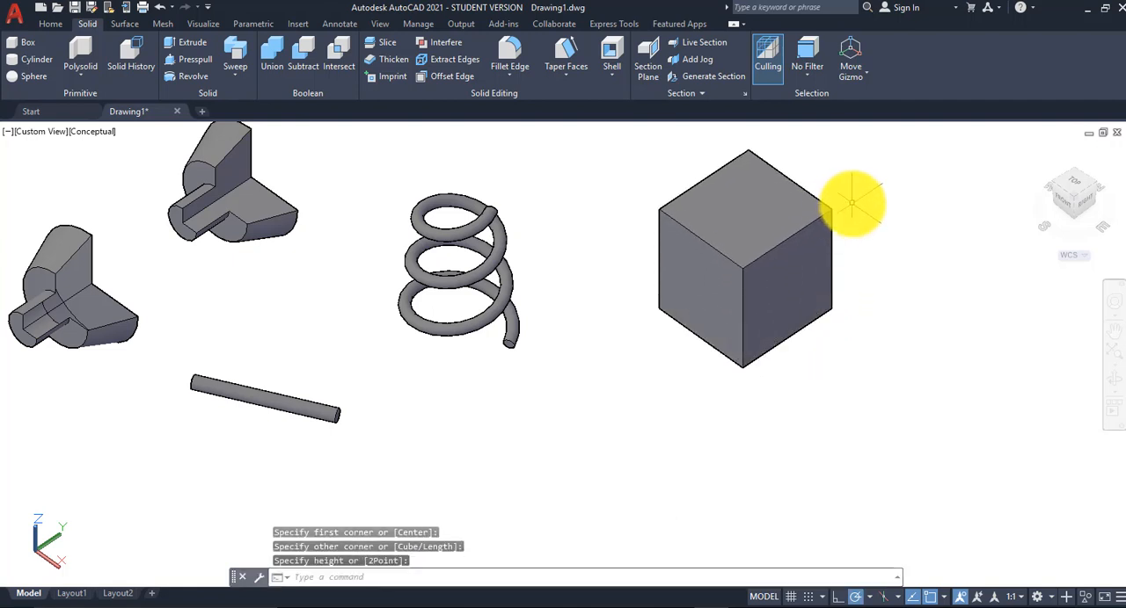
# Step: Shell the solid box with its top face removed and a shell offset distance of 0.5
pyautogui.moveTo(851, 203); pyautogui.dragTo(851, 204, button='middle')
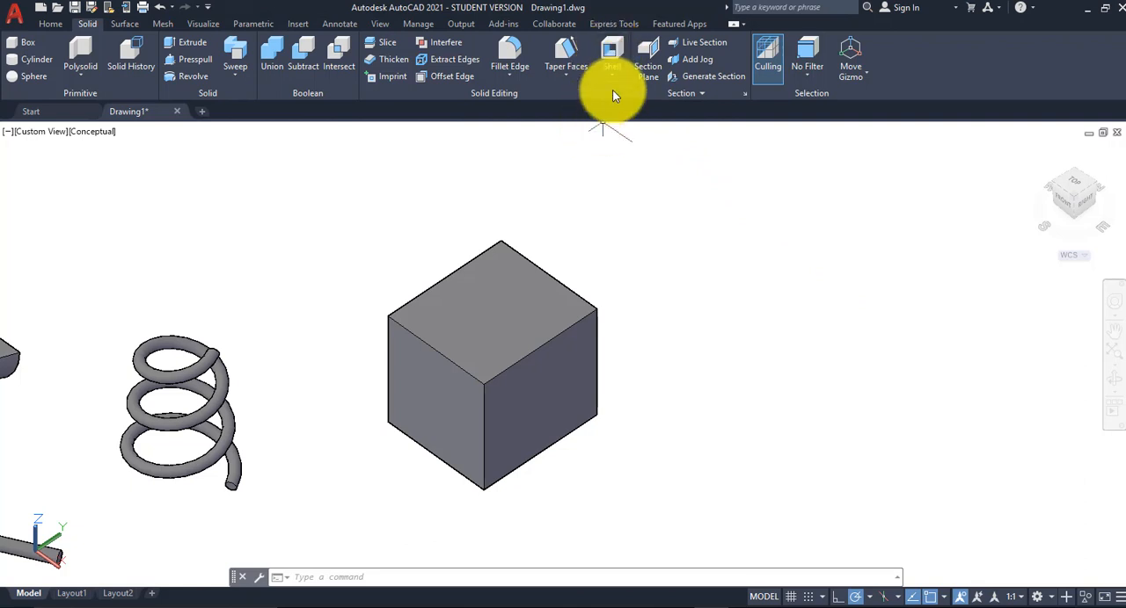
pyautogui.click(612, 54)
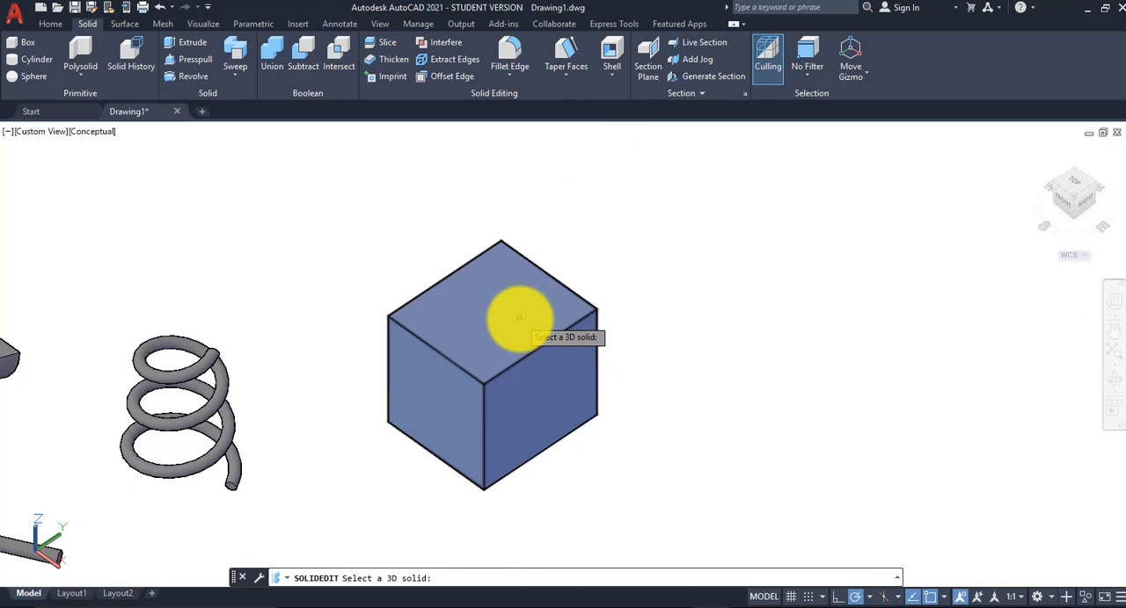
pyautogui.click(519, 318)
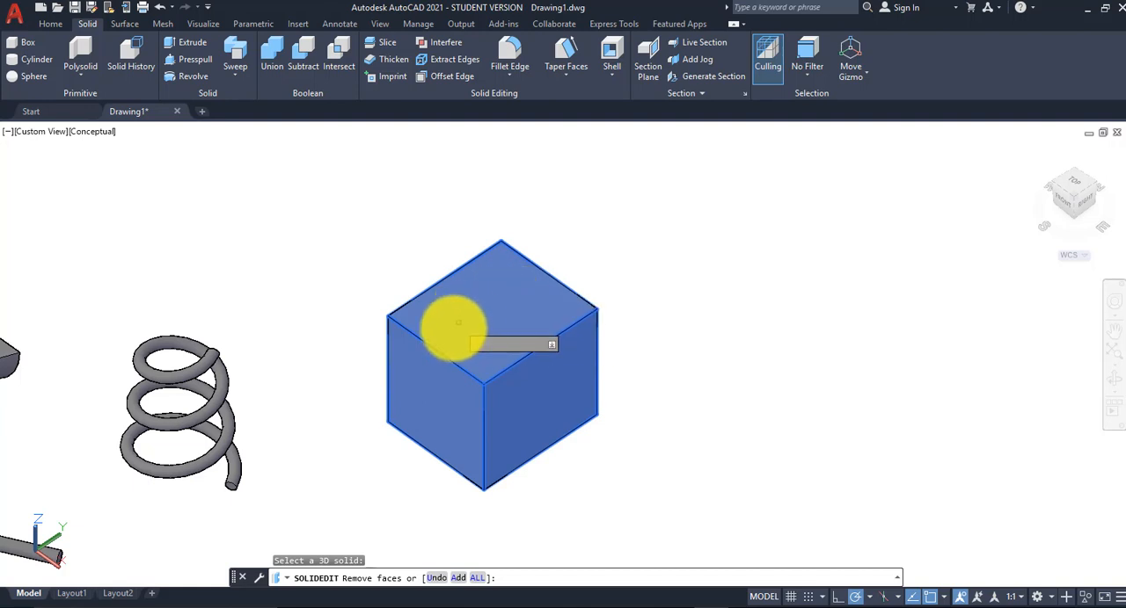
pyautogui.click(548, 289)
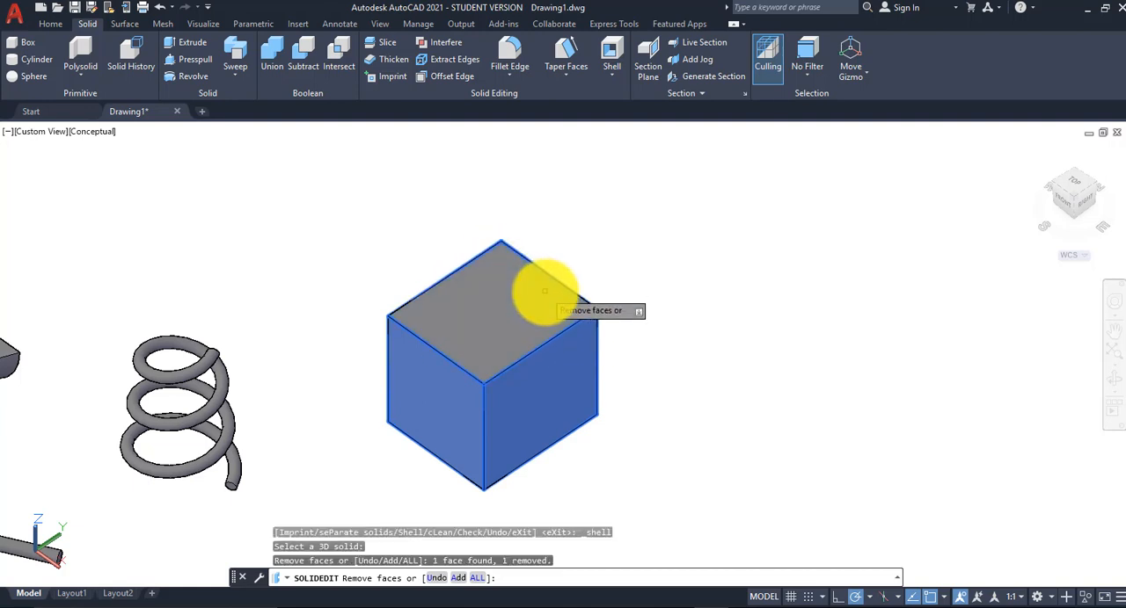
pyautogui.keyDown('shift'); pyautogui.moveTo(548, 289); pyautogui.dragTo(544, 250, button='middle'); pyautogui.keyUp('shift')
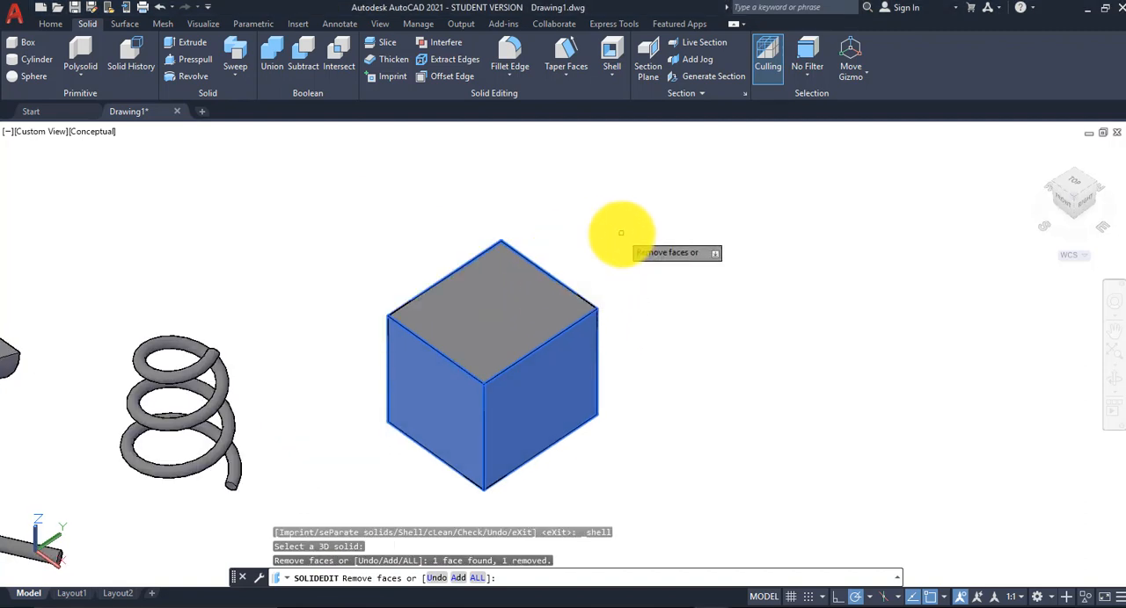
pyautogui.press('Return')
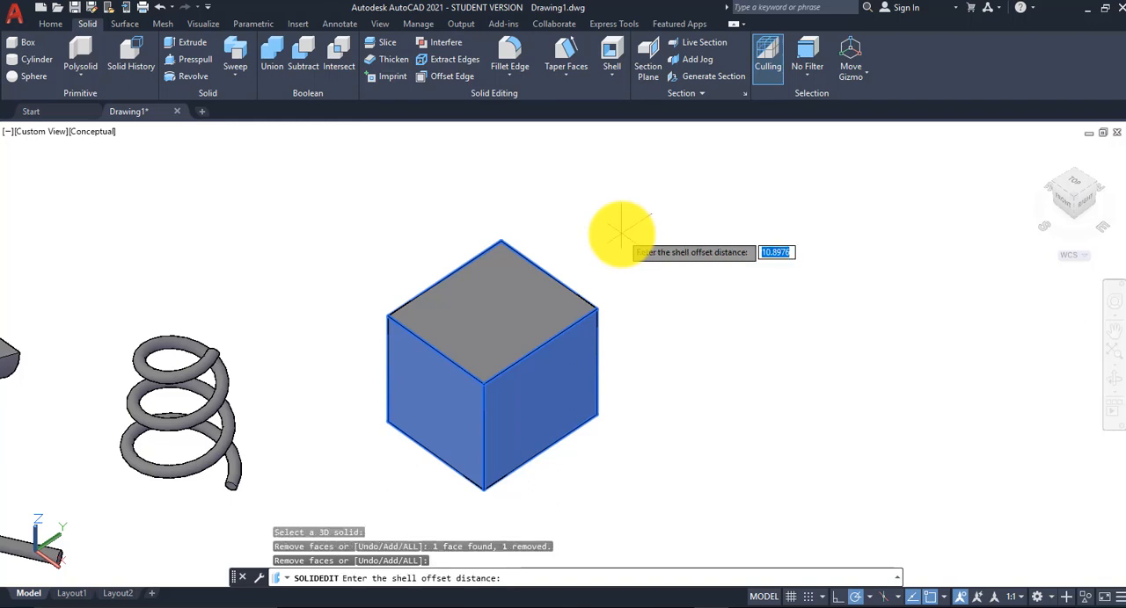
pyautogui.write('.5')
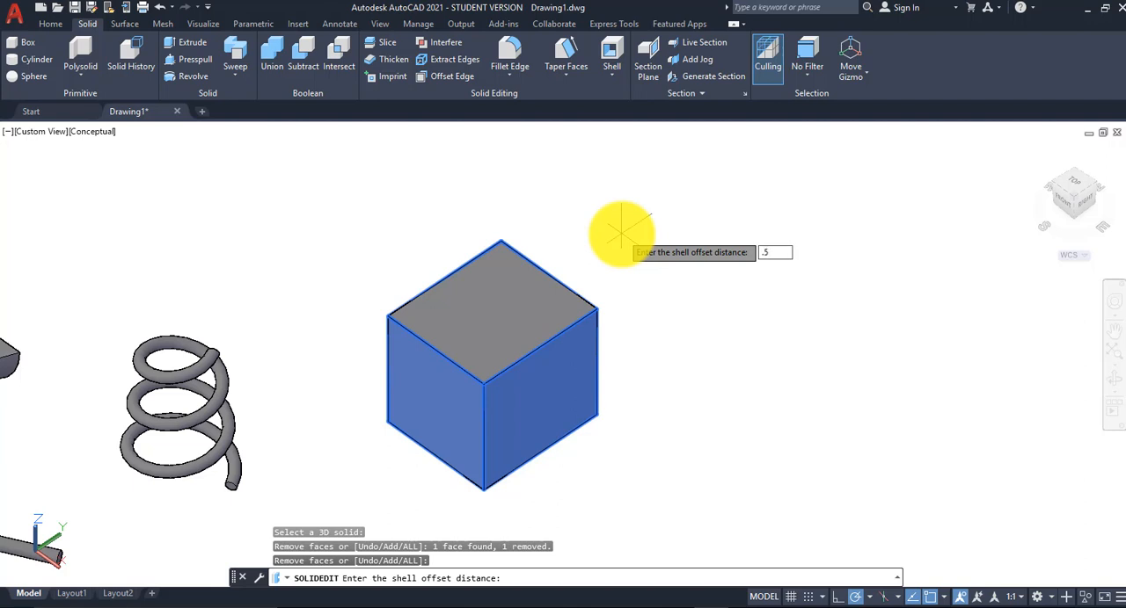
pyautogui.press('Return')
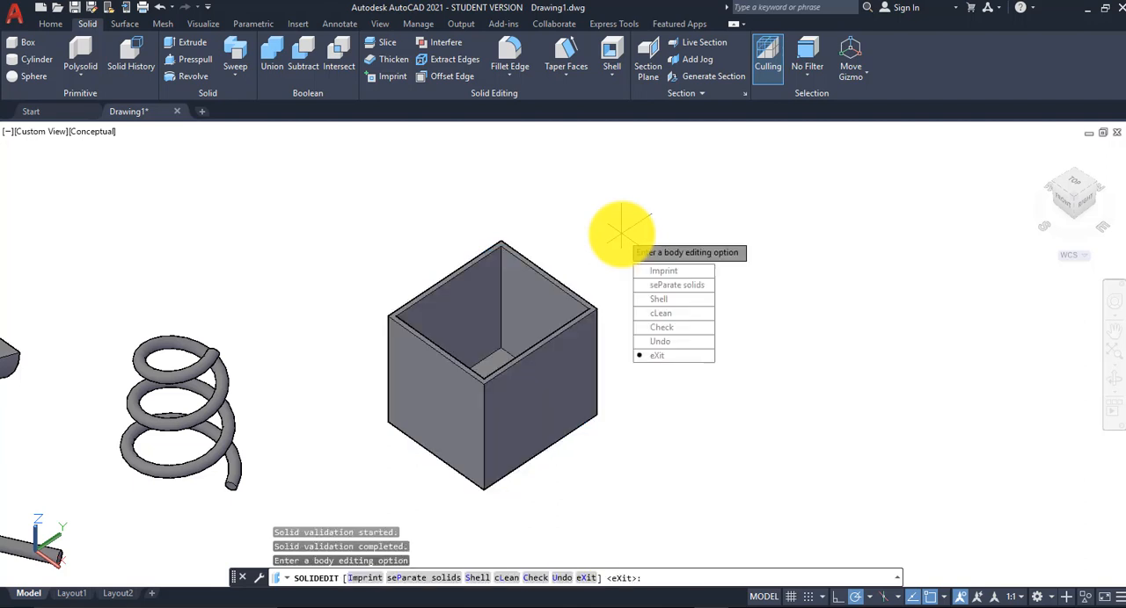
pyautogui.press('Return')
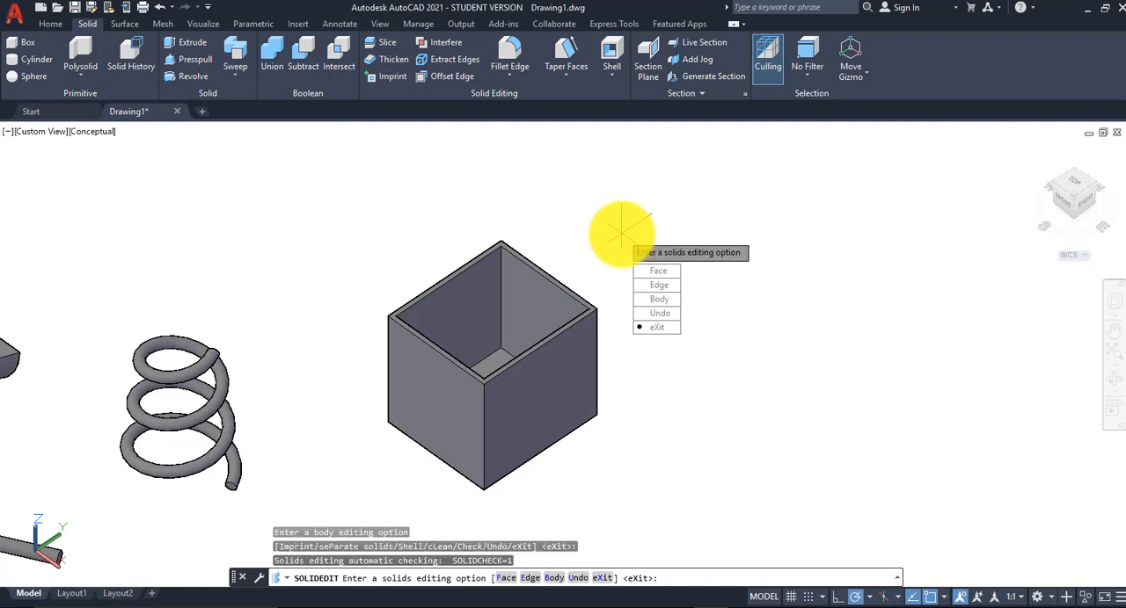
pyautogui.press('Return')
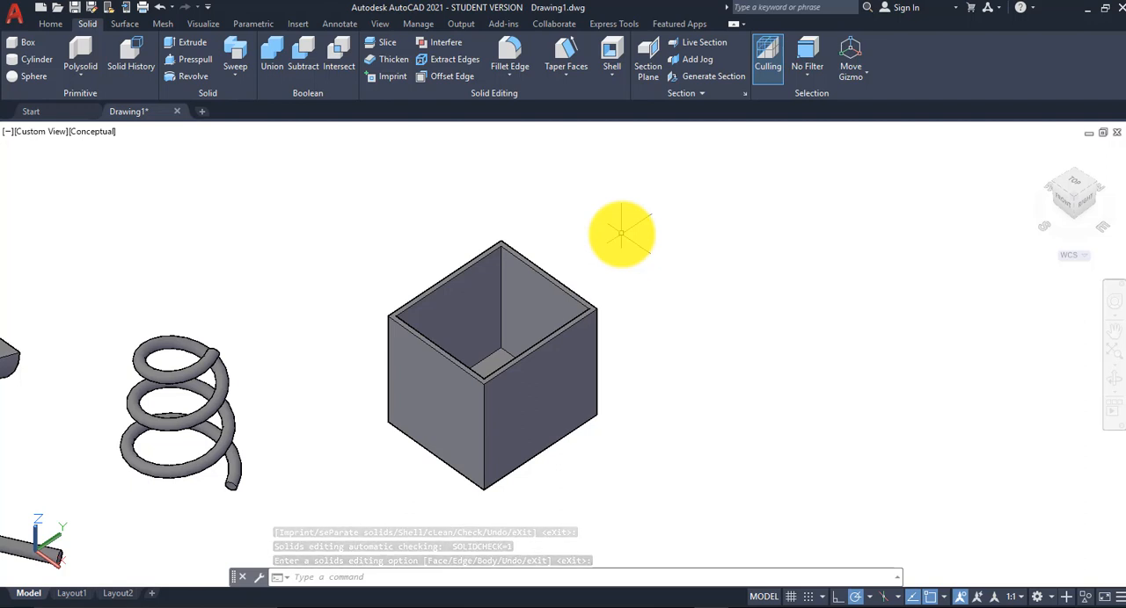
# Step: Examine the hollow box's interior from above and review it together with the lofted, revolved and swept solids
pyautogui.keyDown('shift'); pyautogui.moveTo(621, 233); pyautogui.dragTo(621, 262, button='middle'); pyautogui.keyUp('shift')
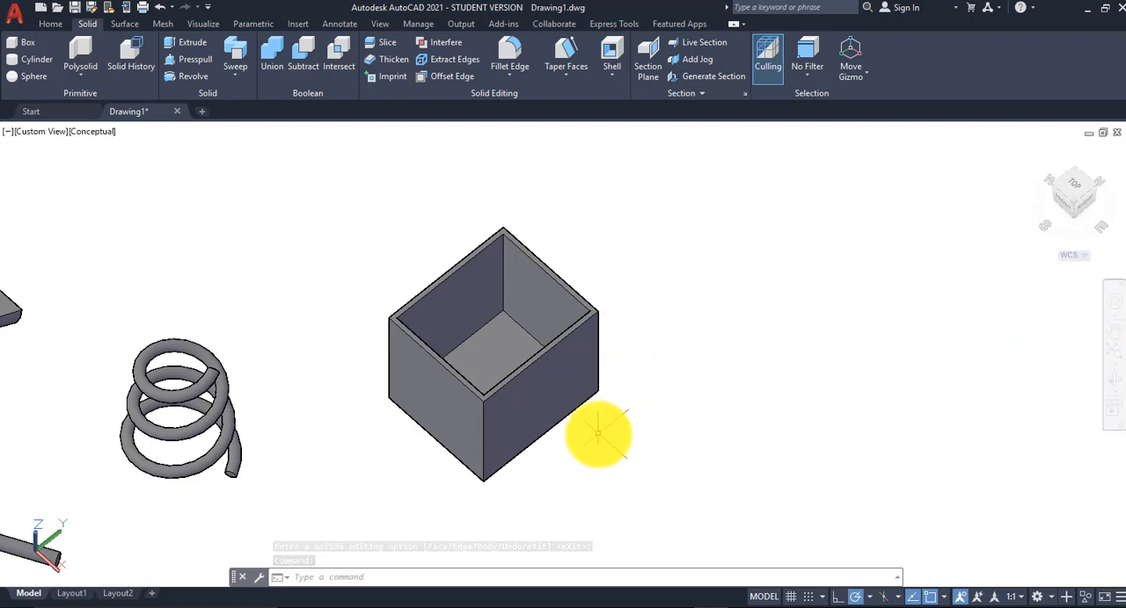
pyautogui.keyDown('shift'); pyautogui.moveTo(598, 434); pyautogui.dragTo(618, 337, button='middle'); pyautogui.keyUp('shift')
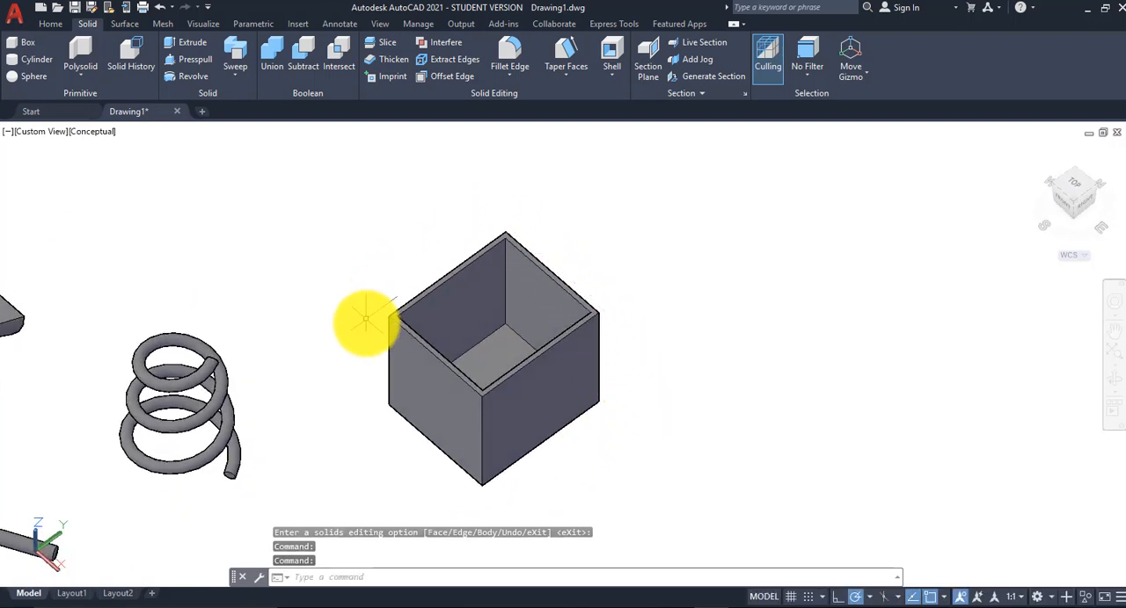
pyautogui.moveTo(364, 313); pyautogui.dragTo(660, 319, button='middle')
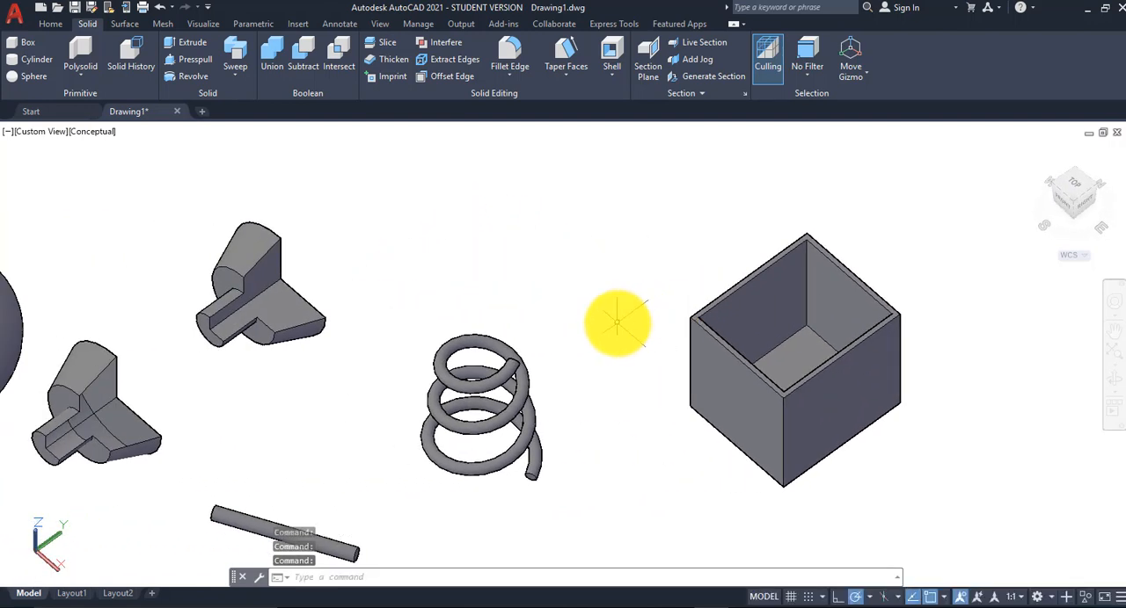
pyautogui.scroll(-3, 616, 321)
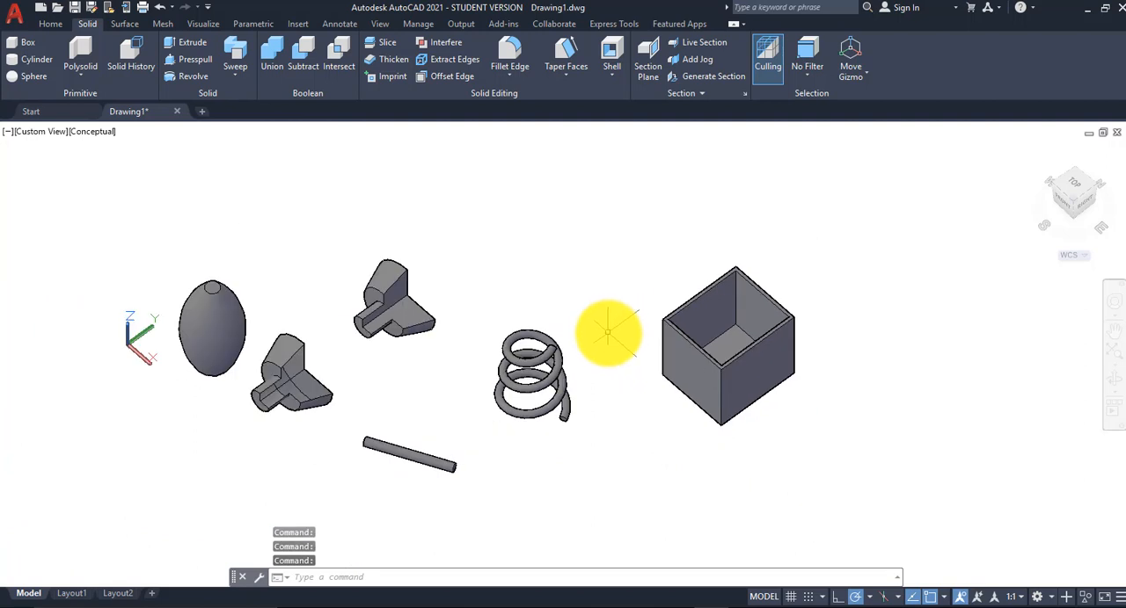
pyautogui.moveTo(593, 311); pyautogui.dragTo(648, 319, button='middle')
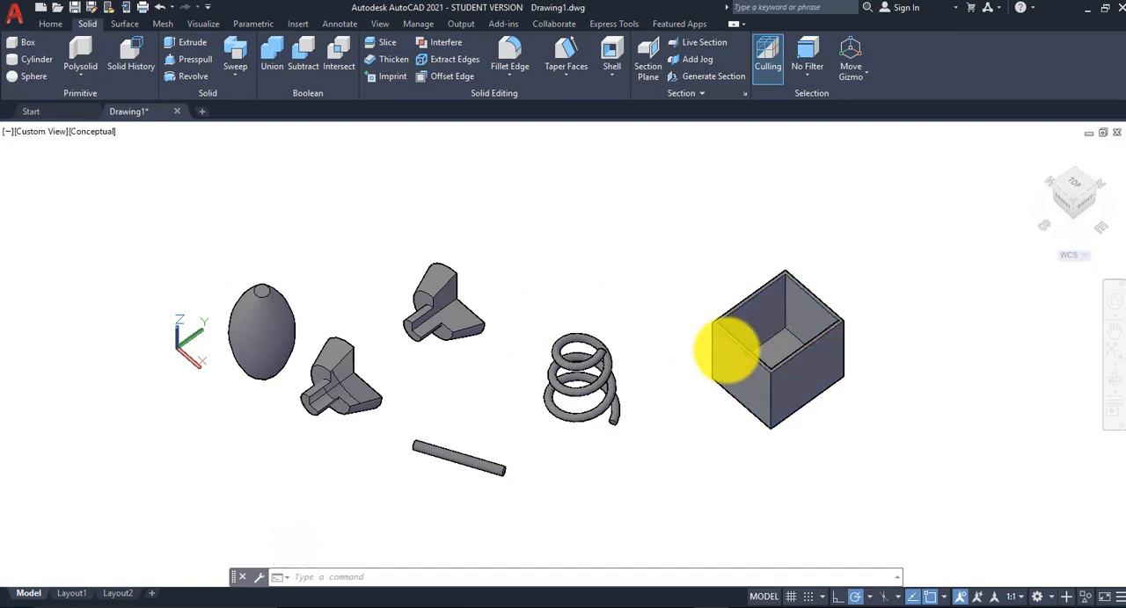
pyautogui.moveTo(626, 327); pyautogui.dragTo(628, 354, button='middle')
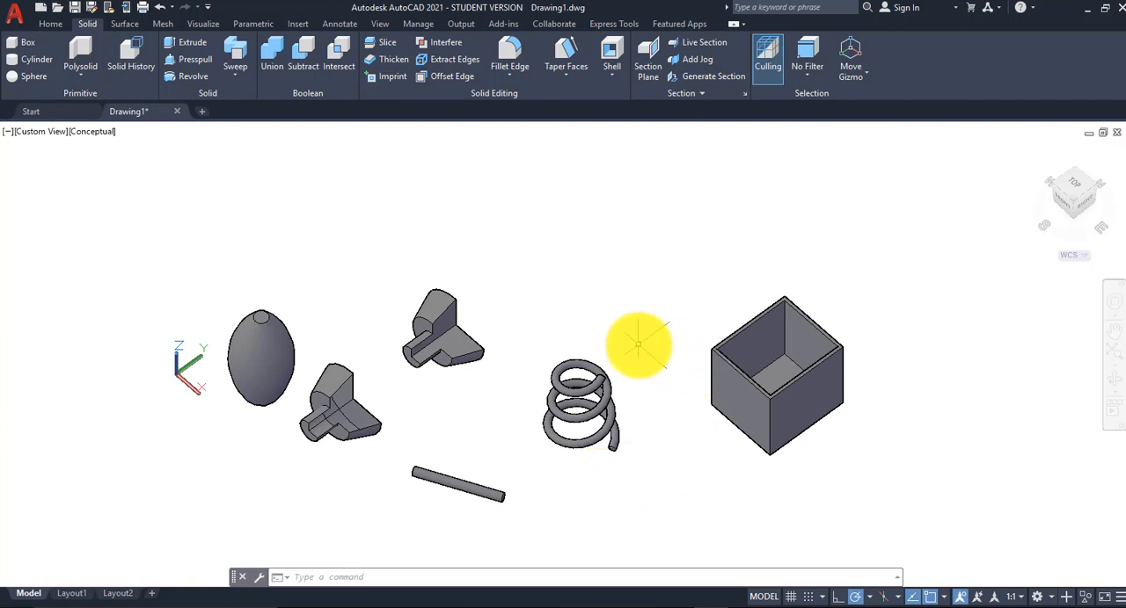
pyautogui.scroll(-3, 638, 345)
pyautogui.moveTo(641, 340); pyautogui.dragTo(590, 395, button='middle')
pyautogui.click(595, 398)
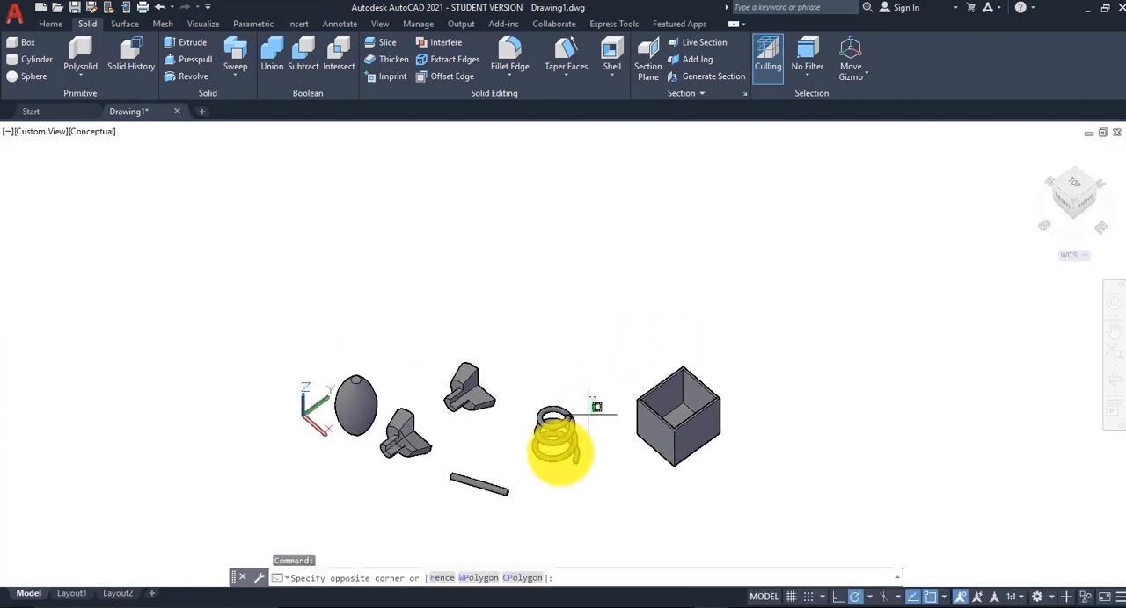
# Step: Move the spring and the thin rod together back away from the other solids, clear of the lofted parts and the box
pyautogui.click(517, 490)
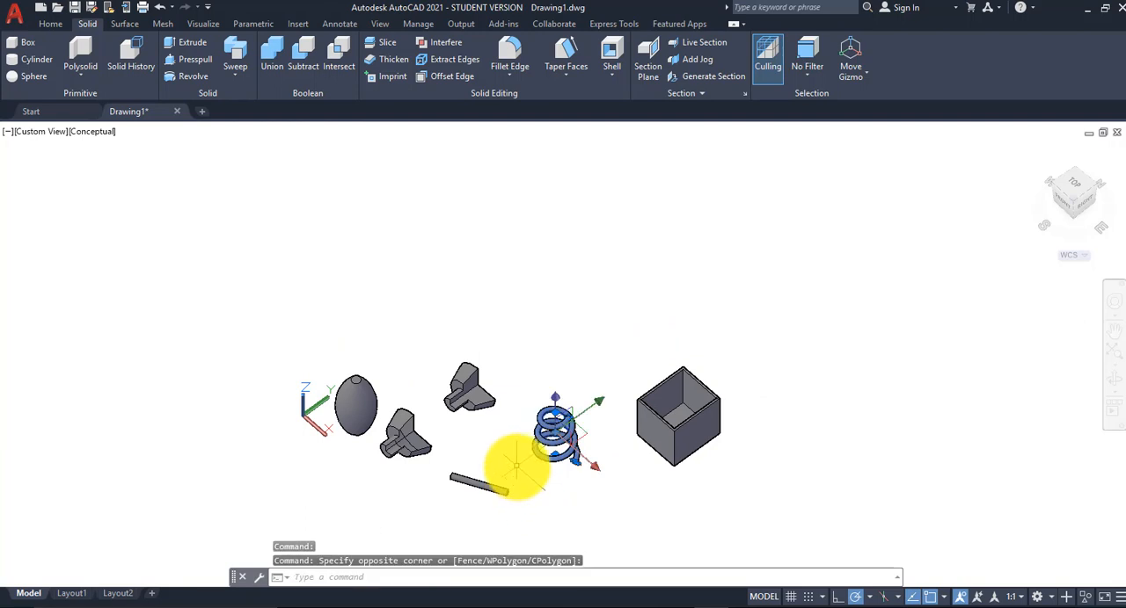
pyautogui.click(517, 466)
pyautogui.click(465, 500)
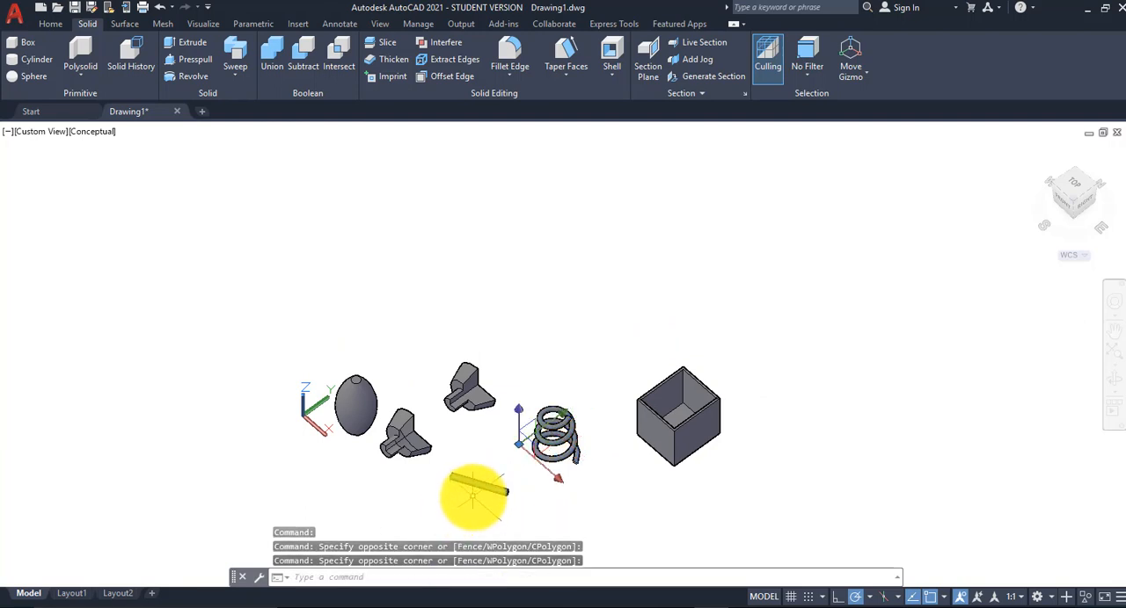
pyautogui.moveTo(475, 493); pyautogui.dragTo(520, 309)
pyautogui.moveTo(519, 309); pyautogui.dragTo(533, 264, button='right')
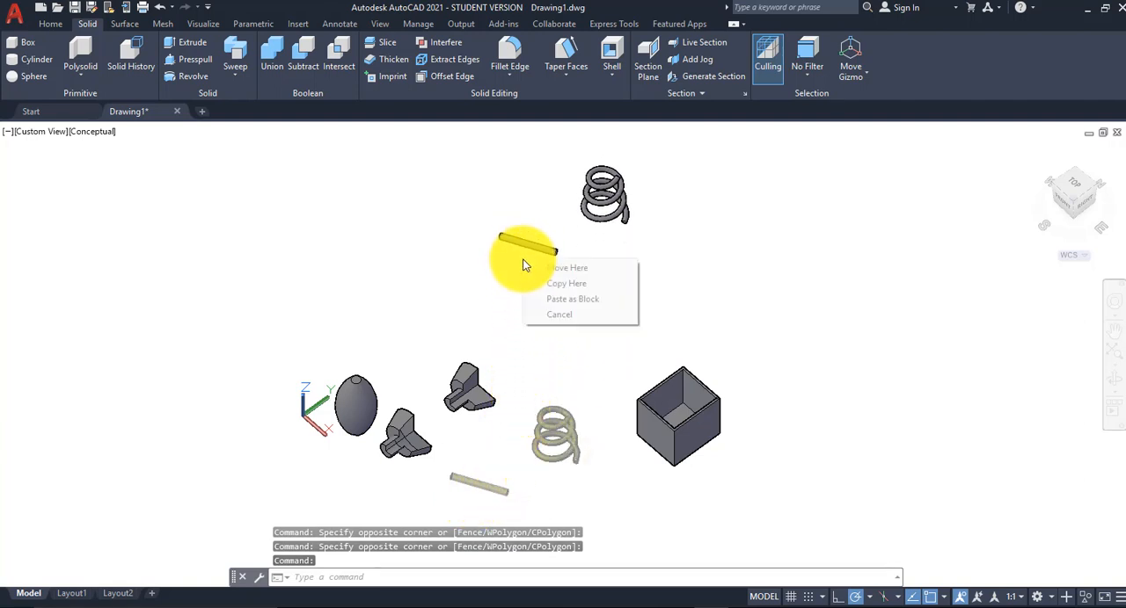
pyautogui.click(595, 267)
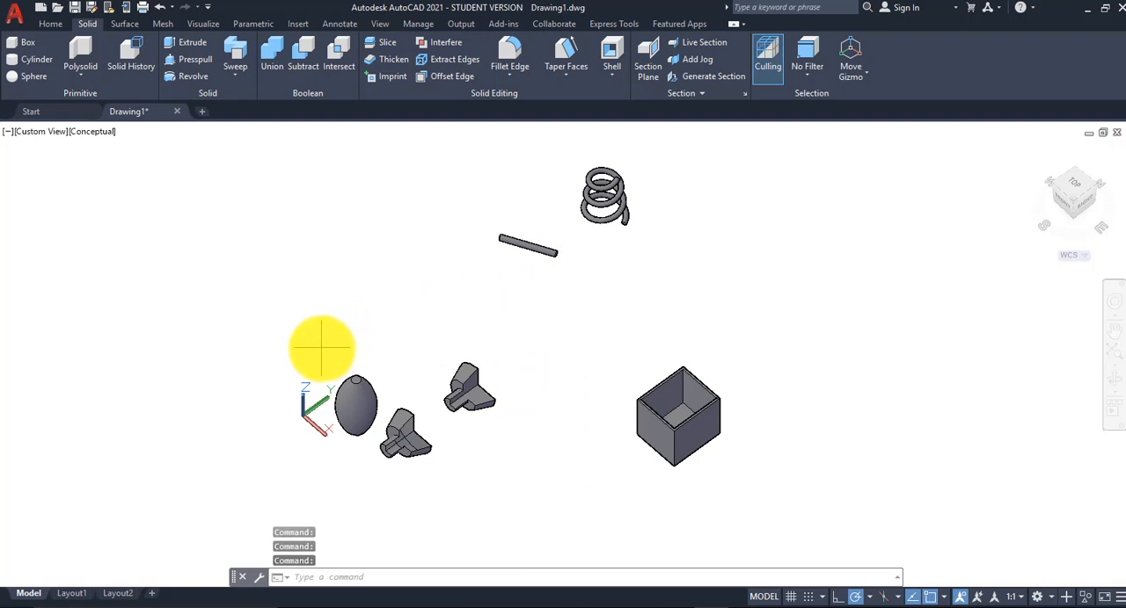
# Step: Move the egg-shaped revolved solid away from the lofted solids, to about the same row as the relocated spring
pyautogui.click(321, 348)
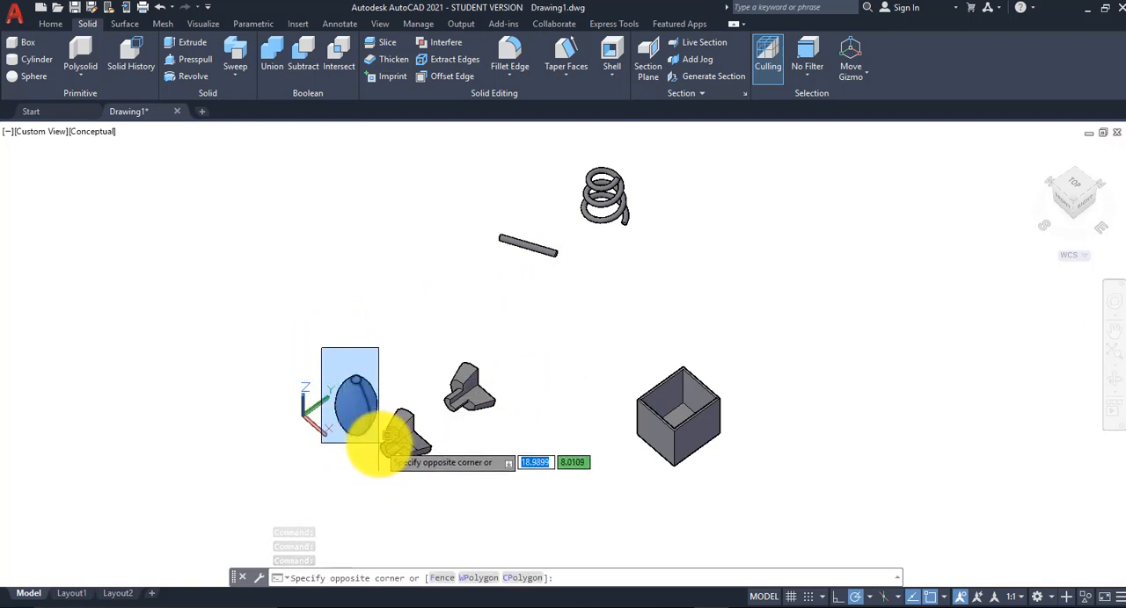
pyautogui.click(379, 443)
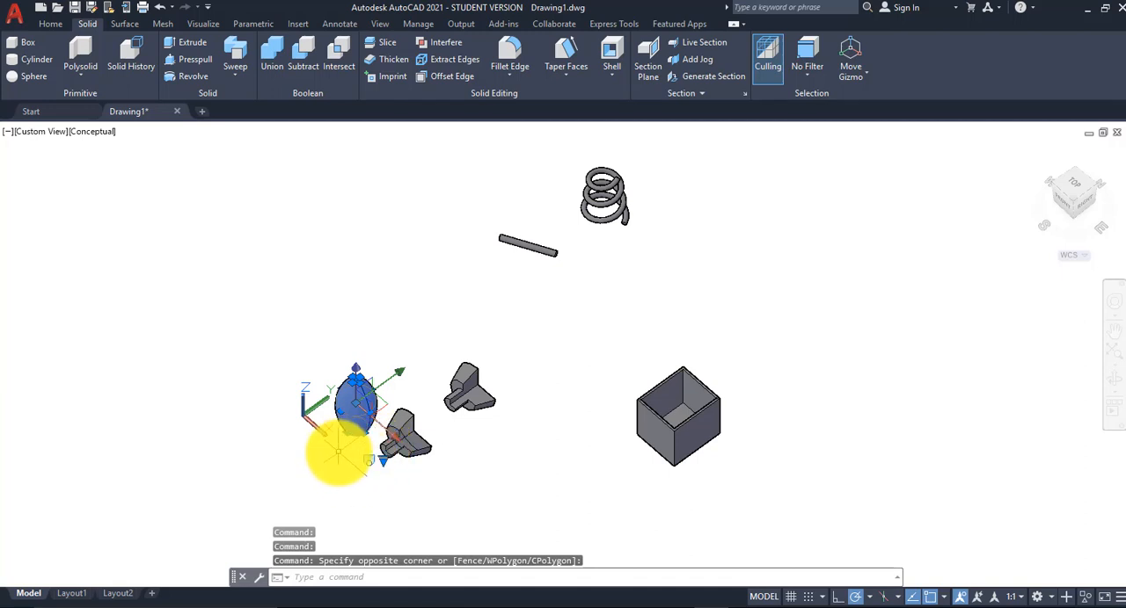
pyautogui.moveTo(339, 447); pyautogui.dragTo(260, 290)
pyautogui.moveTo(259, 290); pyautogui.dragTo(264, 255, button='right')
pyautogui.click(337, 265)
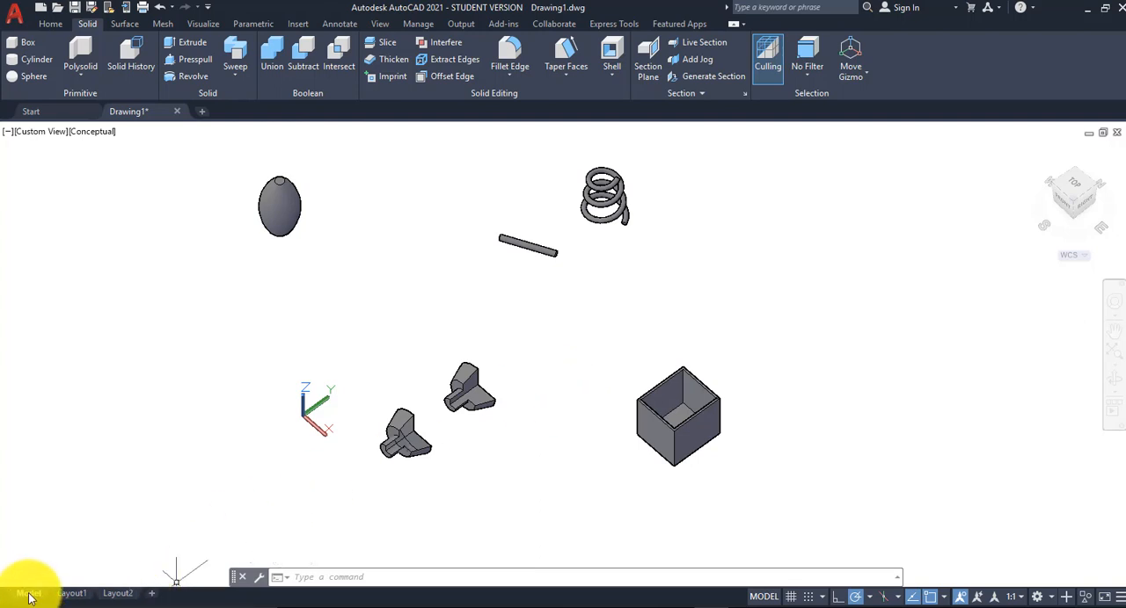
pyautogui.click(427, 257)
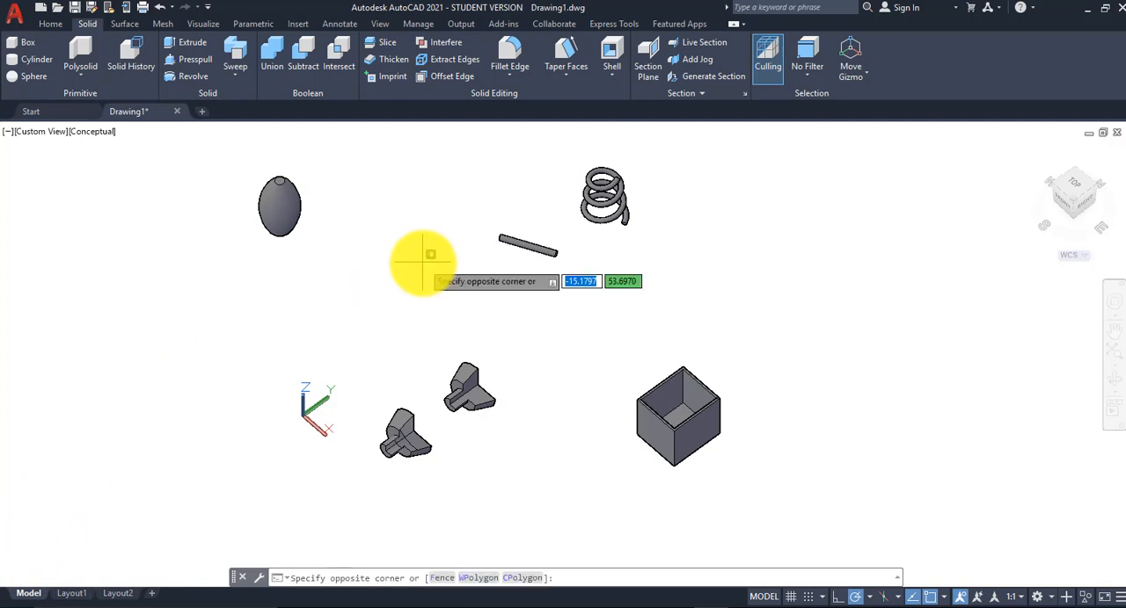
pyautogui.click(379, 294)
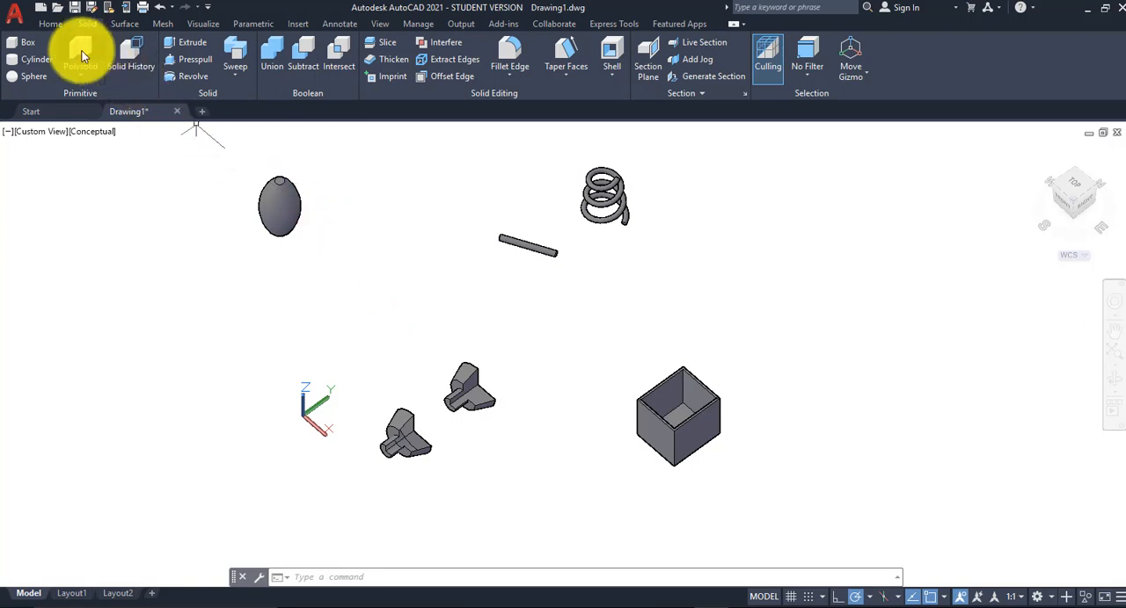
# Step: Create a new layer named viewport
pyautogui.click(50, 24)
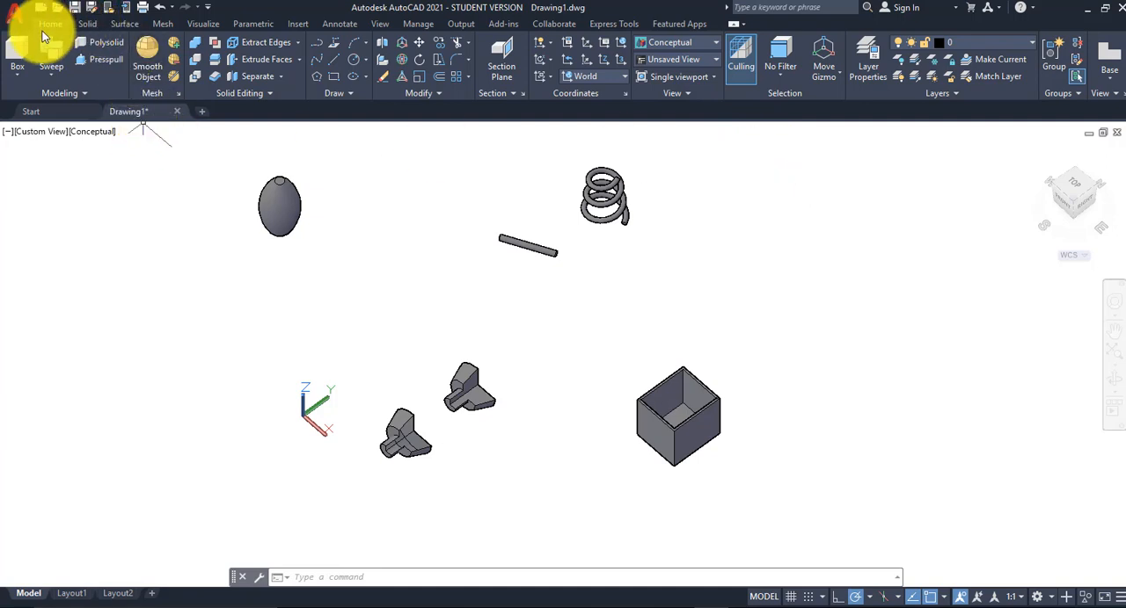
pyautogui.click(869, 59)
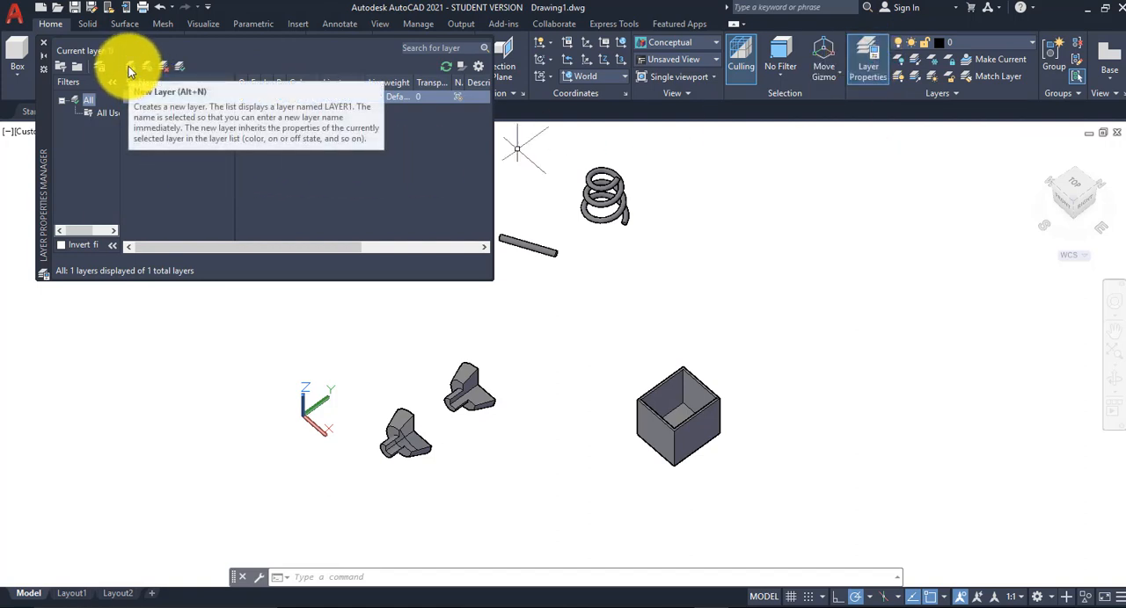
pyautogui.click(130, 66)
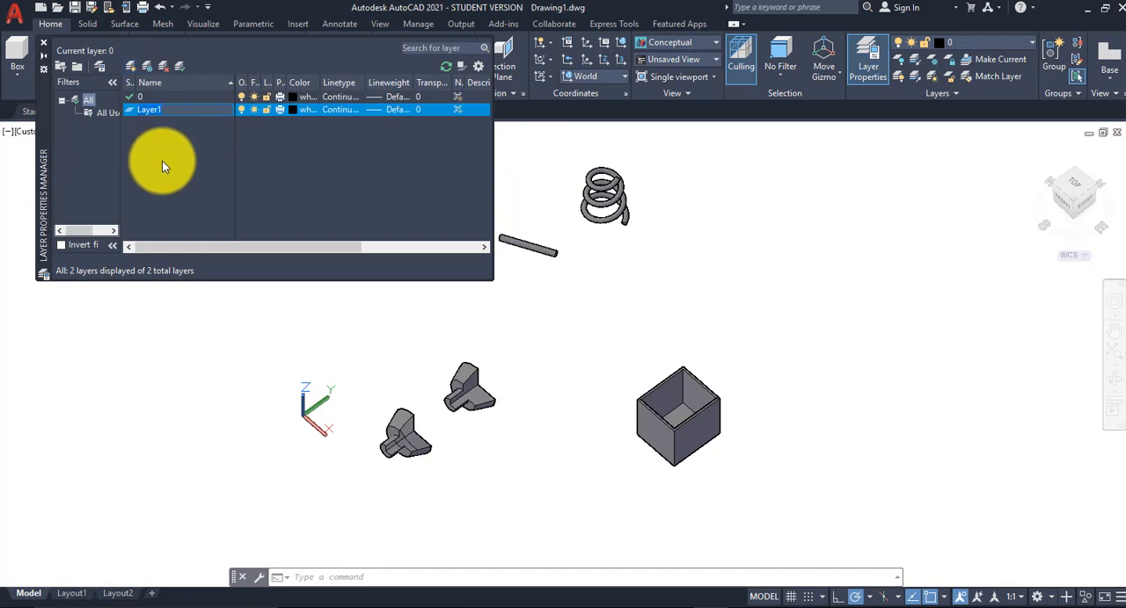
pyautogui.write('vie')
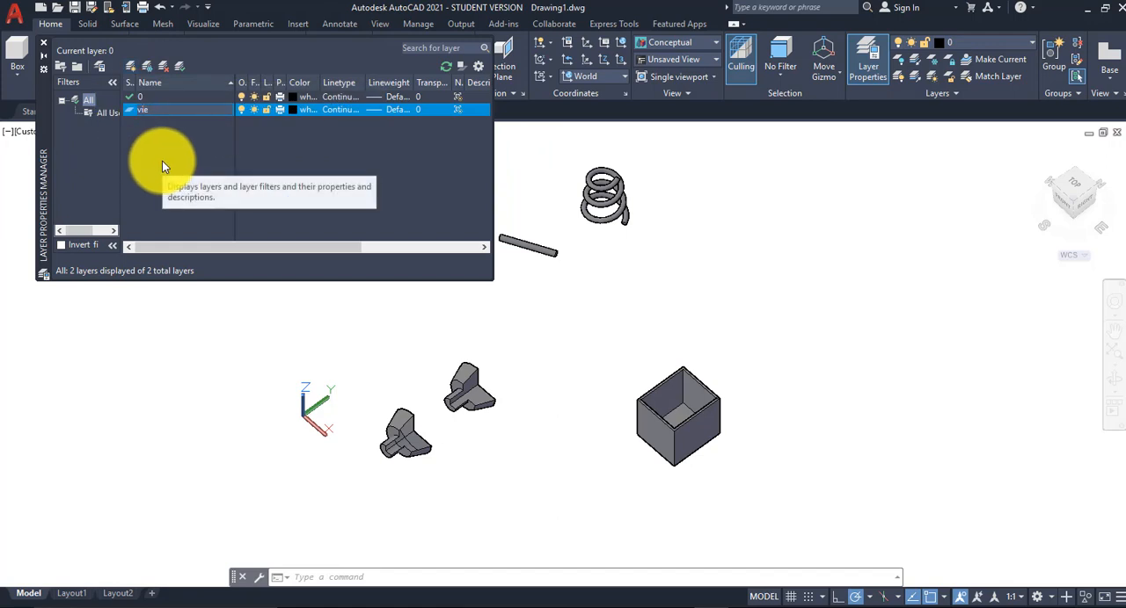
pyautogui.write('wport')
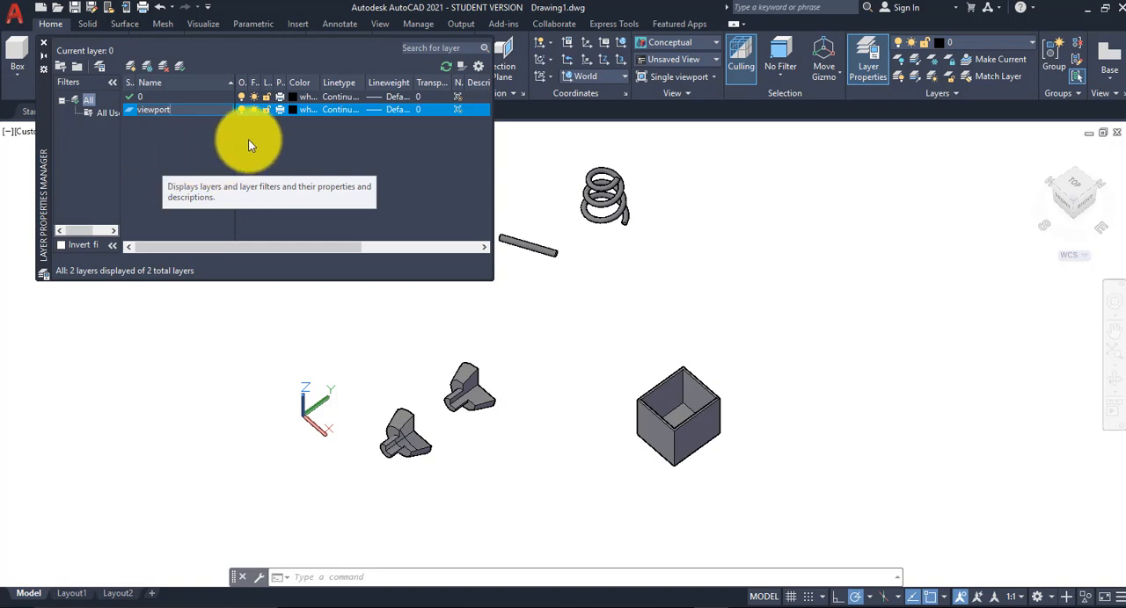
pyautogui.press('Return')
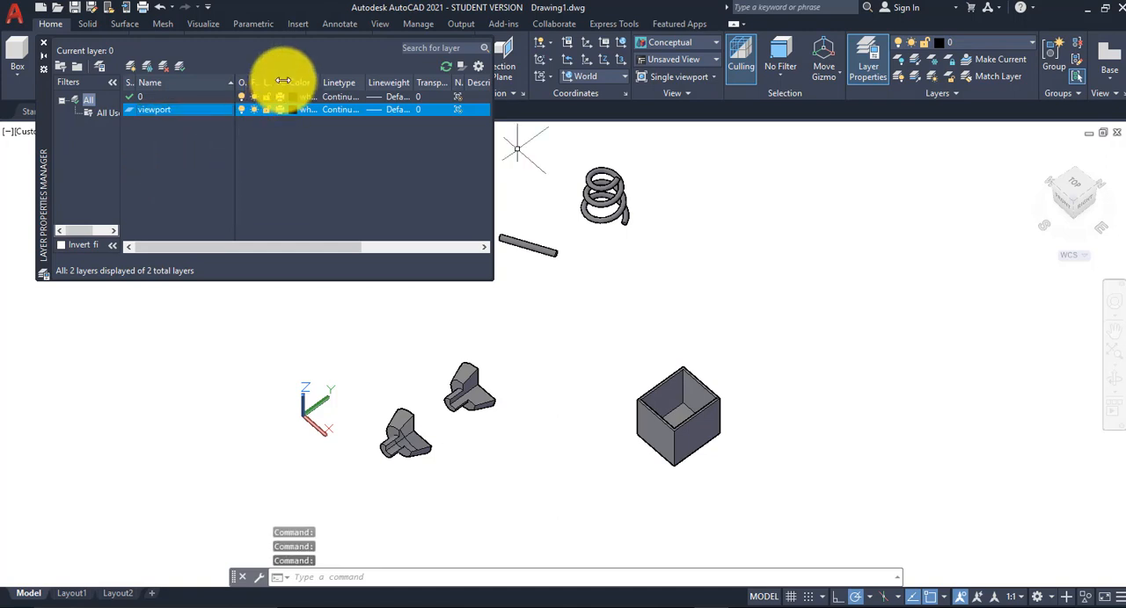
# Step: Make the viewport layer non-plotting with color 200 and set it as the current layer
pyautogui.moveTo(286, 81); pyautogui.dragTo(293, 85)
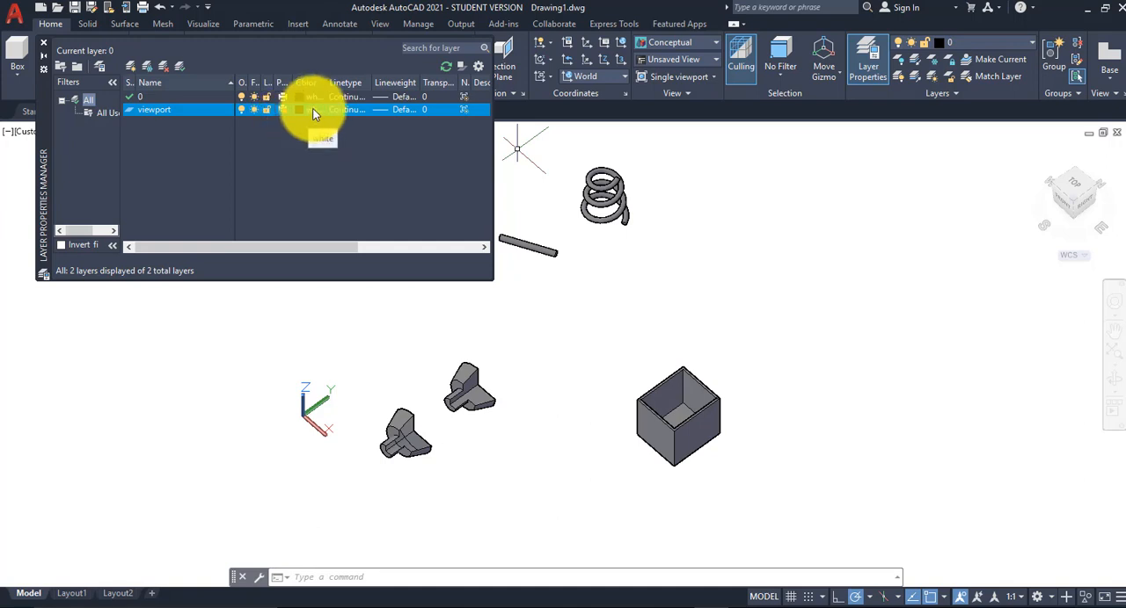
pyautogui.click(314, 110)
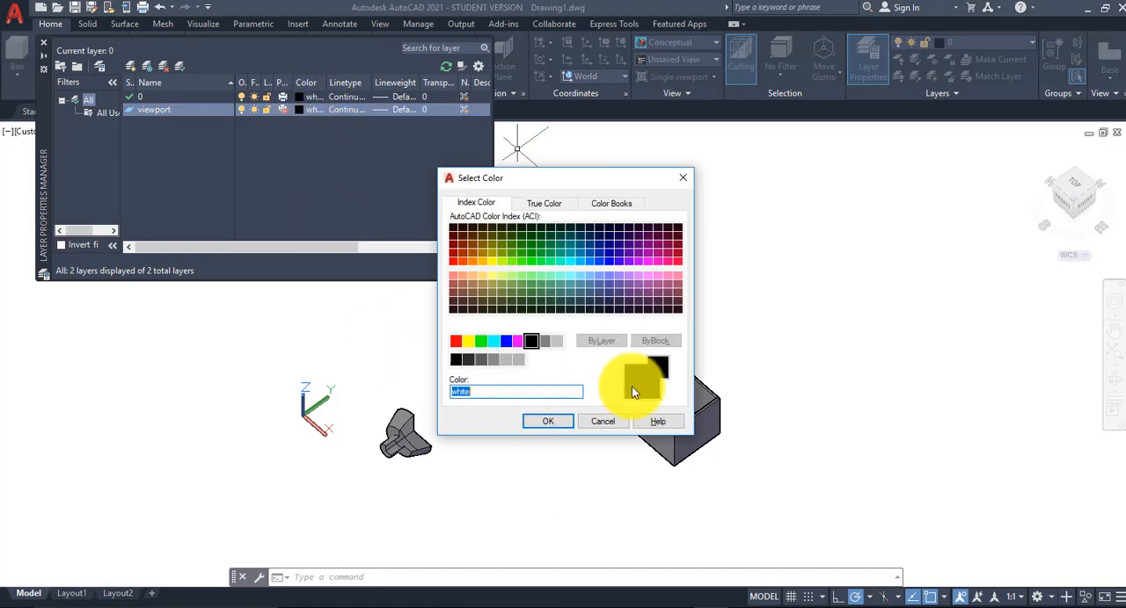
pyautogui.click(637, 260)
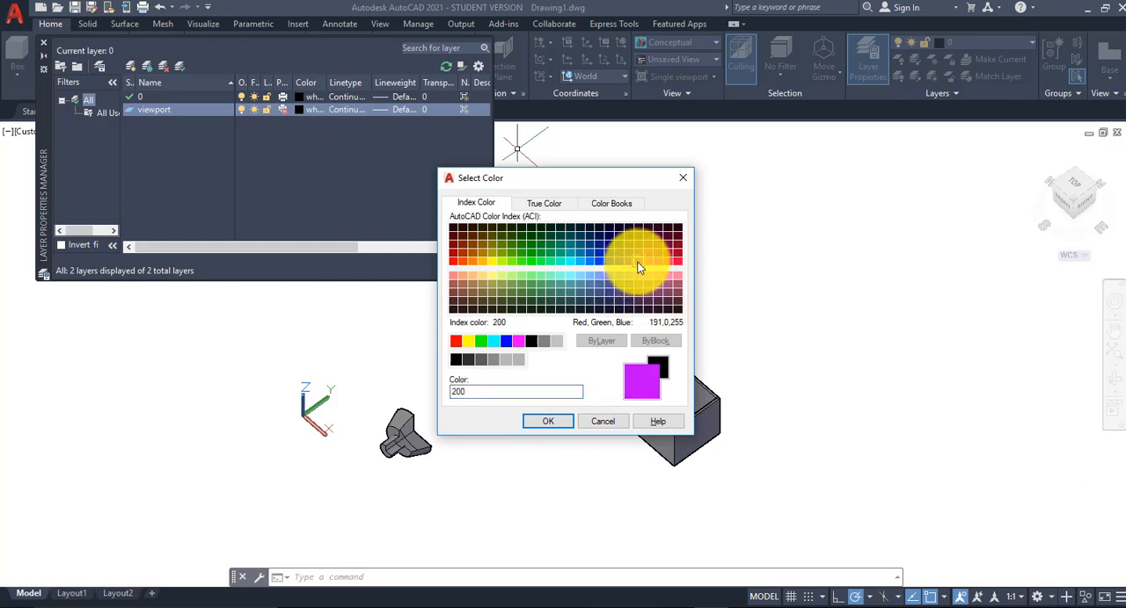
pyautogui.click(559, 422)
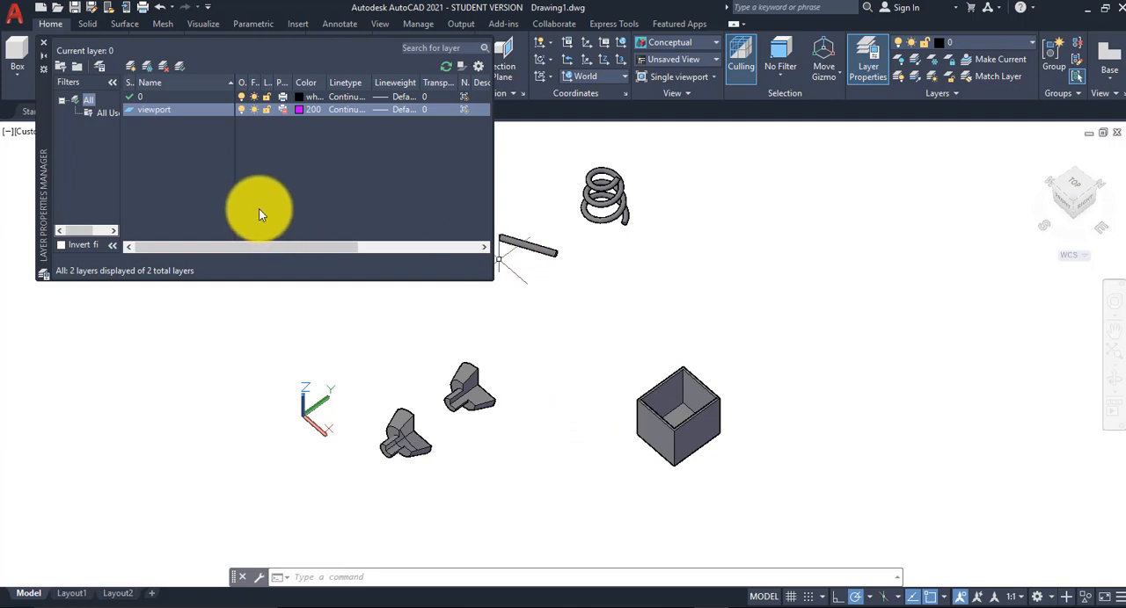
pyautogui.doubleClick(127, 111)
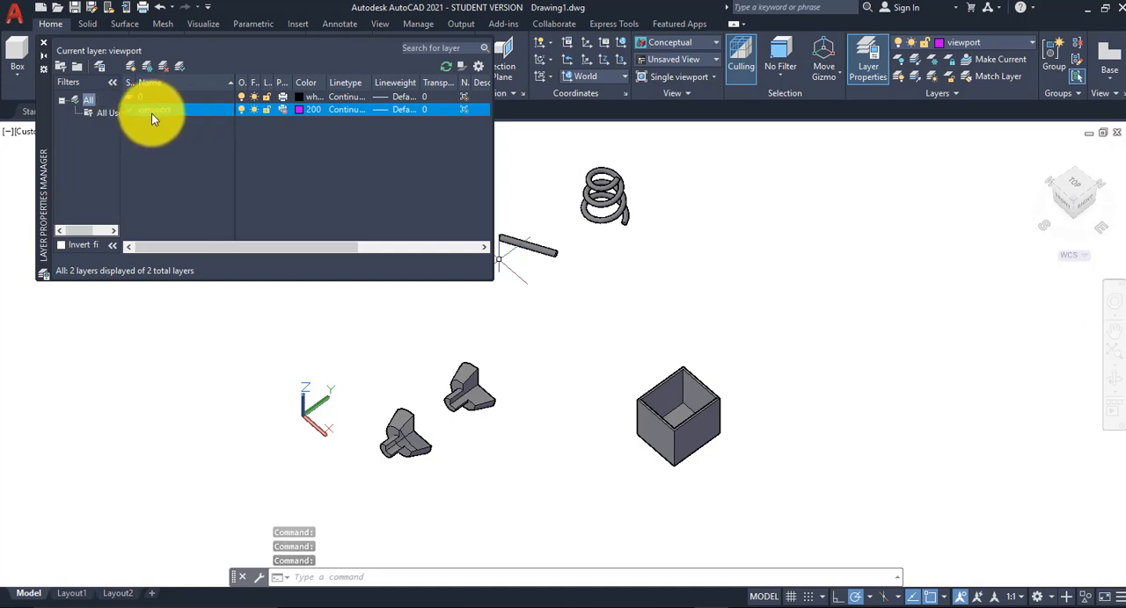
pyautogui.click(43, 43)
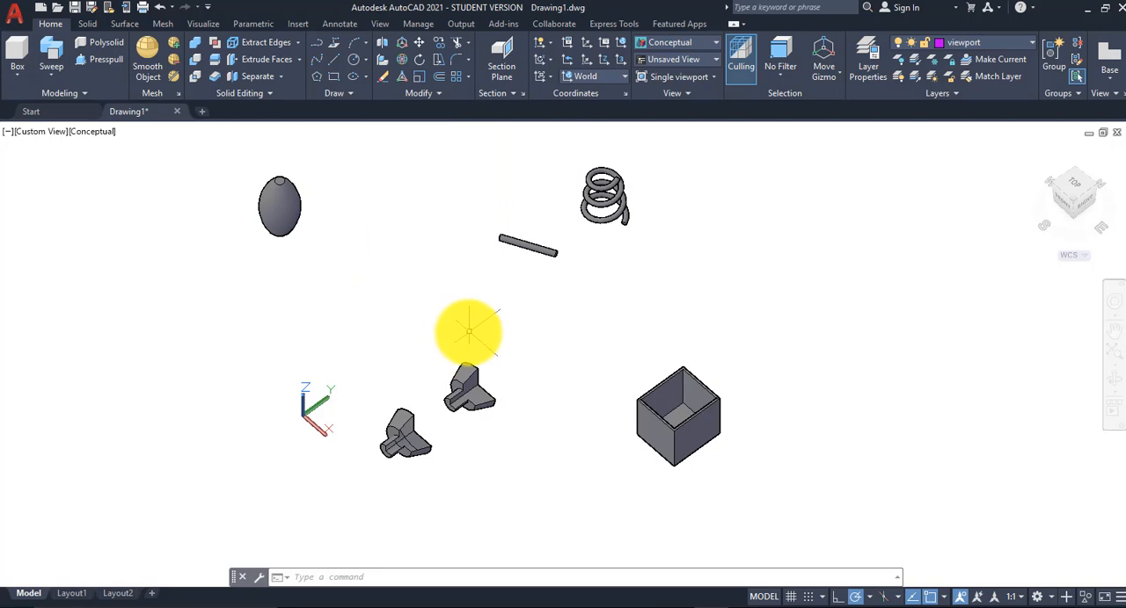
# Step: Switch to Layout1 and delete its existing viewport
pyautogui.moveTo(78, 596)
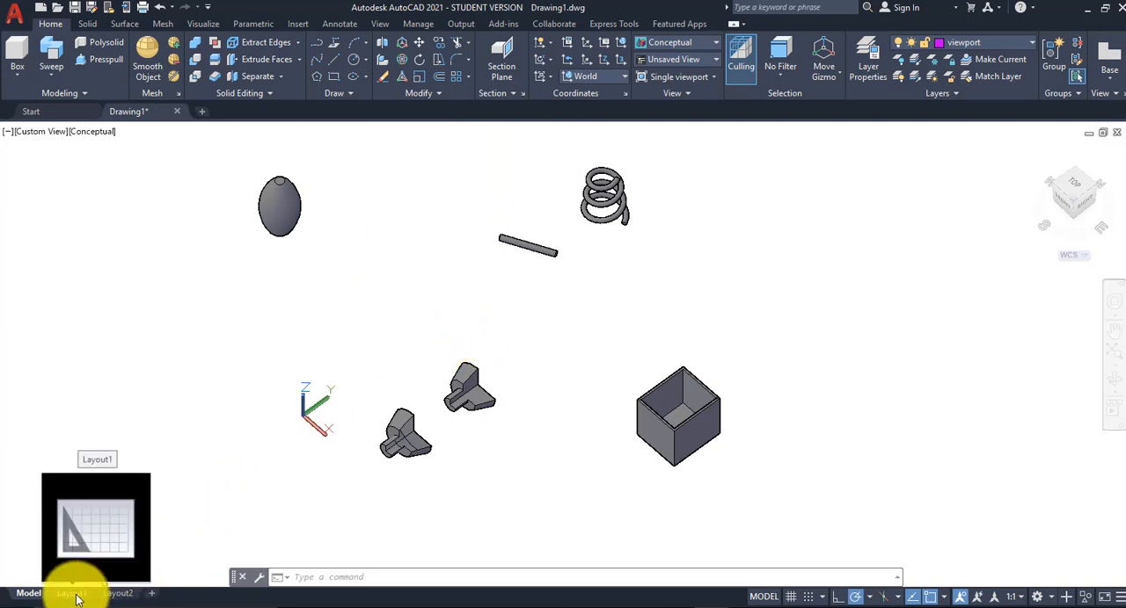
pyautogui.click(77, 595)
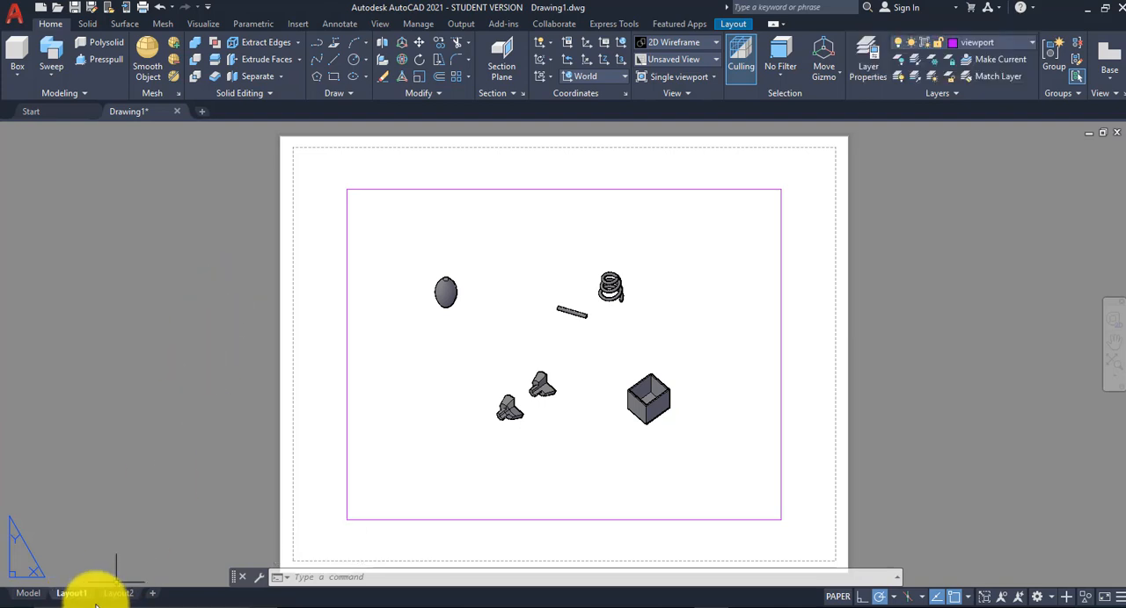
pyautogui.moveTo(424, 189)
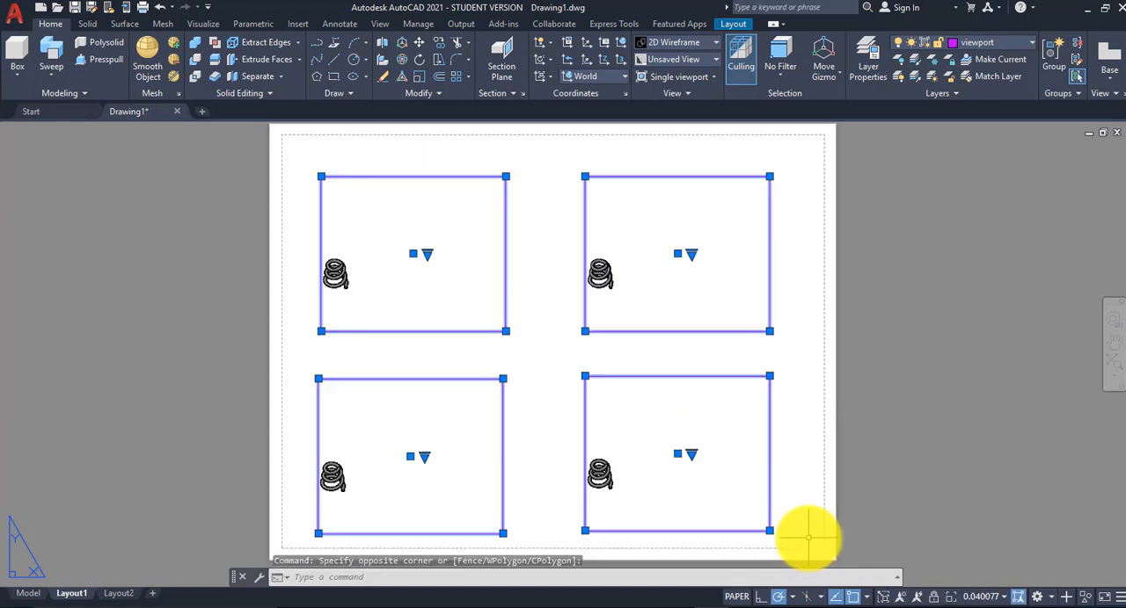
pyautogui.press('Delete')
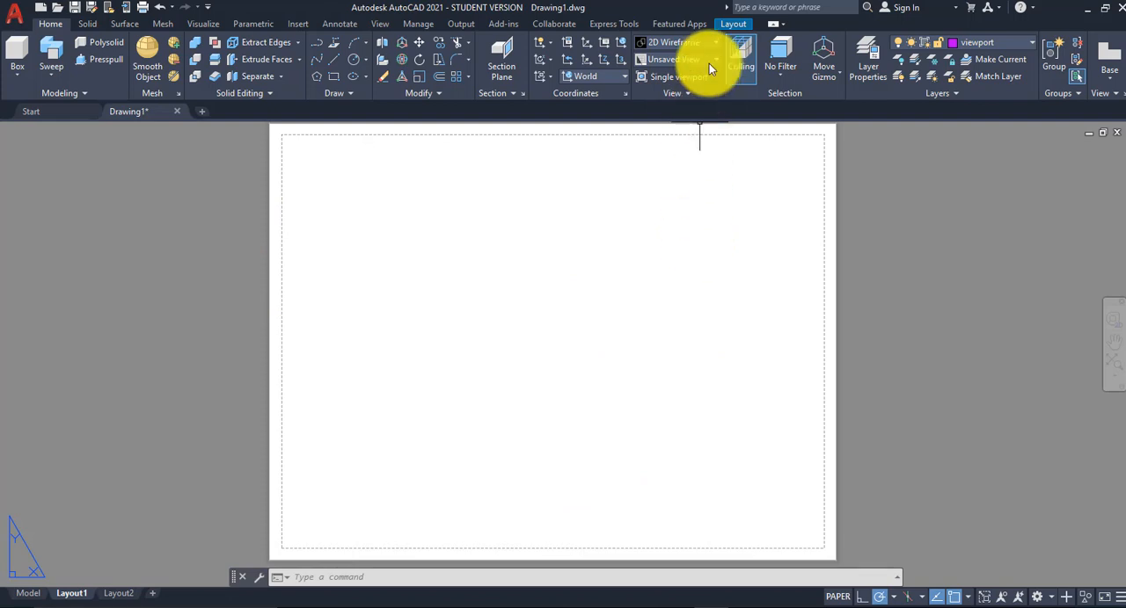
# Step: Add a rectangular layout viewport in the upper-right quarter of the sheet
pyautogui.click(735, 24)
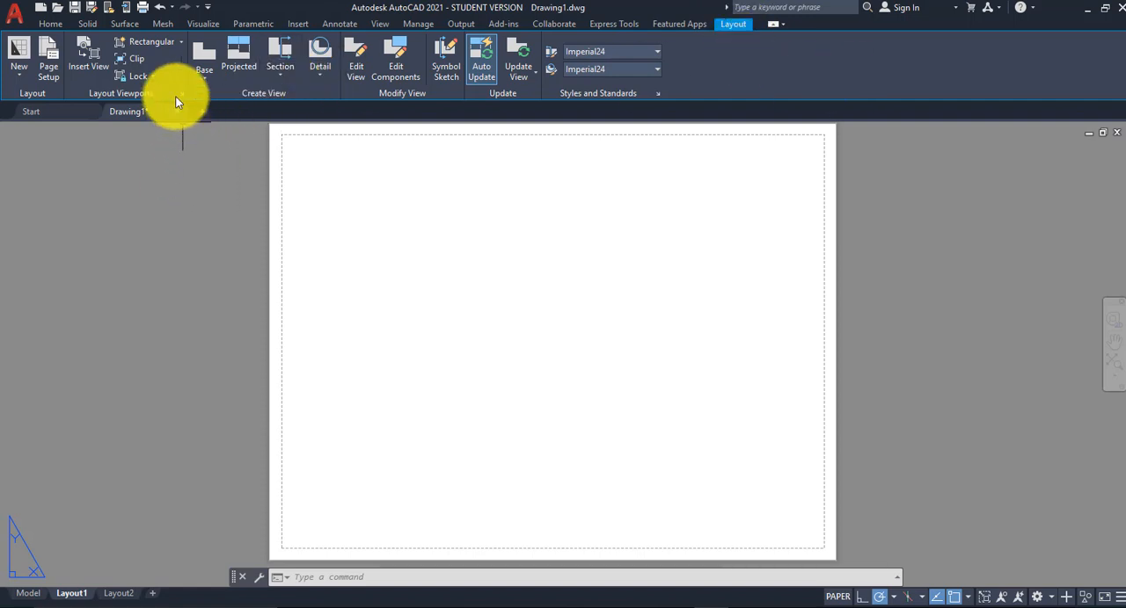
pyautogui.click(182, 42)
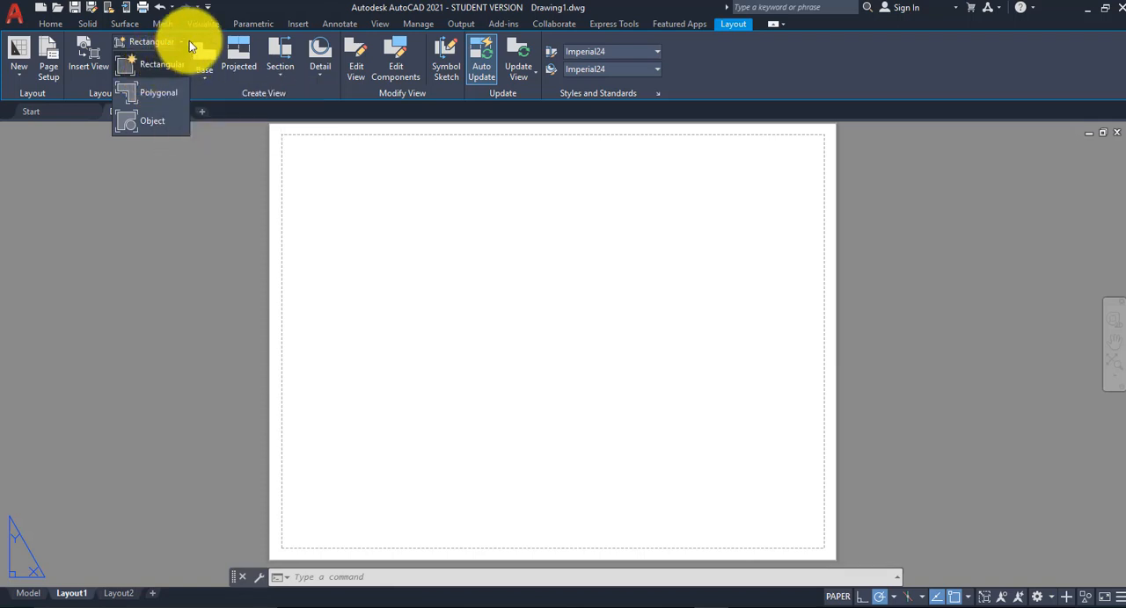
pyautogui.click(182, 39)
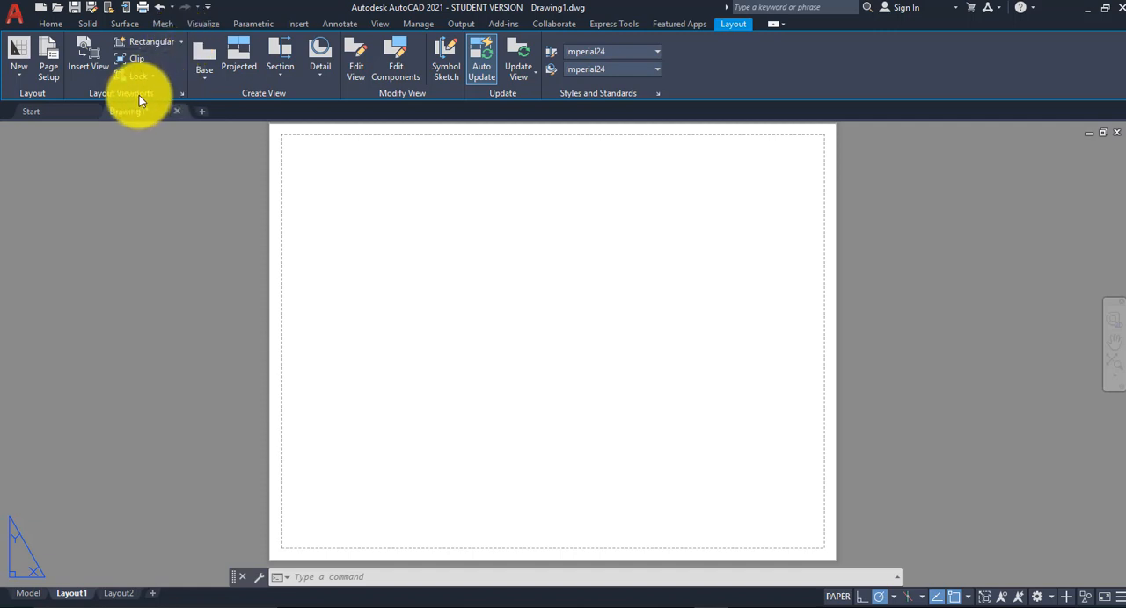
pyautogui.click(149, 43)
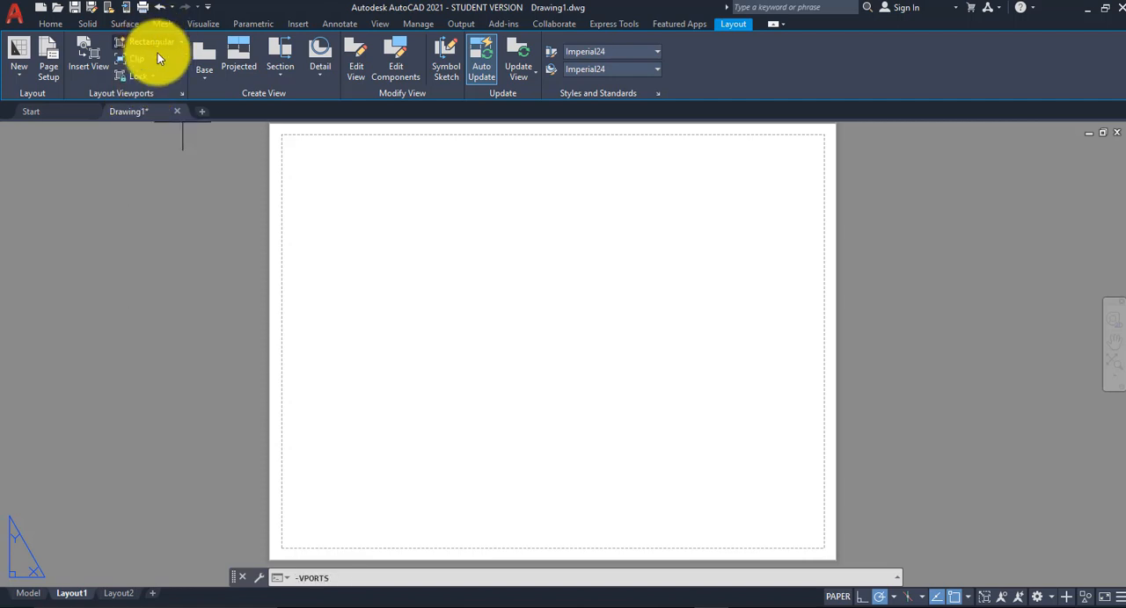
pyautogui.click(811, 148)
pyautogui.click(593, 337)
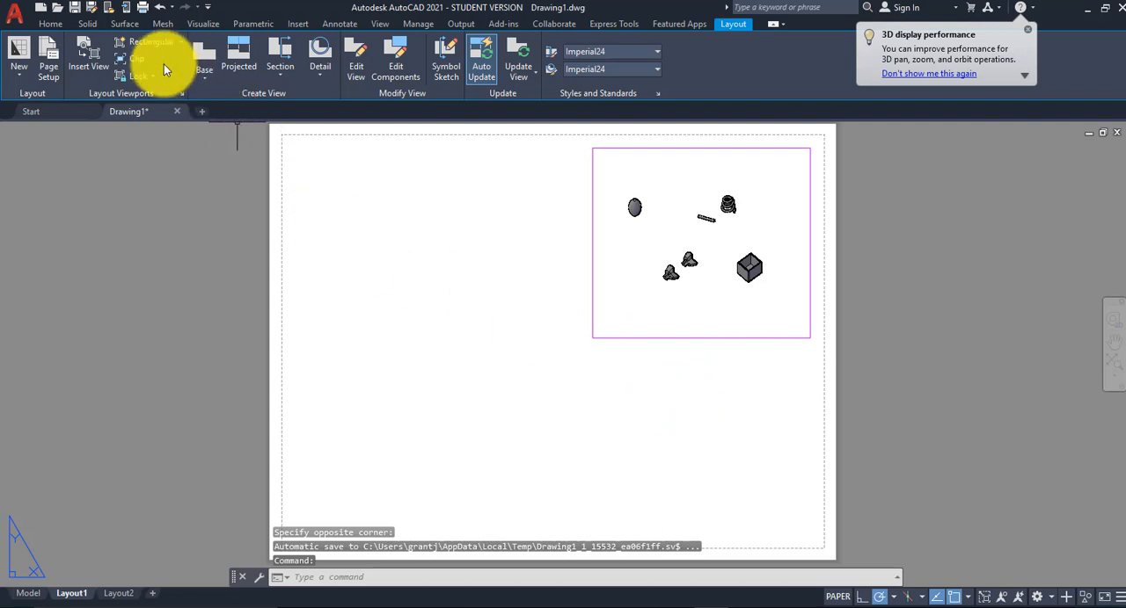
# Step: Add two more rectangular viewports, one in the sheet's upper-left quarter and one in its lower-right quarter
pyautogui.click(149, 42)
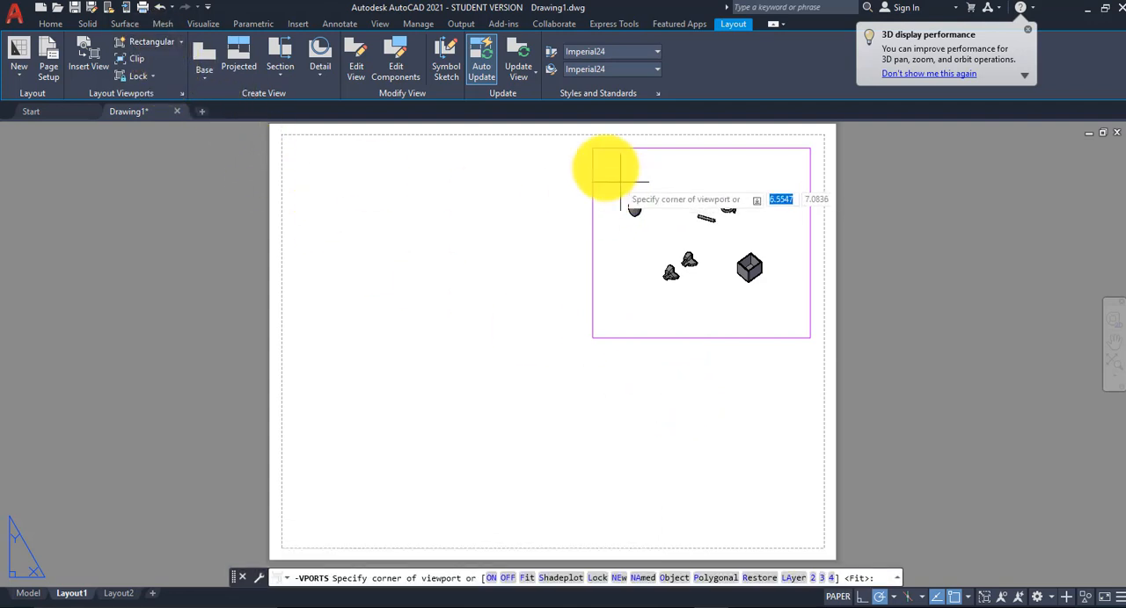
pyautogui.click(550, 150)
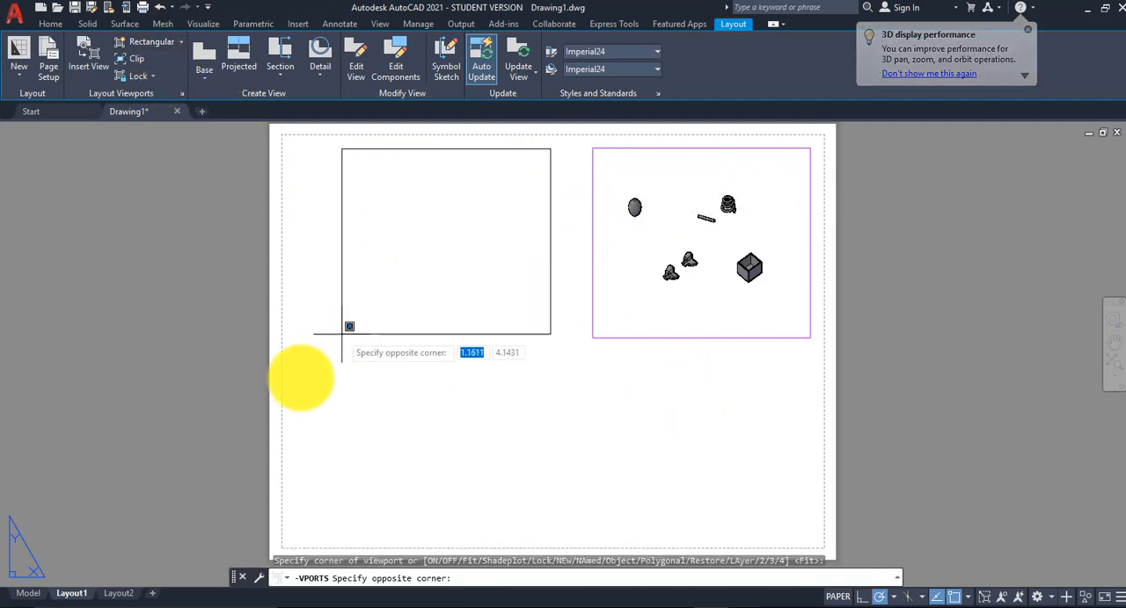
pyautogui.click(311, 343)
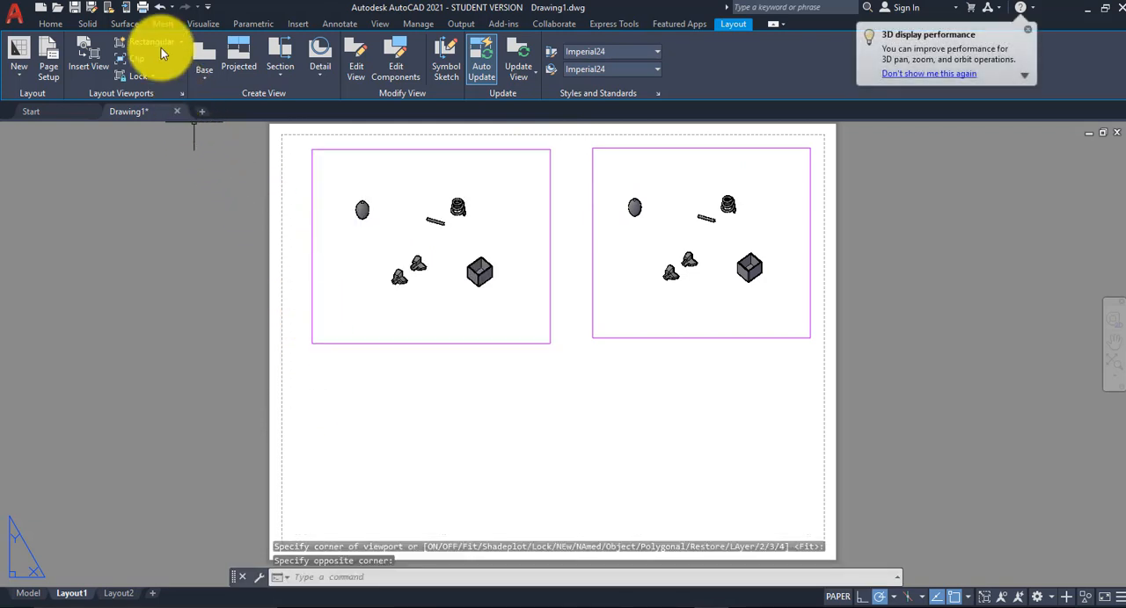
pyautogui.click(157, 44)
pyautogui.click(811, 353)
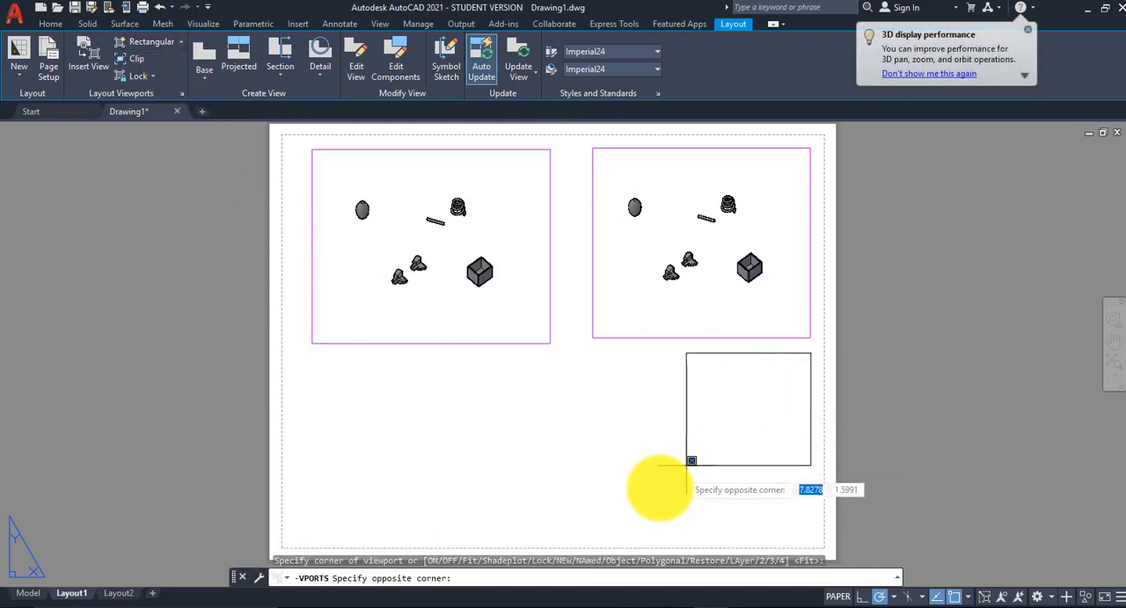
pyautogui.click(591, 538)
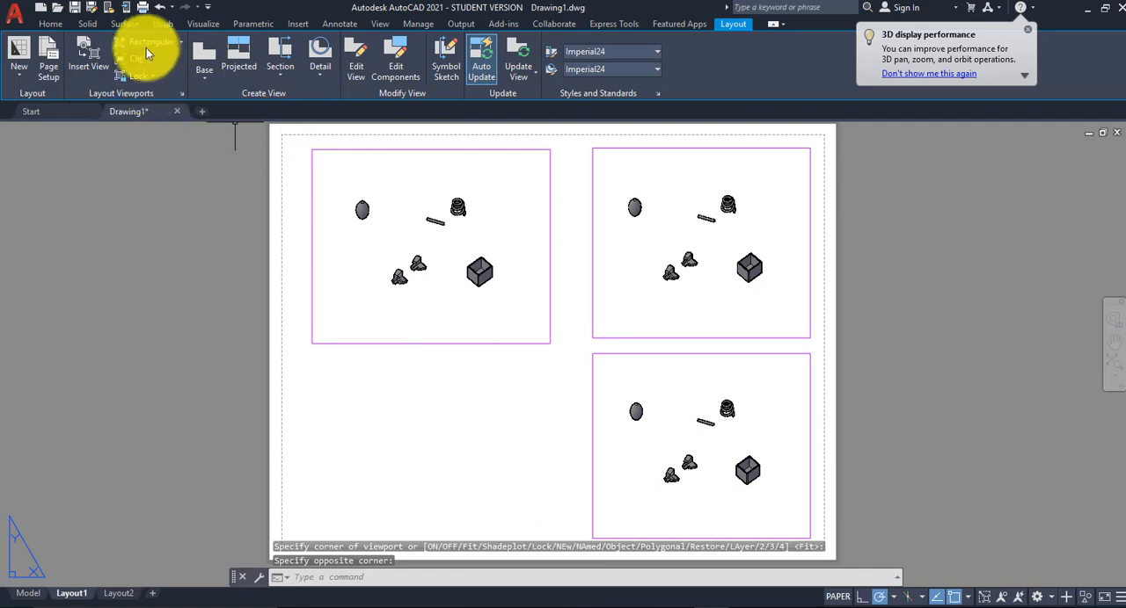
# Step: Add a fourth rectangular layout viewport in the sheet's lower-left quarter
pyautogui.click(147, 53)
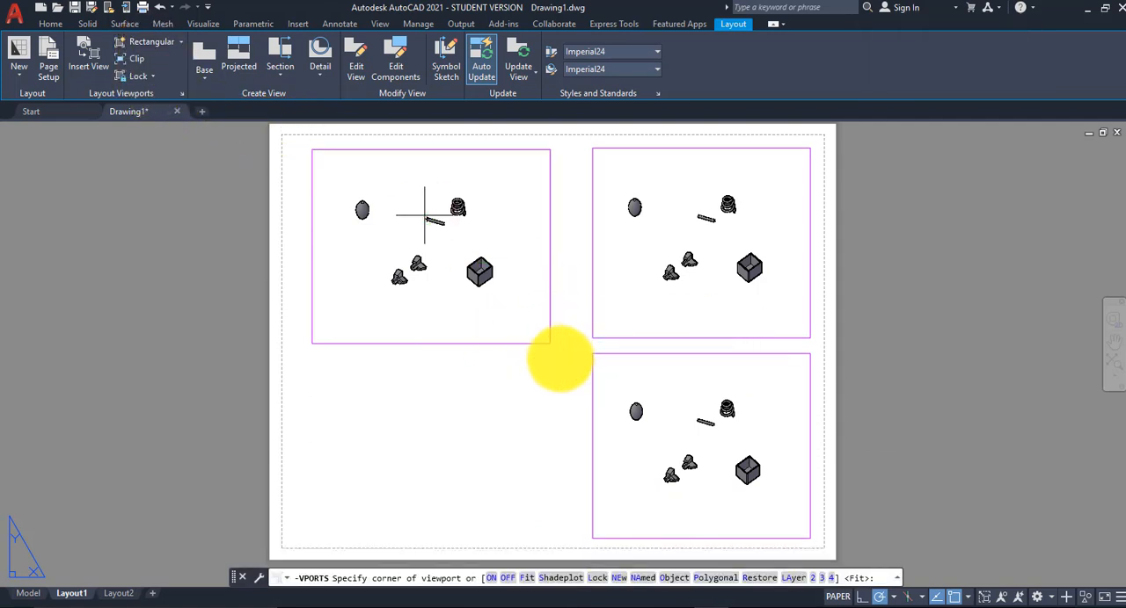
pyautogui.click(561, 358)
pyautogui.click(298, 538)
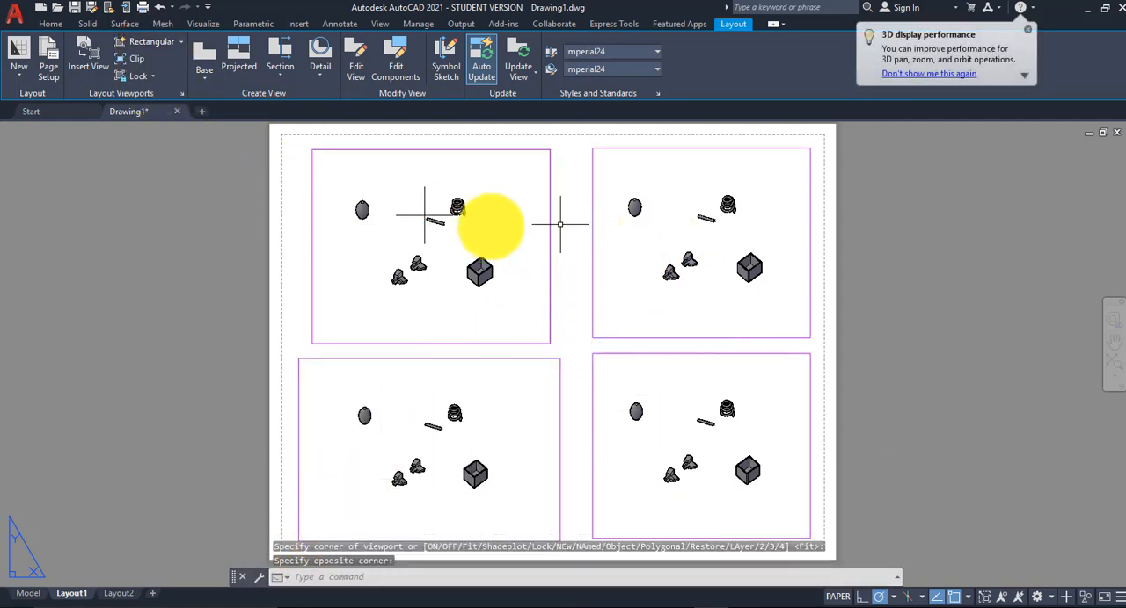
# Step: Activate the upper-left viewport, enlarge and center the lofted solid in it, and orbit it to a more side-on view
pyautogui.doubleClick(422, 220)
pyautogui.scroll(5, 374, 206)
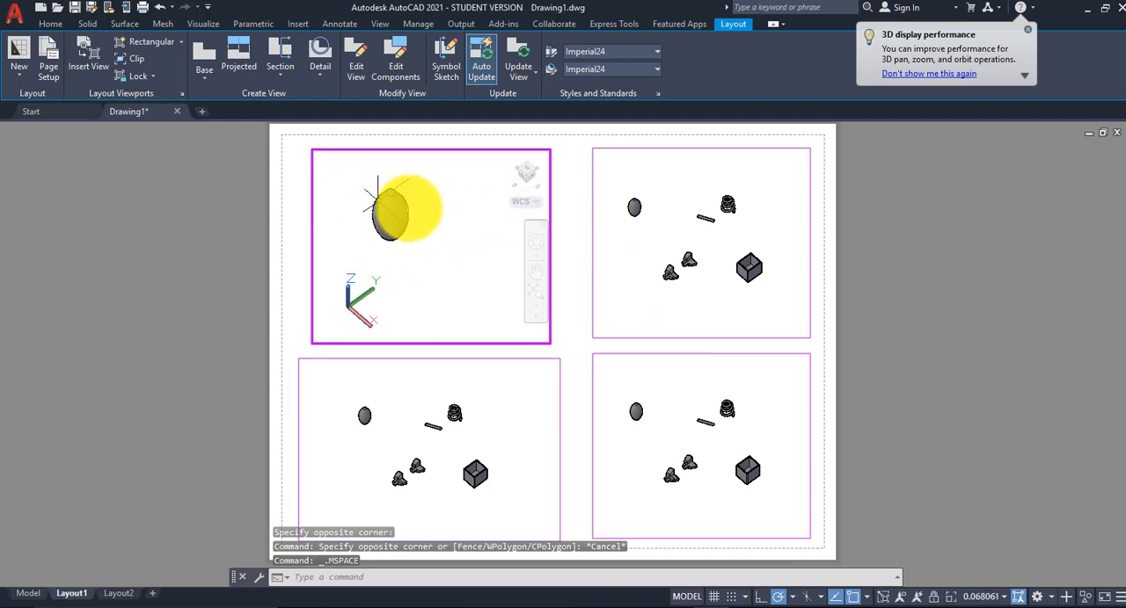
pyautogui.scroll(5, 407, 208)
pyautogui.scroll(2, 385, 211)
pyautogui.scroll(-3, 396, 217)
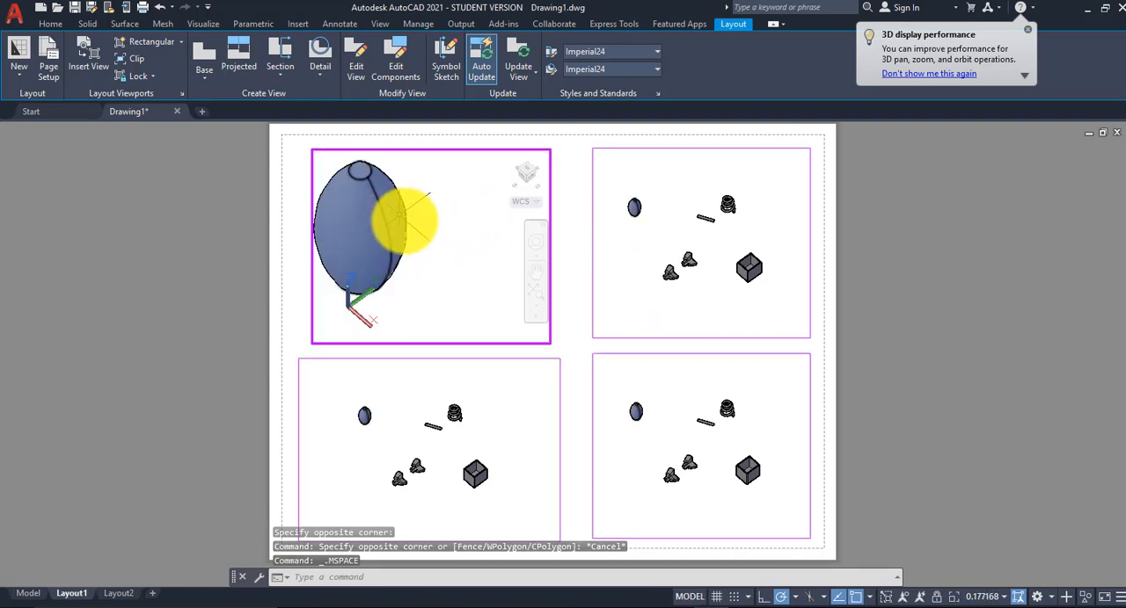
pyautogui.keyDown('shift'); pyautogui.moveTo(405, 219); pyautogui.dragTo(489, 240, button='middle'); pyautogui.keyUp('shift')
pyautogui.scroll(2, 492, 246)
pyautogui.scroll(-2, 498, 245)
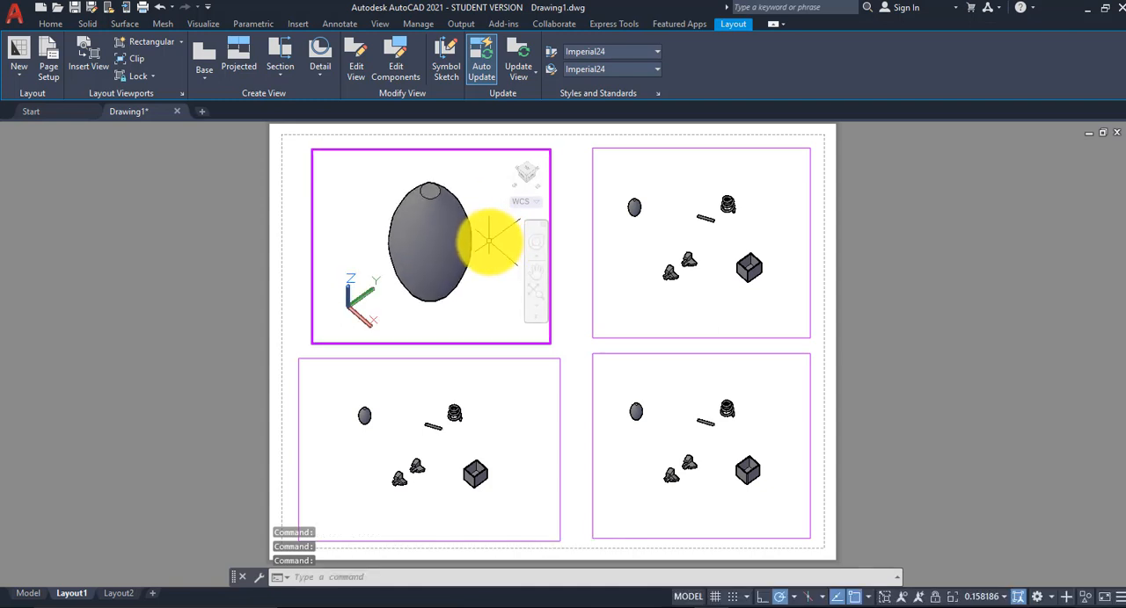
pyautogui.moveTo(477, 254)
pyautogui.keyDown('shift'); pyautogui.mouseDown(button='middle')
pyautogui.moveTo(481, 237)
pyautogui.moveTo(460, 245)
pyautogui.mouseUp(button='middle'); pyautogui.keyUp('shift')
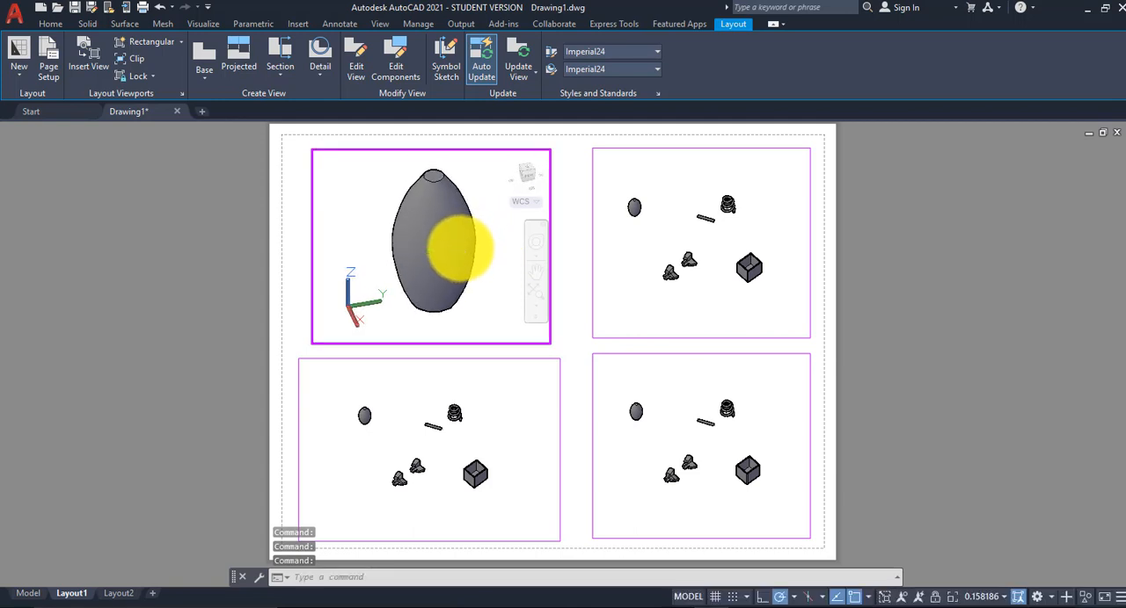
# Step: Enlarge and center the swept coil and rod within the upper-right viewport
pyautogui.click(673, 204)
pyautogui.scroll(8, 734, 225)
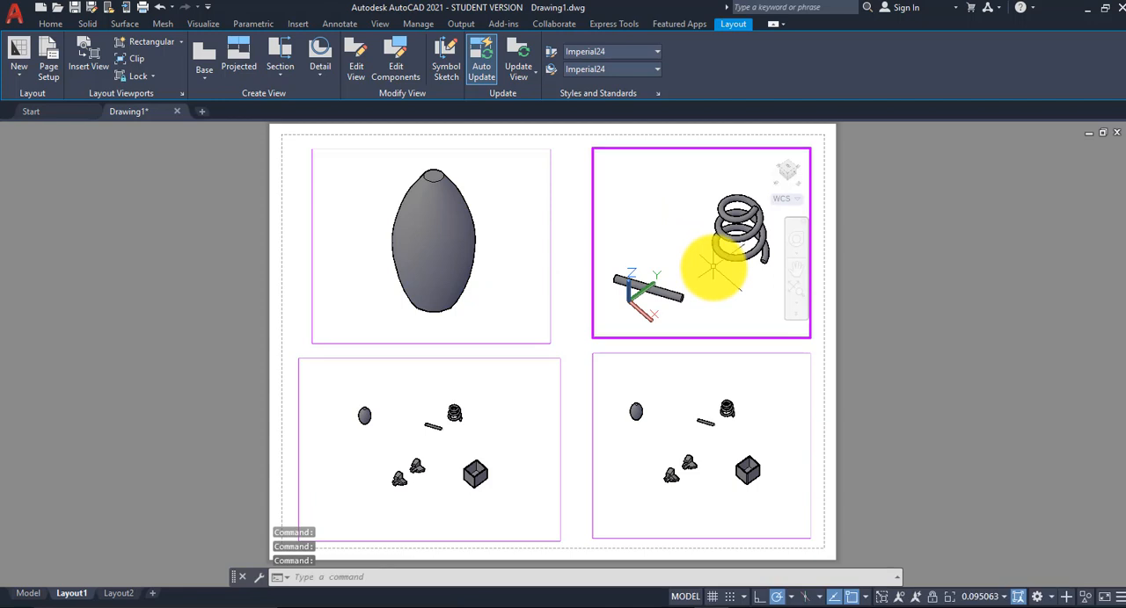
pyautogui.keyDown('shift'); pyautogui.moveTo(713, 267); pyautogui.dragTo(724, 251, button='middle'); pyautogui.keyUp('shift')
# Step: Frame the two revolved solids so that they fill the lower-left viewport
pyautogui.click(480, 419)
pyautogui.scroll(2, 384, 499)
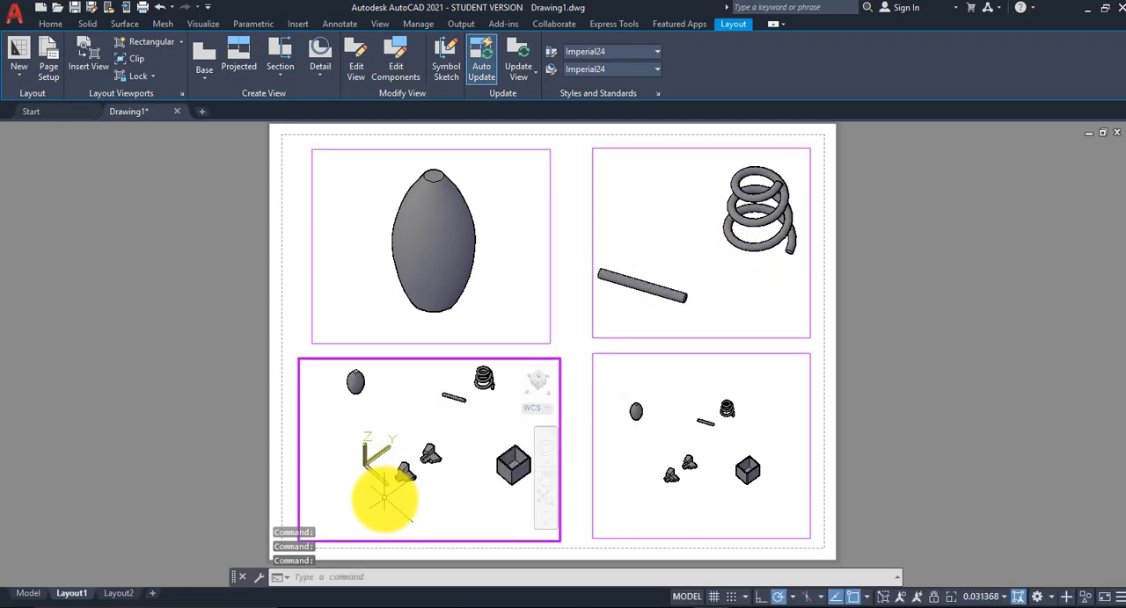
pyautogui.scroll(3, 385, 499)
pyautogui.moveTo(502, 416); pyautogui.dragTo(445, 467, button='middle')
pyautogui.scroll(1, 430, 470)
# Step: Frame the shelled box in the lower-right viewport and return to paper space
pyautogui.click(669, 420)
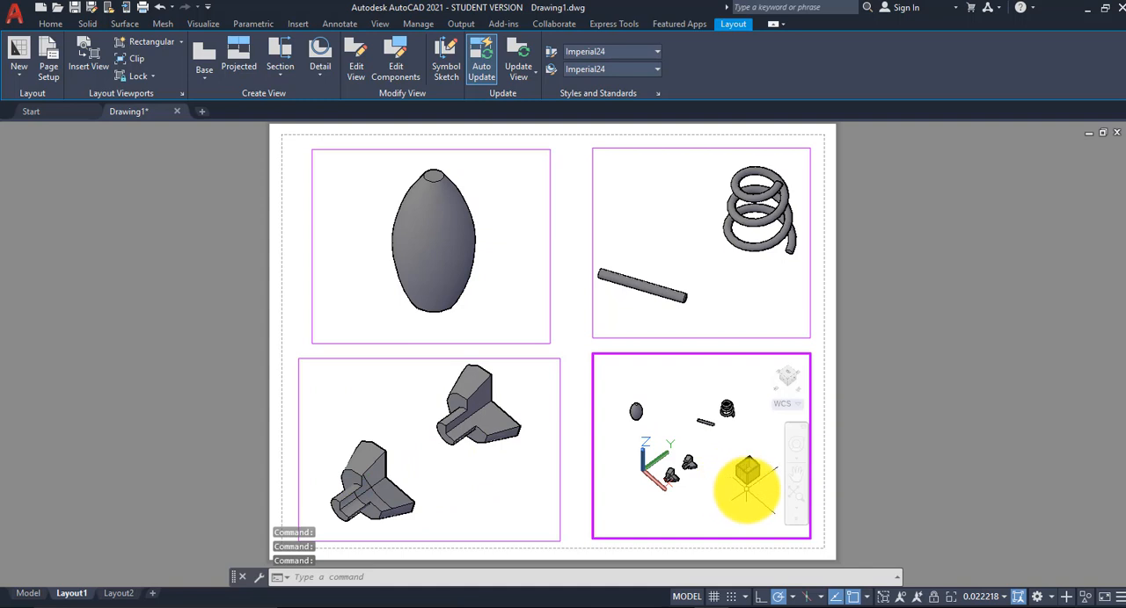
pyautogui.scroll(5, 746, 473)
pyautogui.moveTo(754, 432); pyautogui.dragTo(703, 470, button='middle')
pyautogui.press('Escape')
pyautogui.click(655, 252)
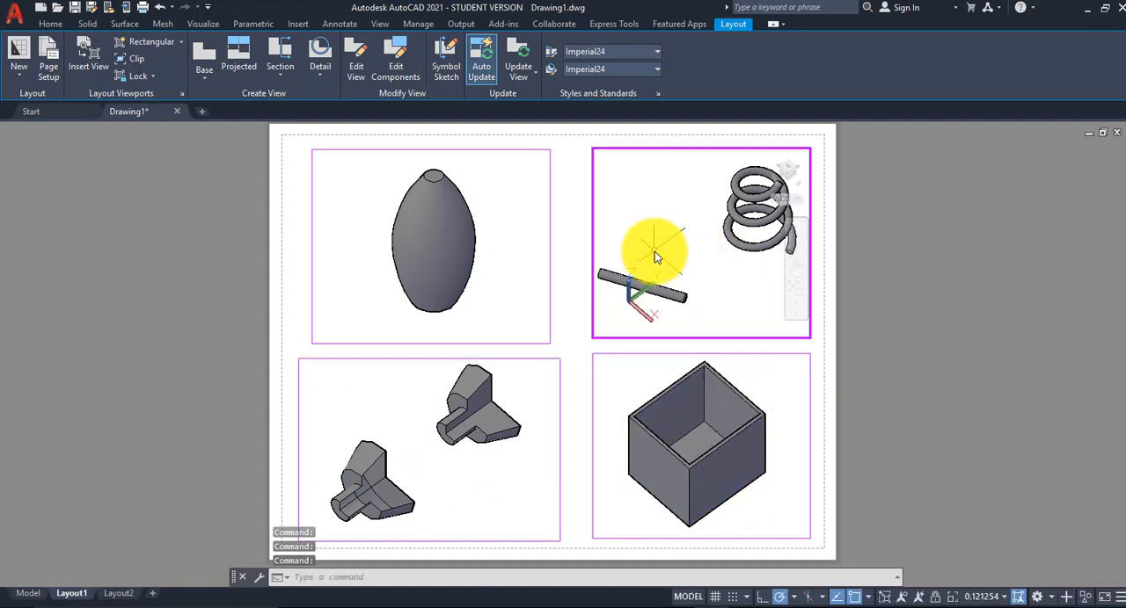
pyautogui.doubleClick(924, 220)
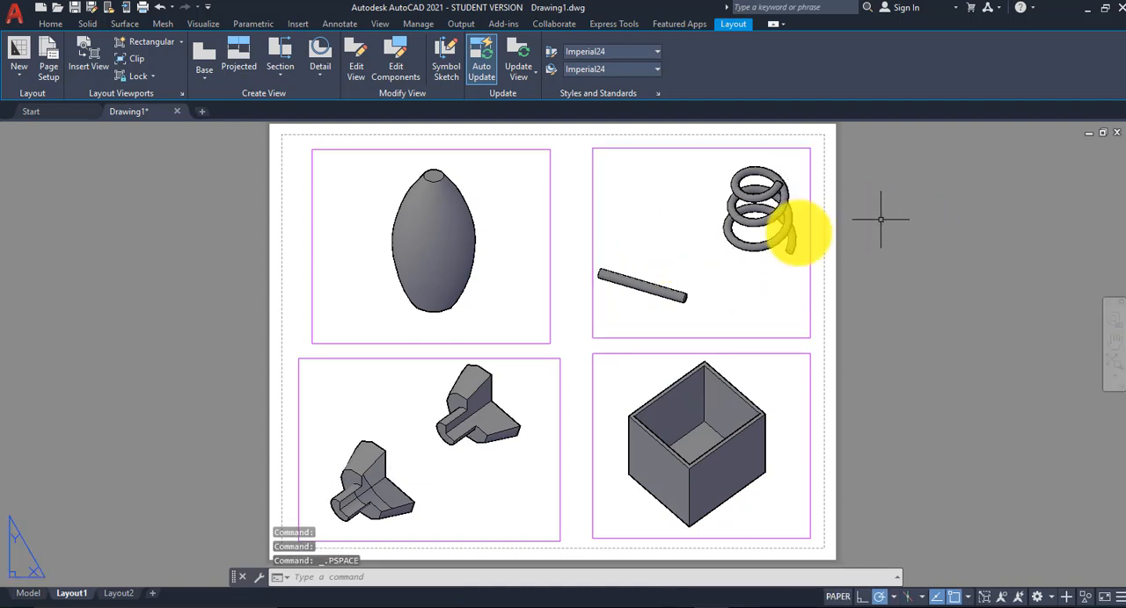
# Step: Widen the upper-right viewport by stretching its left edge toward the upper-left viewport
pyautogui.click(592, 297)
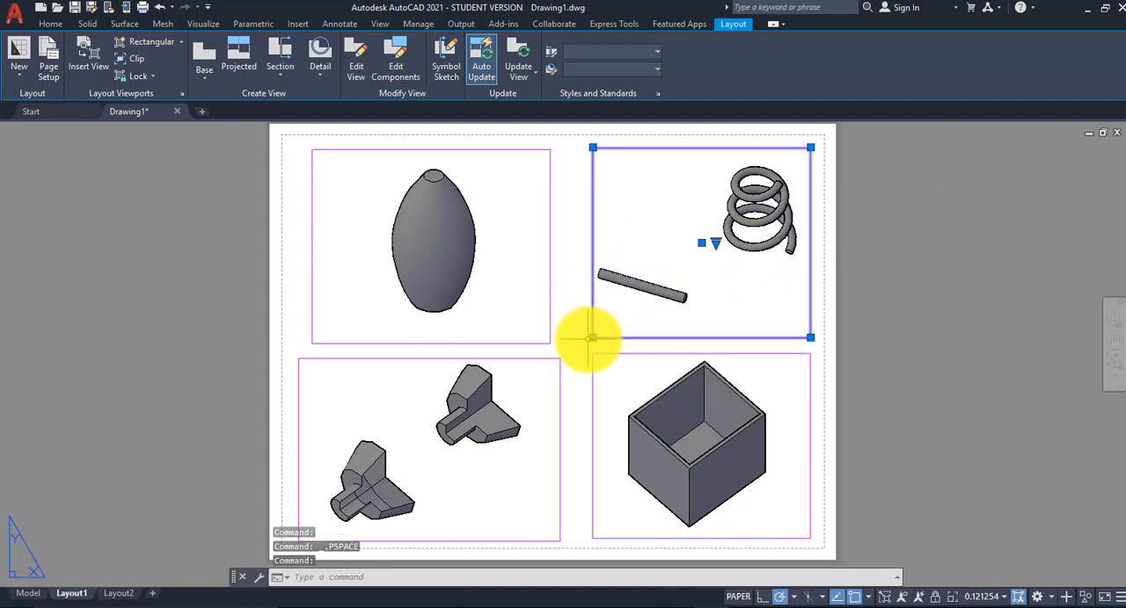
pyautogui.click(592, 338)
pyautogui.click(567, 337)
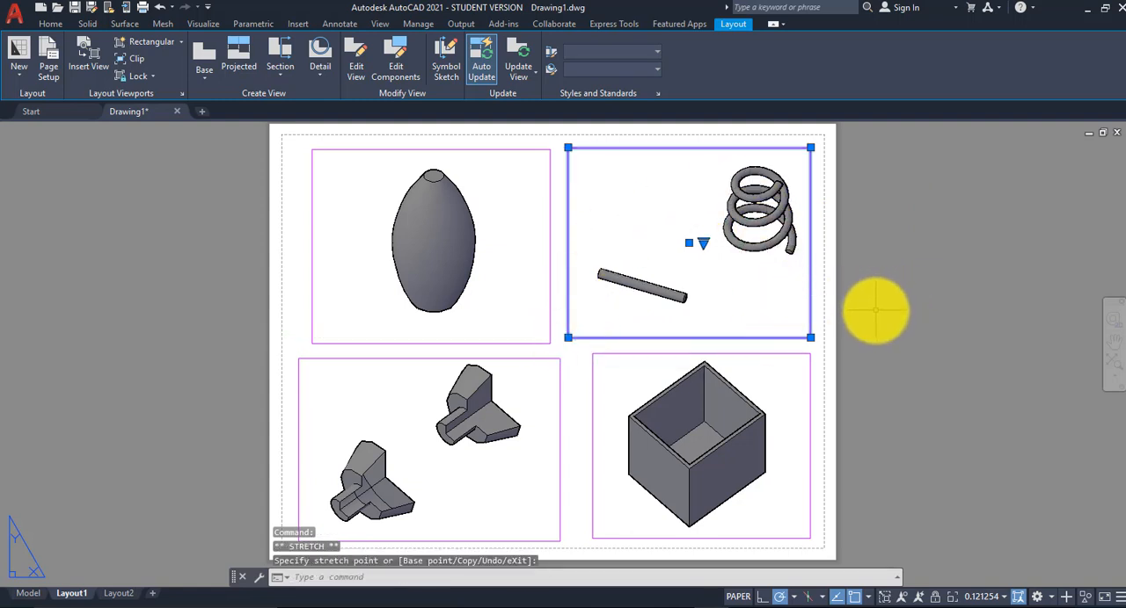
pyautogui.press('Escape')
pyautogui.press('Escape')
pyautogui.press('Escape')
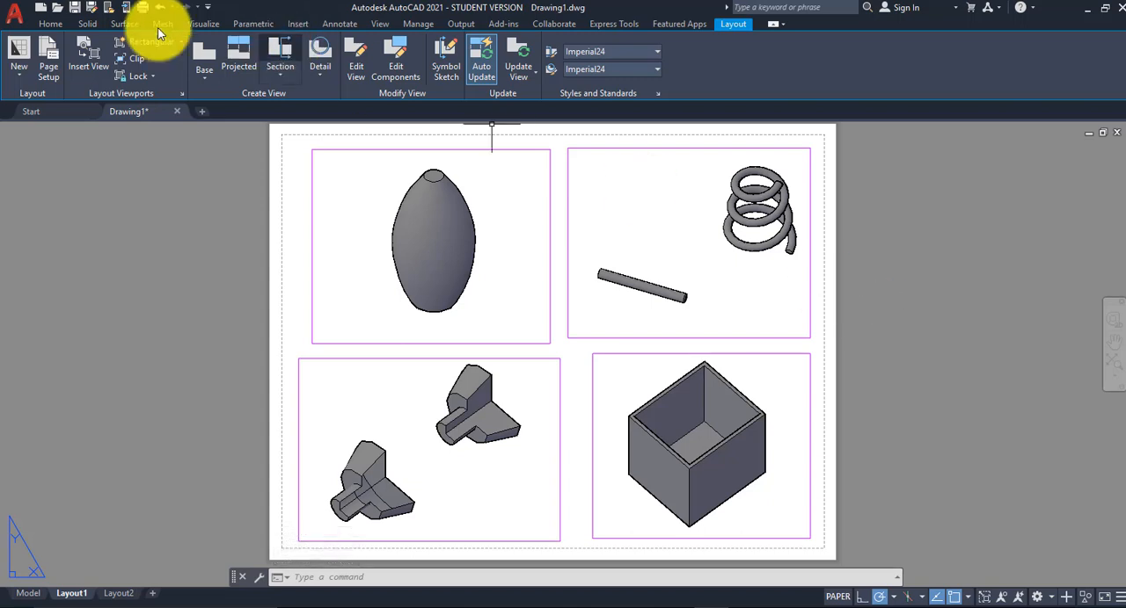
# Step: Set layer 0 as the current layer
pyautogui.click(50, 23)
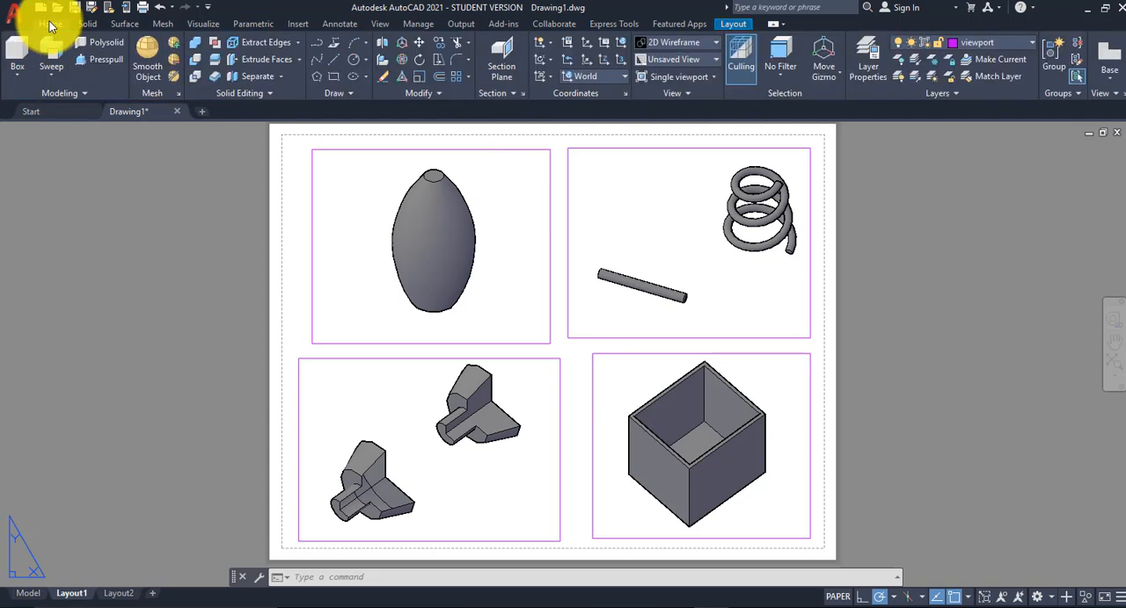
pyautogui.click(1024, 42)
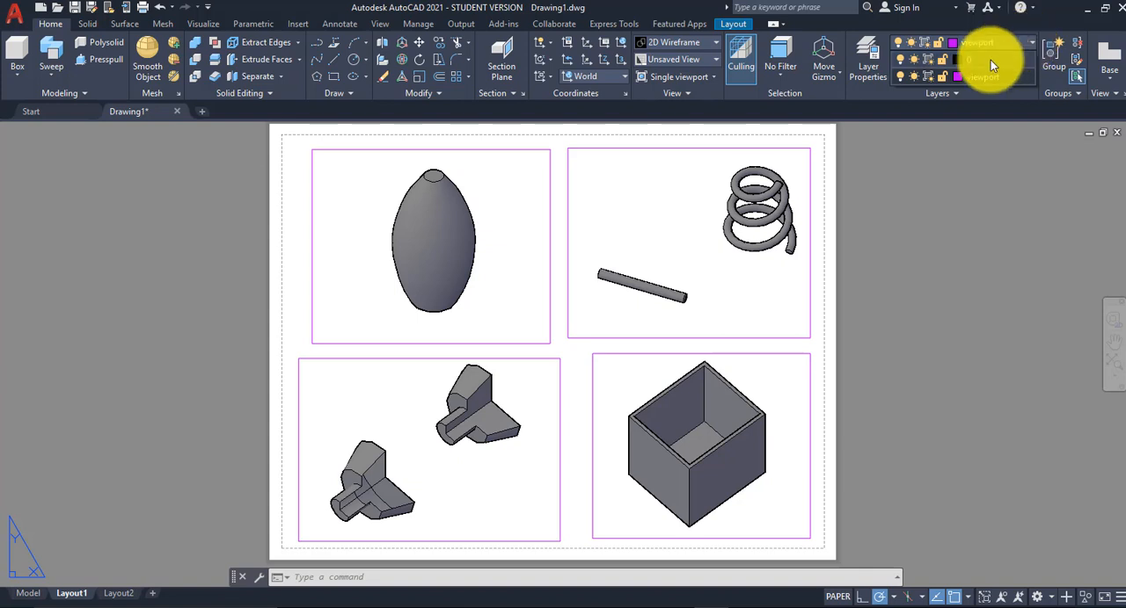
pyautogui.click(990, 59)
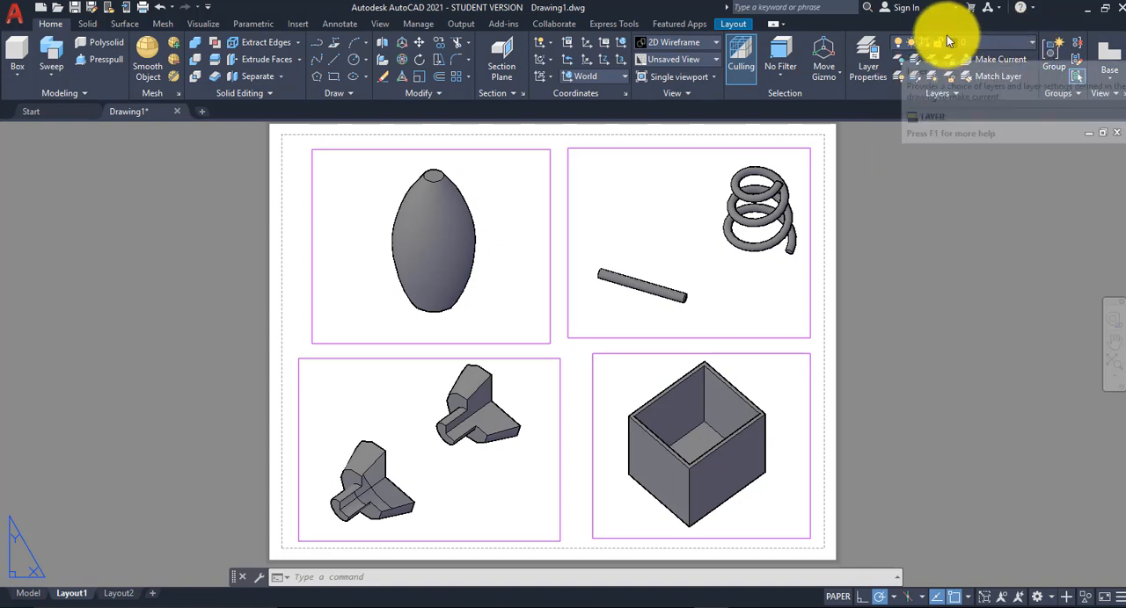
# Step: Add the multiline text label "SWEEP" above the rod in the upper-right viewport
pyautogui.click(340, 24)
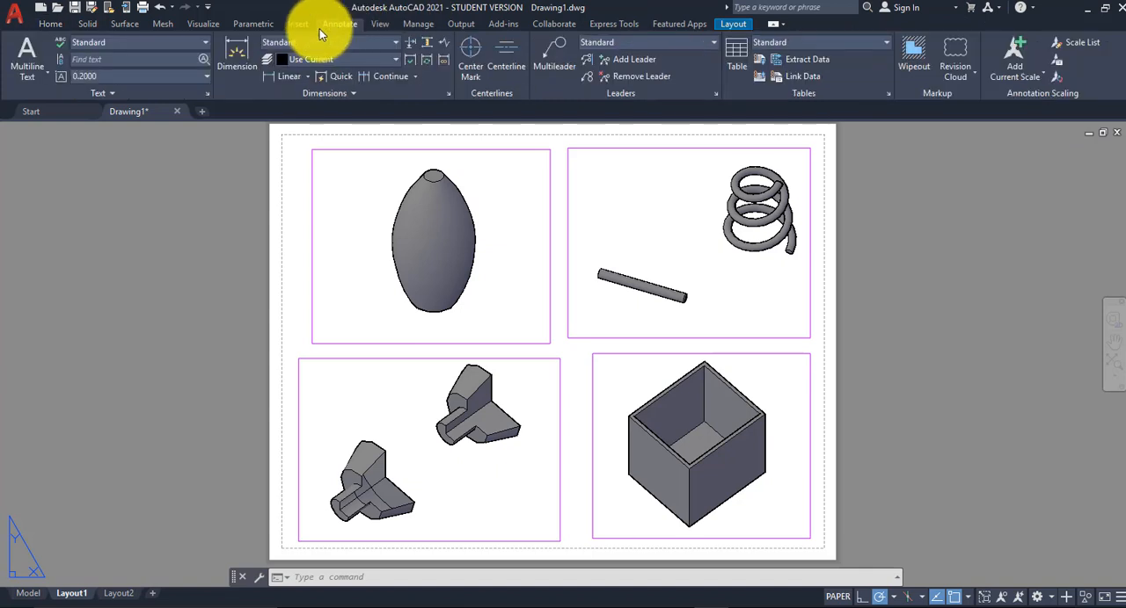
pyautogui.click(26, 78)
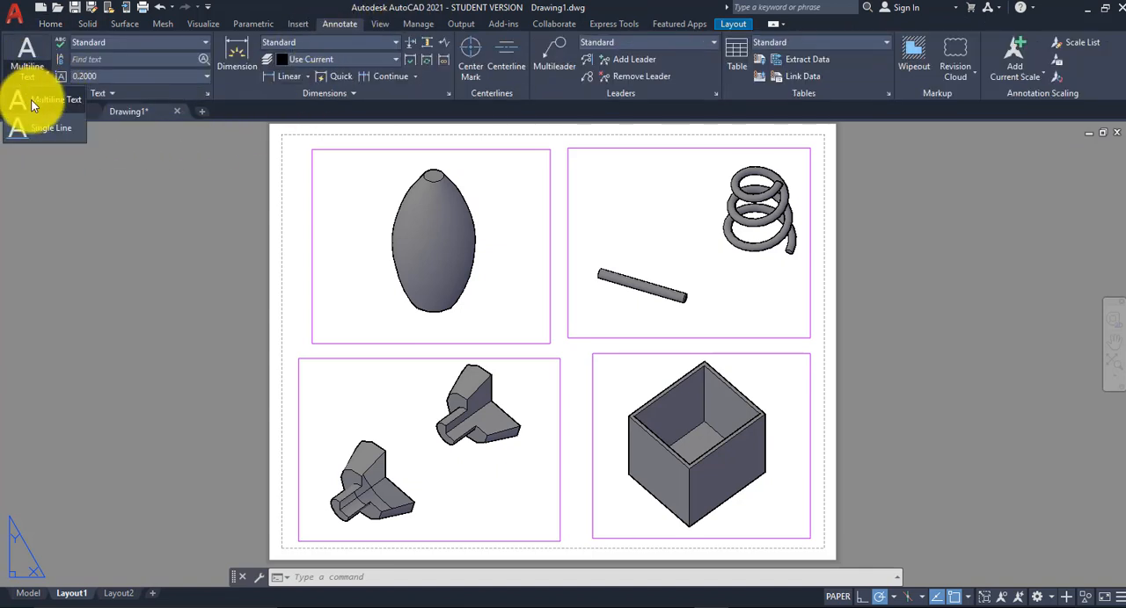
pyautogui.click(30, 103)
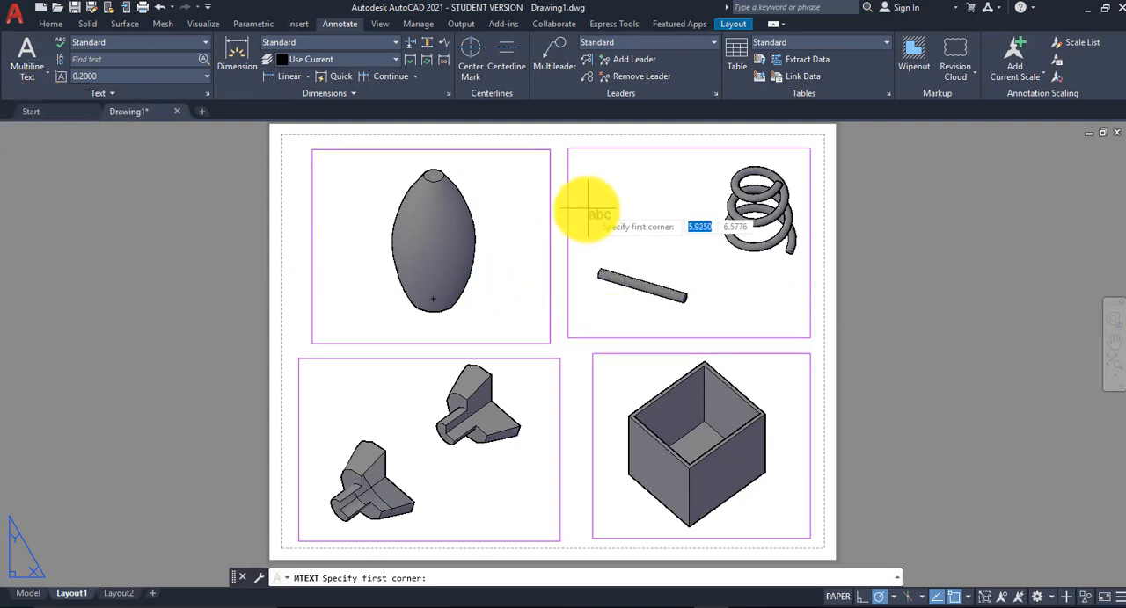
pyautogui.click(586, 212)
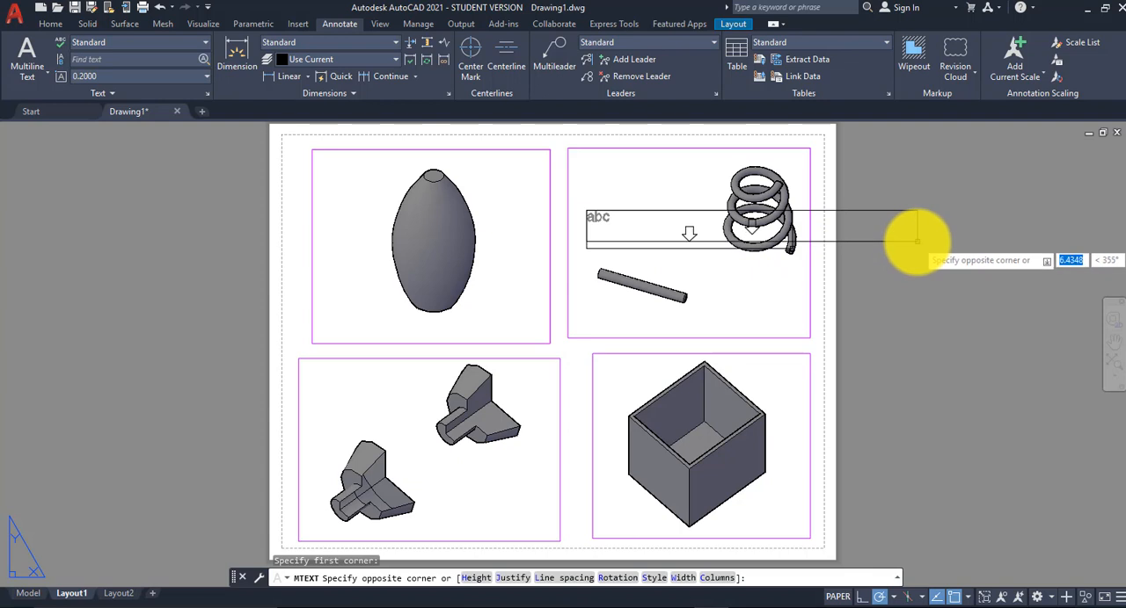
pyautogui.click(917, 240)
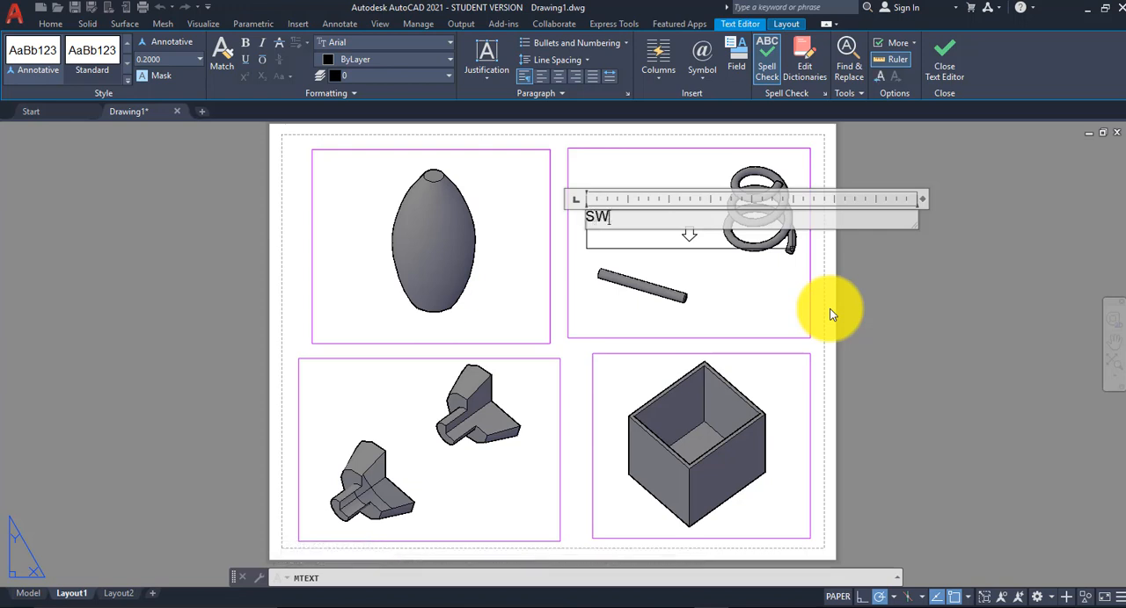
pyautogui.write('EEP')
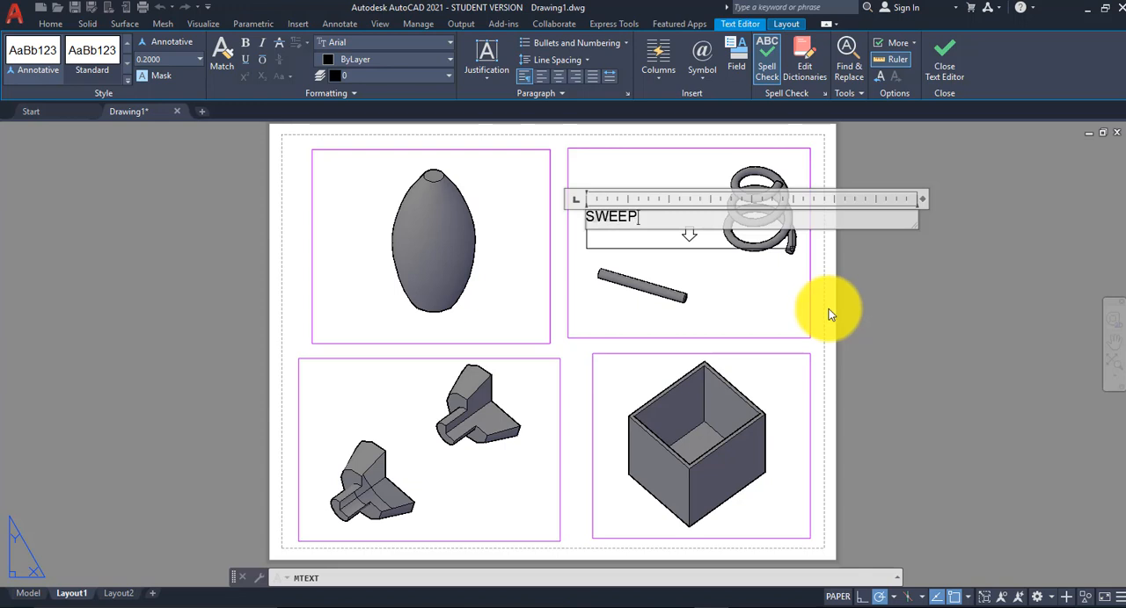
pyautogui.click(844, 308)
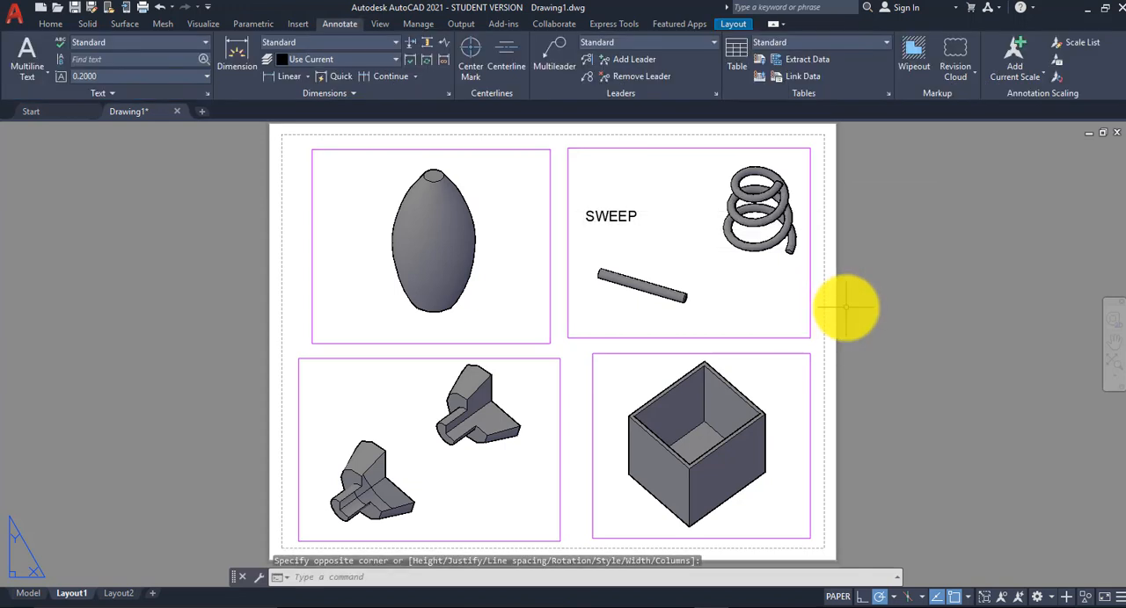
# Step: Add the multiline text label "LOFT" below the lofted solid in the upper-left viewport
pyautogui.click(28, 76)
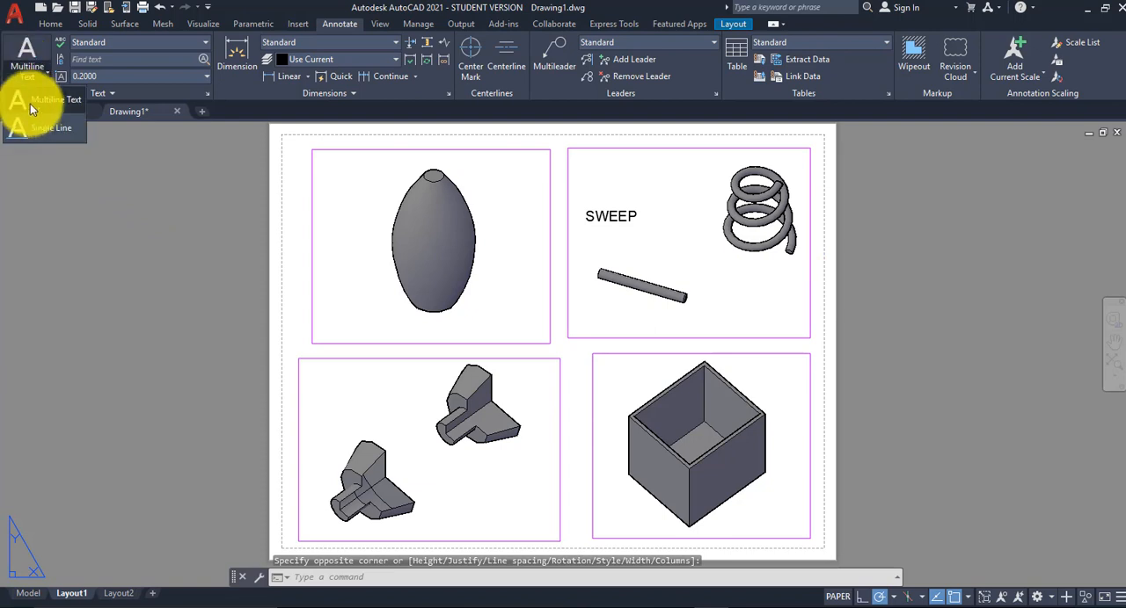
pyautogui.click(31, 107)
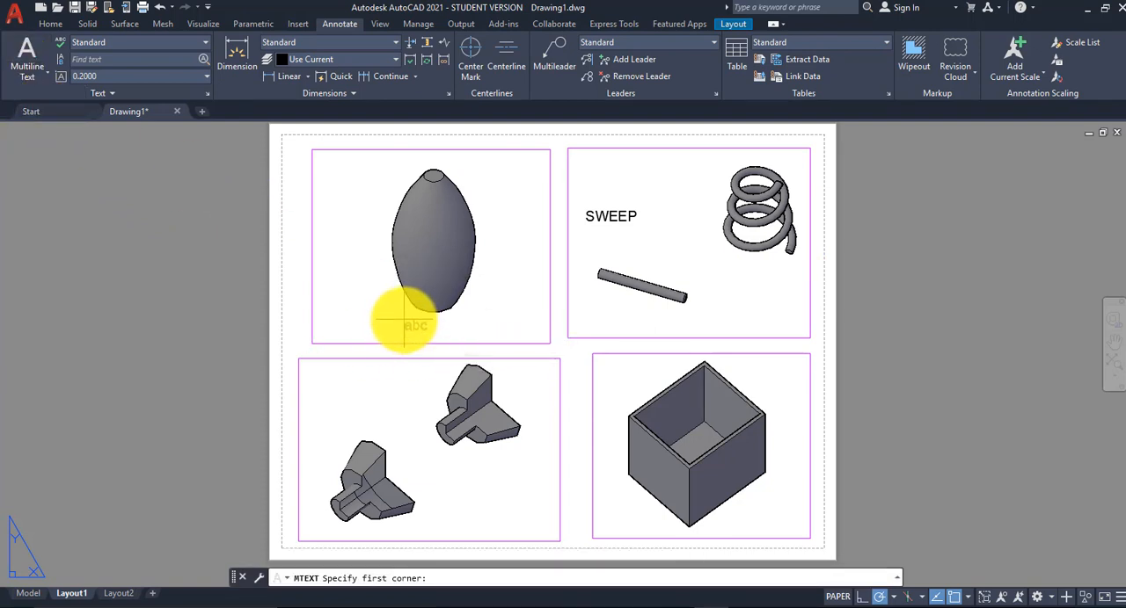
pyautogui.click(405, 325)
pyautogui.click(630, 349)
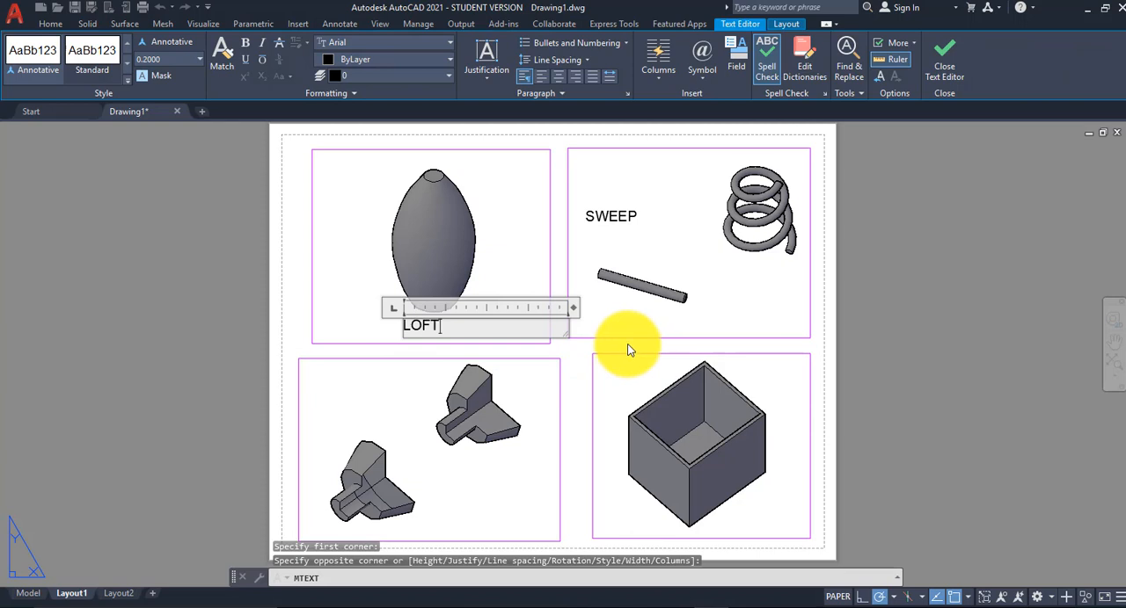
pyautogui.click(561, 220)
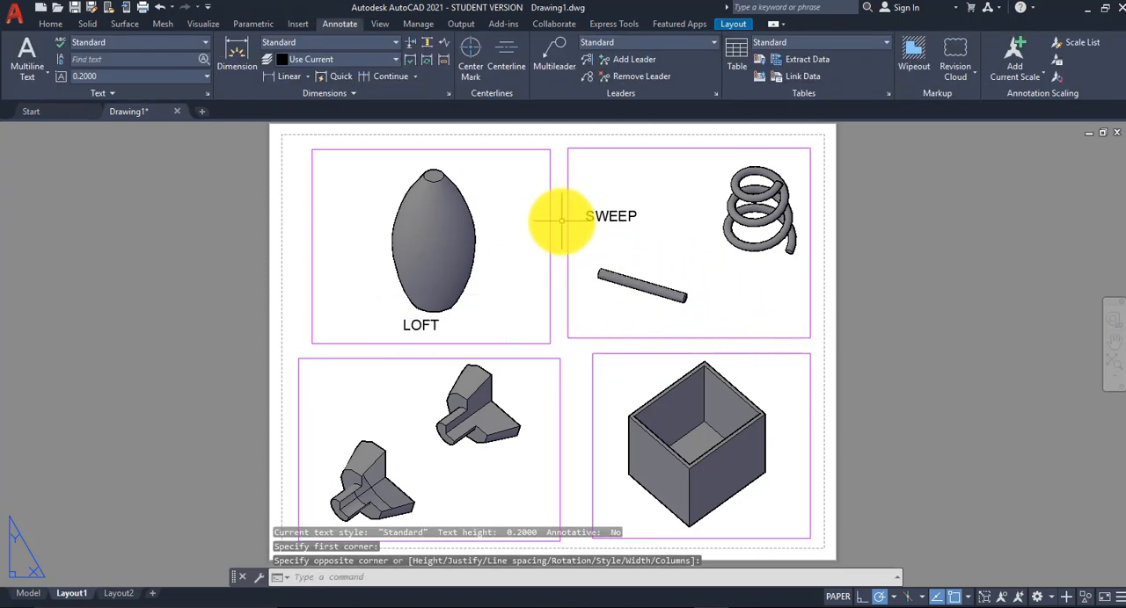
# Step: Add the multiline text label "REVOLVE" beside the revolved solids in the lower-left viewport
pyautogui.moveTo(561, 217); pyautogui.dragTo(564, 199, button='middle')
pyautogui.click(29, 79)
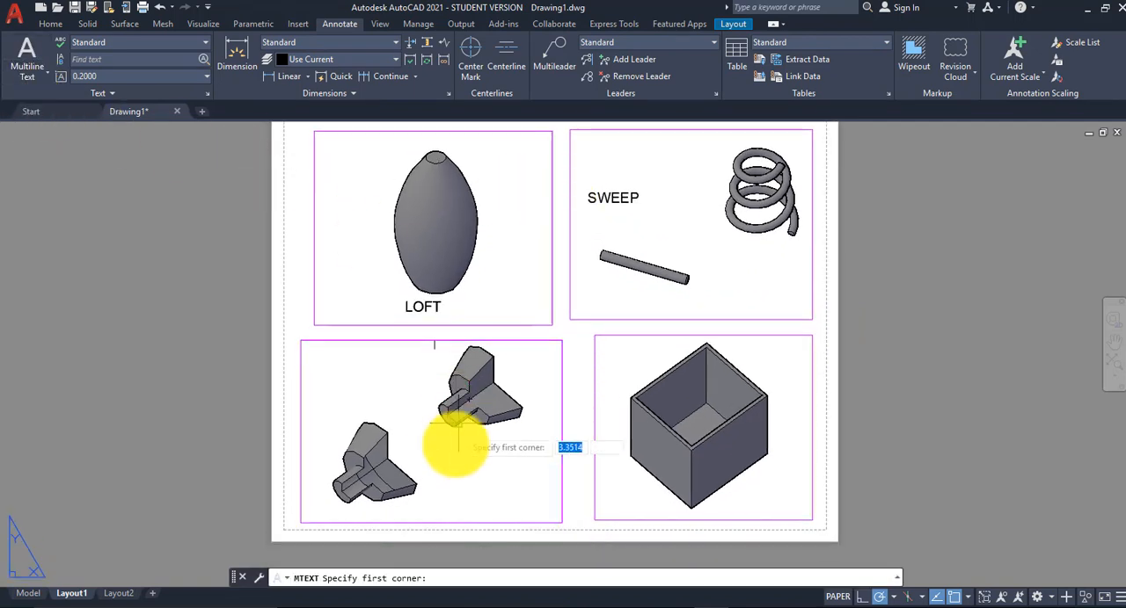
pyautogui.click(427, 450)
pyautogui.click(616, 488)
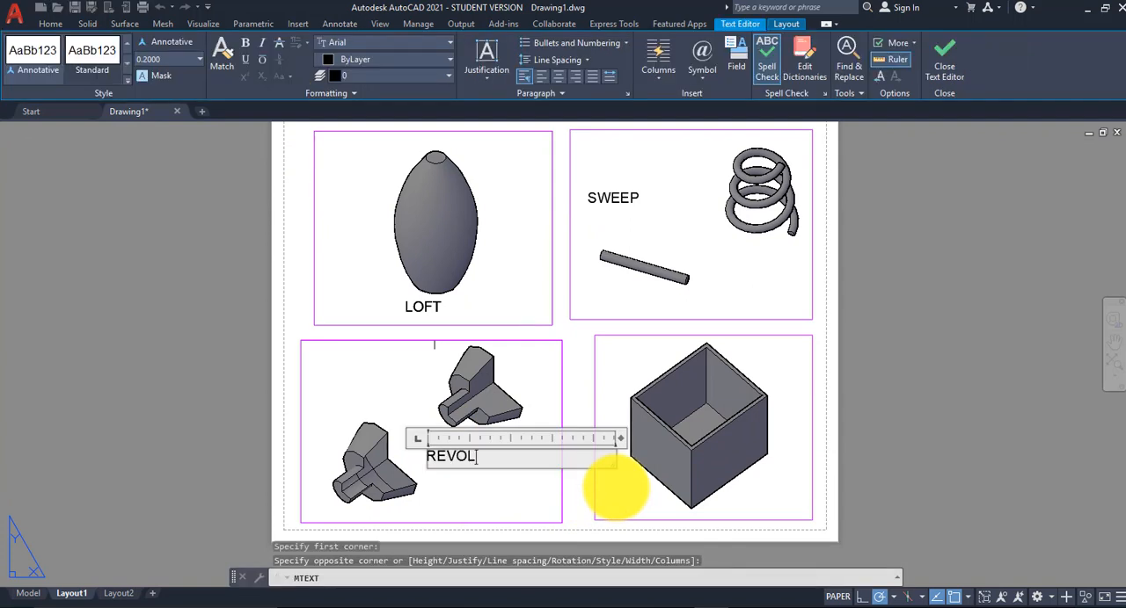
pyautogui.click(766, 470)
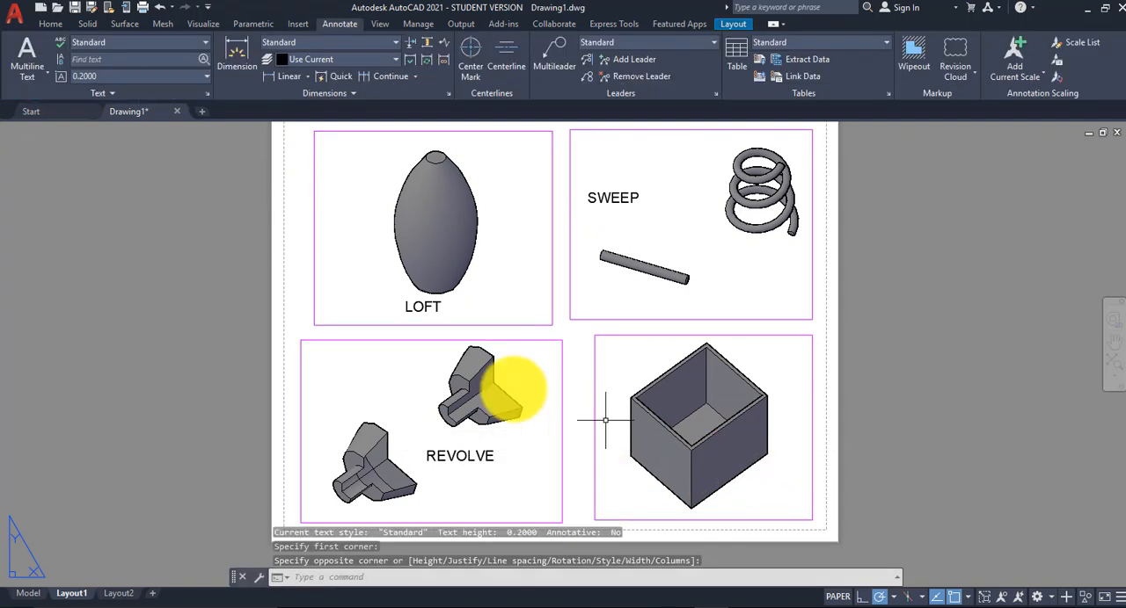
# Step: Add the multiline text label "SHELL" beside the open box in the lower-right viewport
pyautogui.click(29, 78)
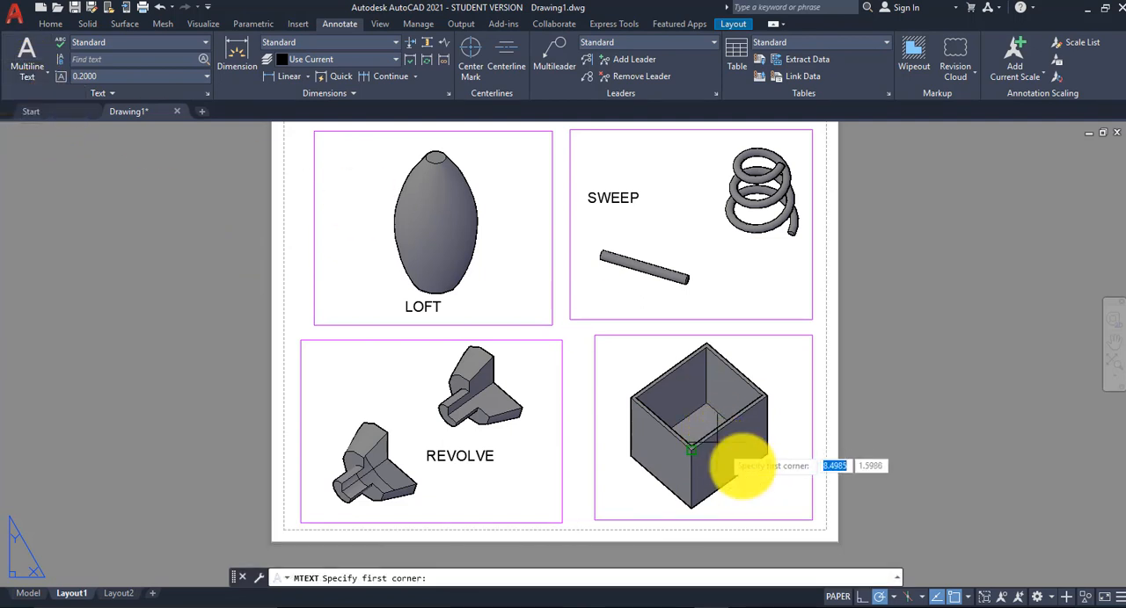
pyautogui.click(767, 454)
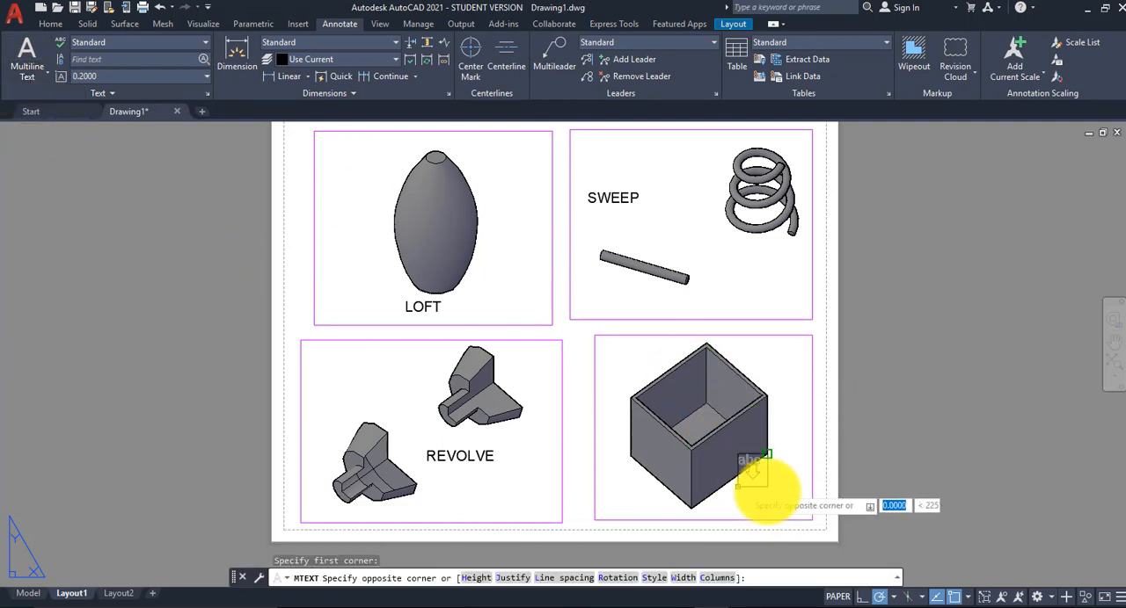
pyautogui.click(966, 505)
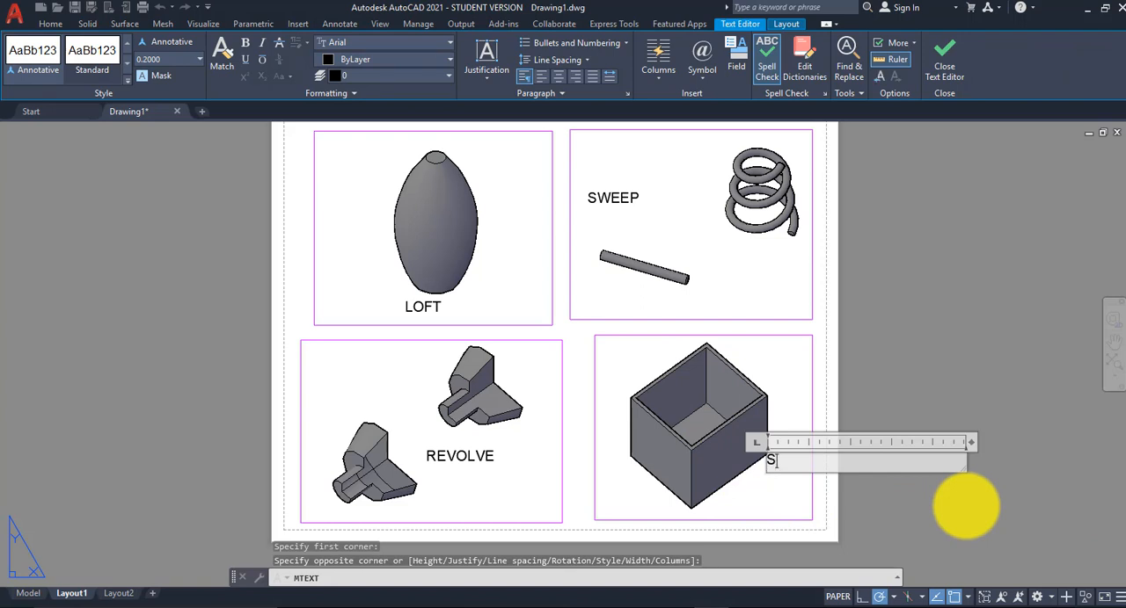
pyautogui.click(965, 508)
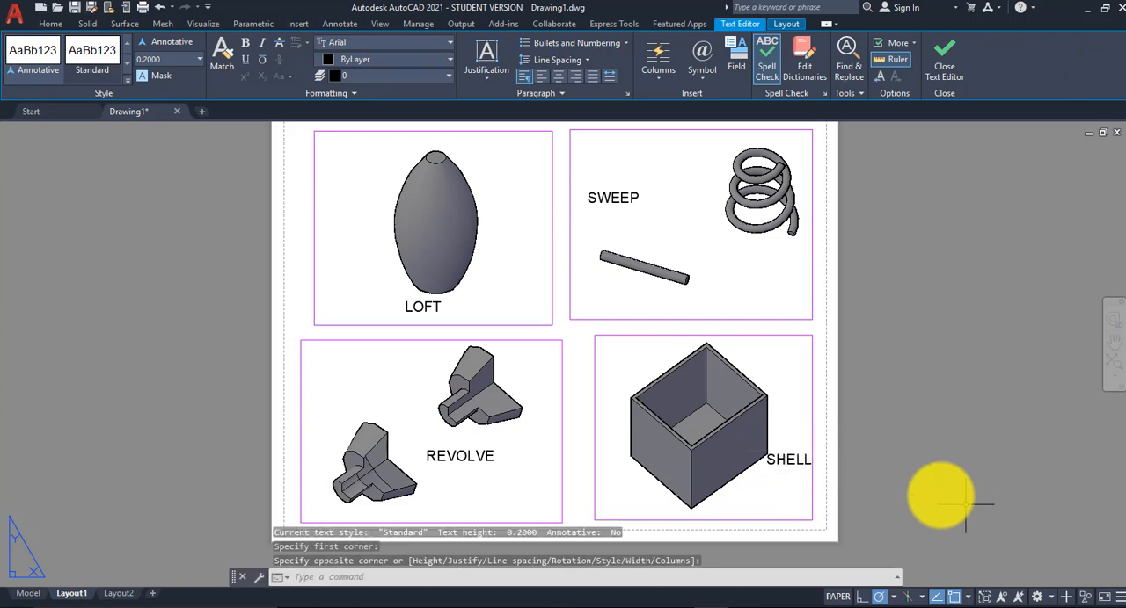
# Step: Move the "SHELL" label down beside the open box's lower edge so it sits inside the lower-right viewport
pyautogui.click(791, 459)
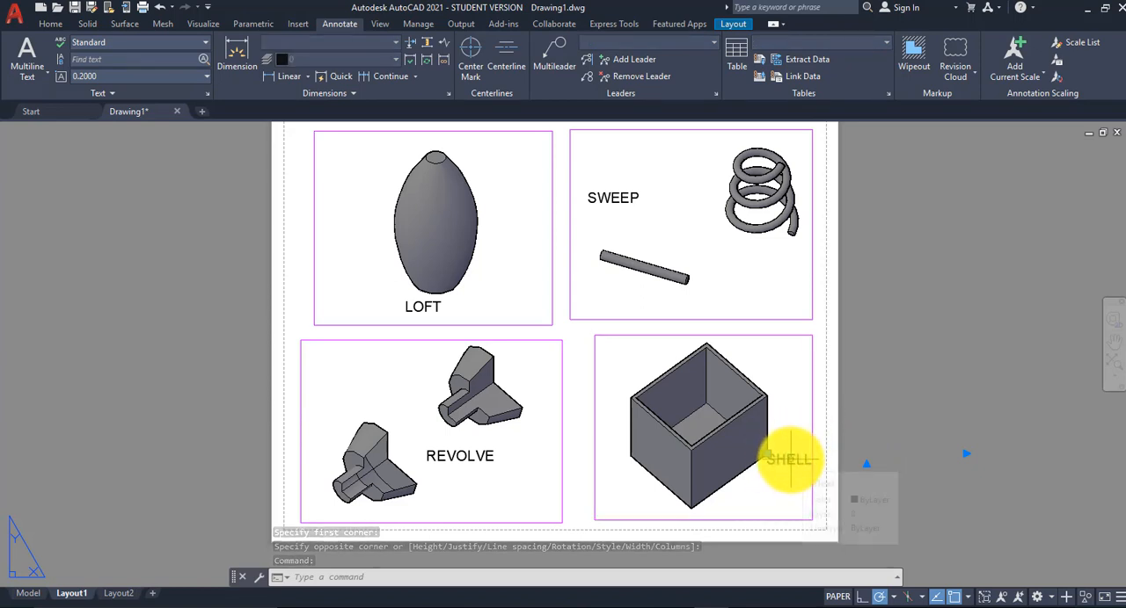
pyautogui.moveTo(790, 460); pyautogui.dragTo(769, 490)
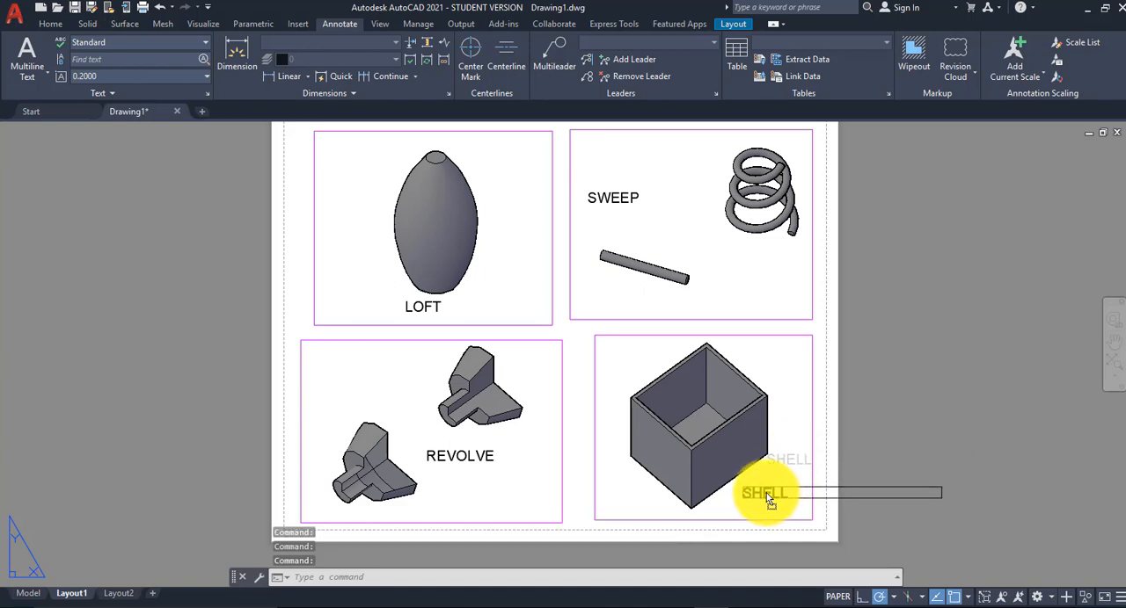
pyautogui.click(767, 495)
pyautogui.moveTo(767, 495)
pyautogui.mouseDown()
pyautogui.moveTo(788, 387)
pyautogui.moveTo(769, 494)
pyautogui.mouseUp()
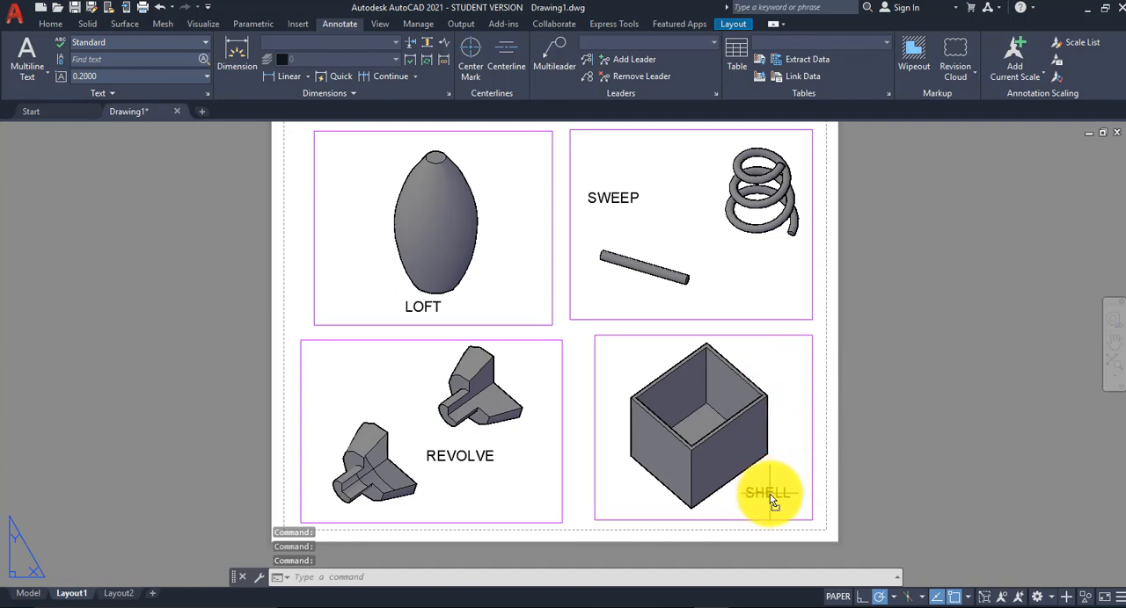
# Step: Add multiline text below the rod in the upper-right viewport reading "ASSIGNMENT" with "STUDENT NAME" on the second line
pyautogui.click(27, 79)
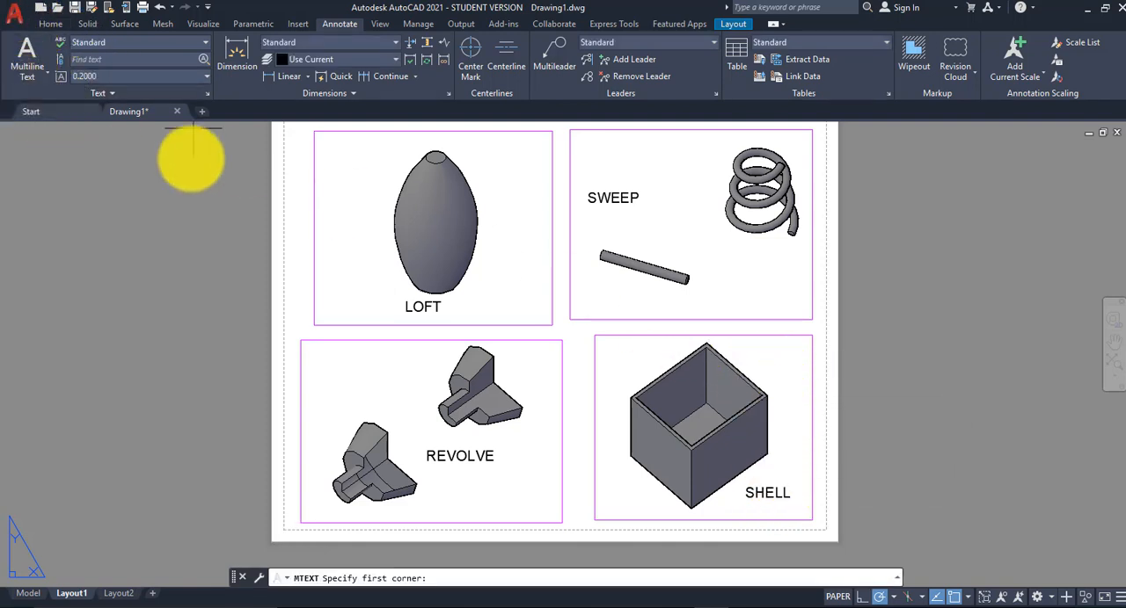
pyautogui.click(577, 290)
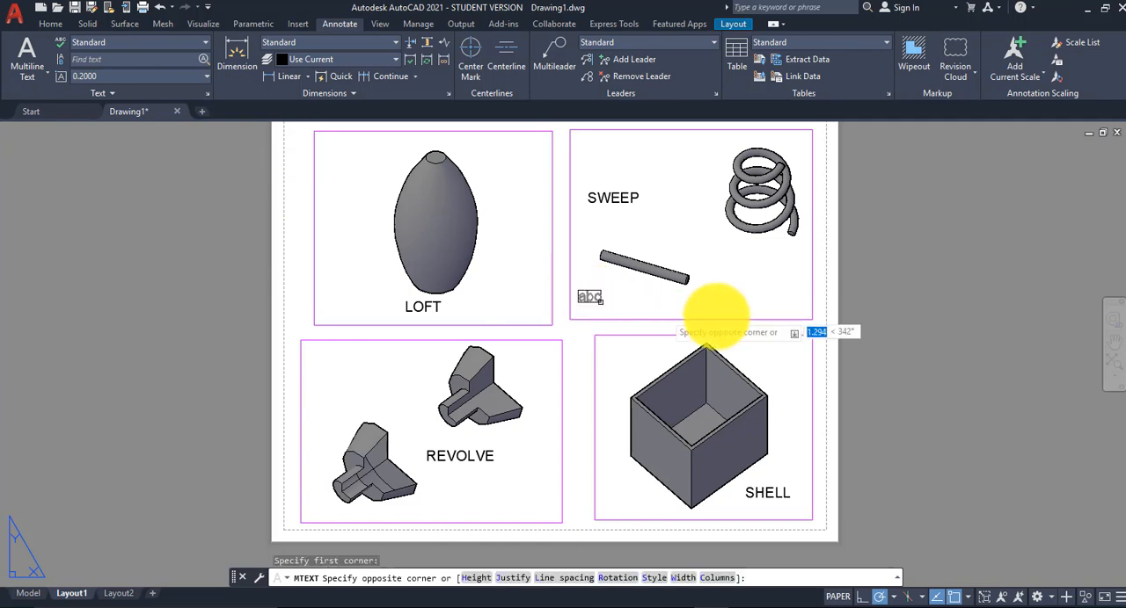
pyautogui.click(875, 346)
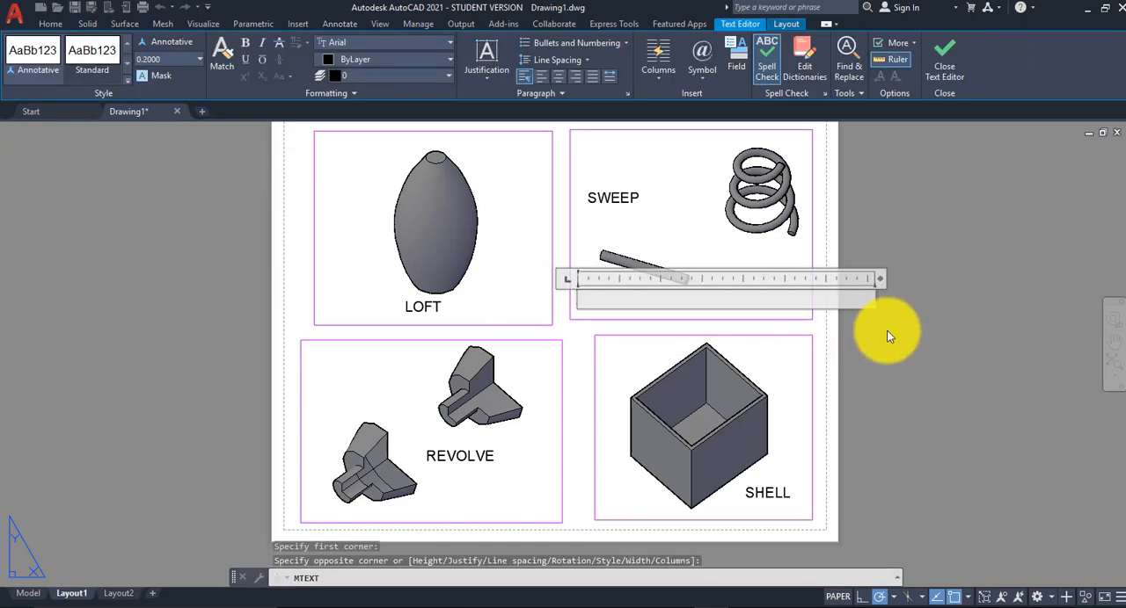
pyautogui.write('ASSIGNMENT')
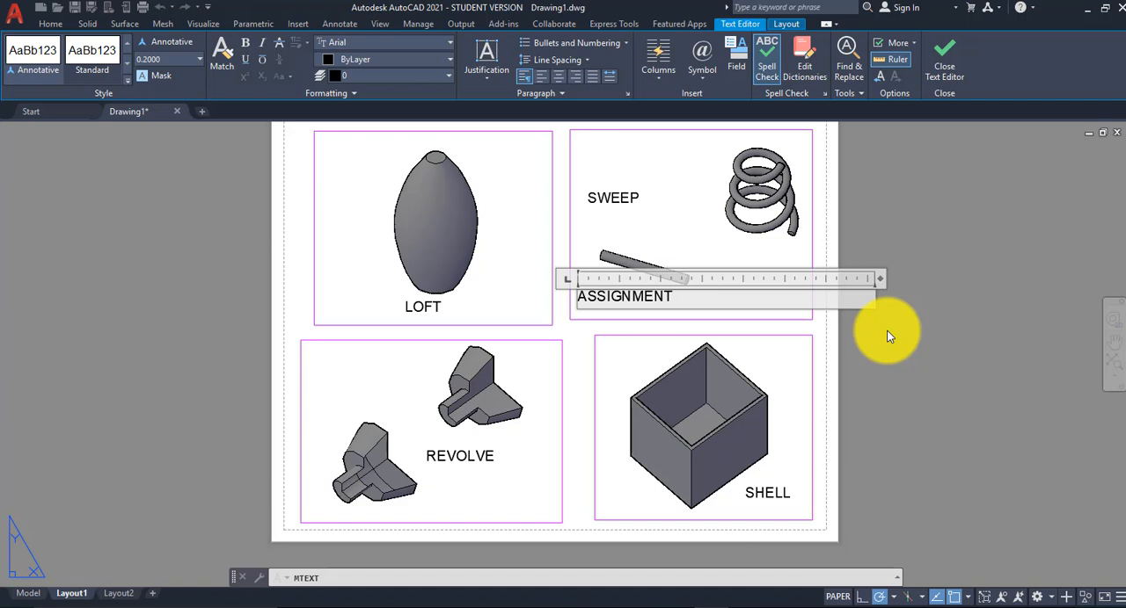
pyautogui.press('Return')
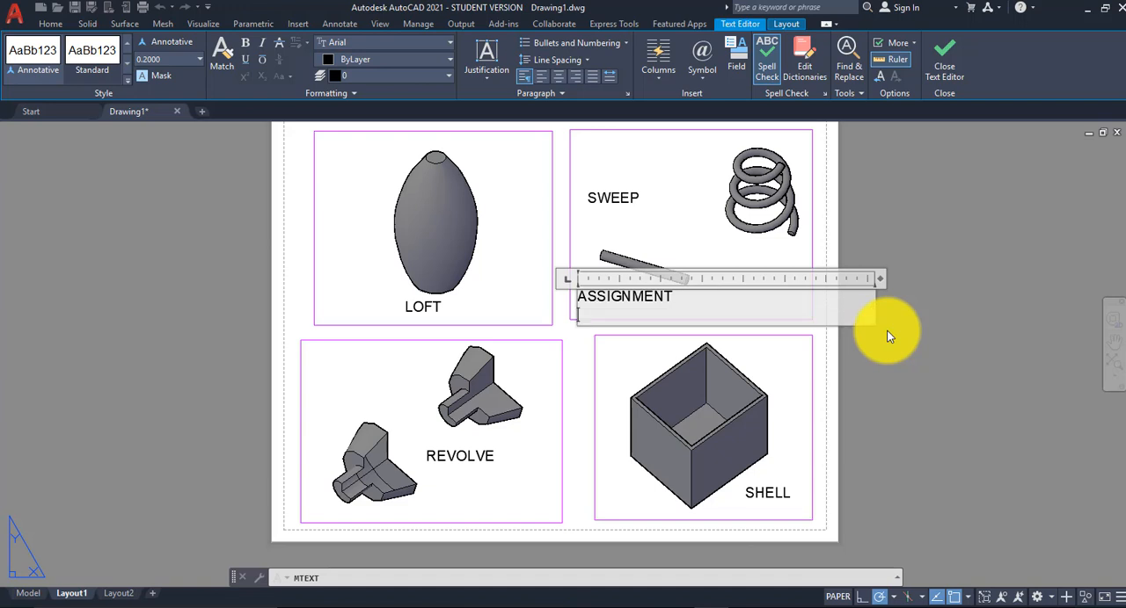
pyautogui.write('STUDENT')
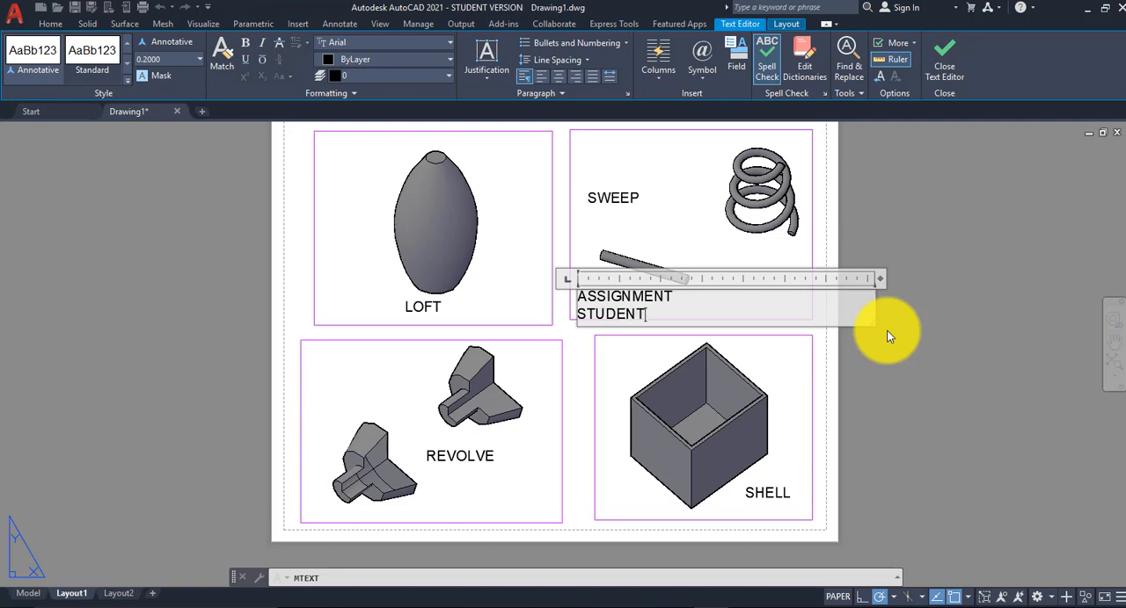
pyautogui.write(' NAME')
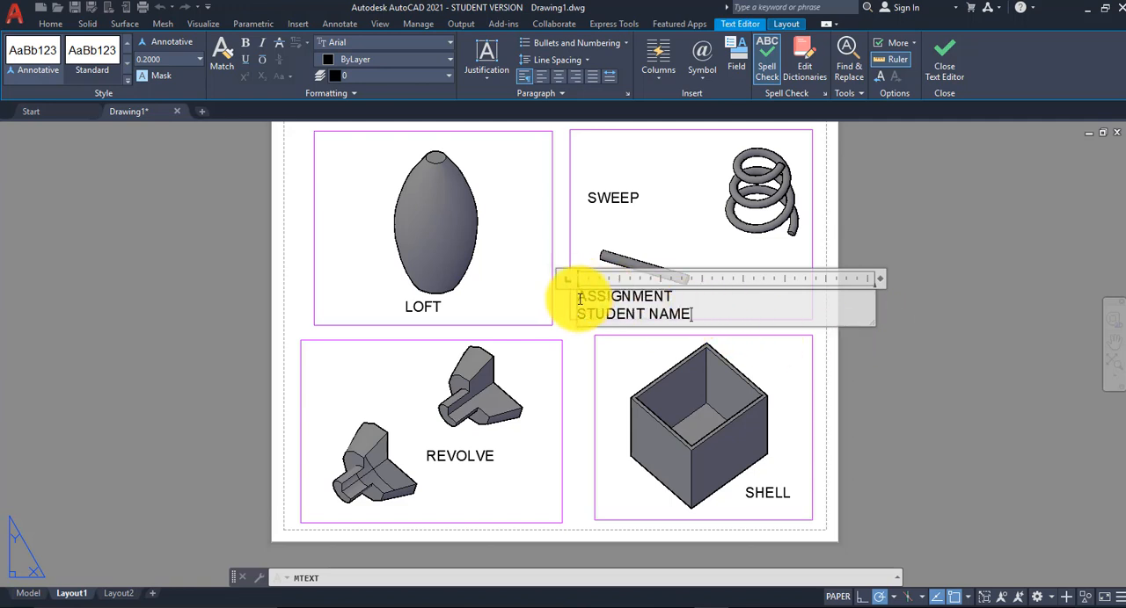
# Step: Underline the word "ASSIGNMENT" in the new multiline text and finish editing it
pyautogui.moveTo(579, 300); pyautogui.dragTo(695, 300)
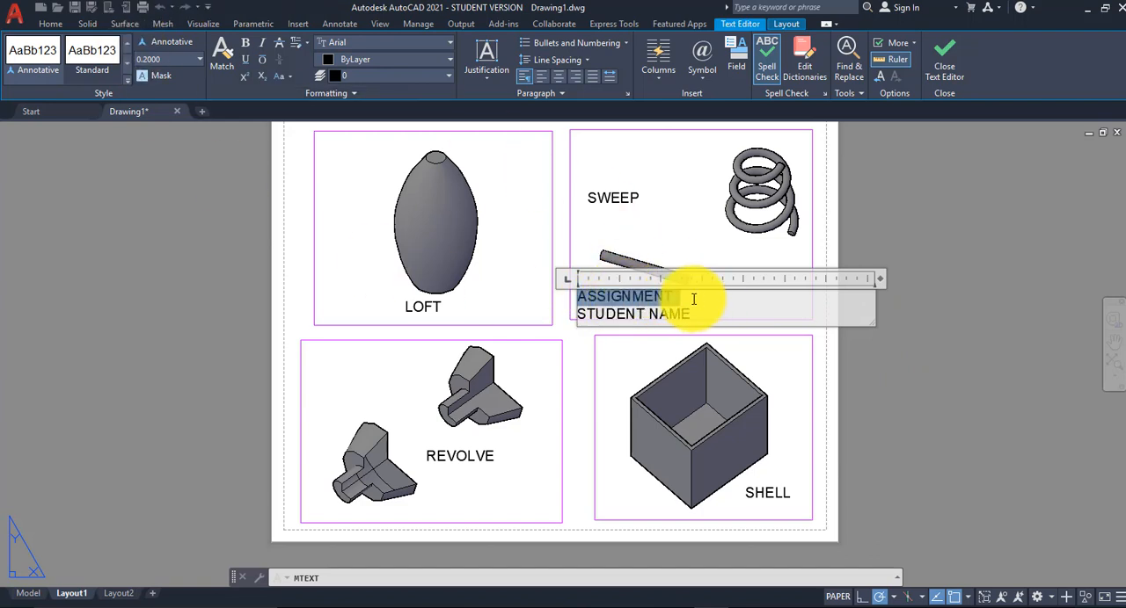
pyautogui.click(245, 58)
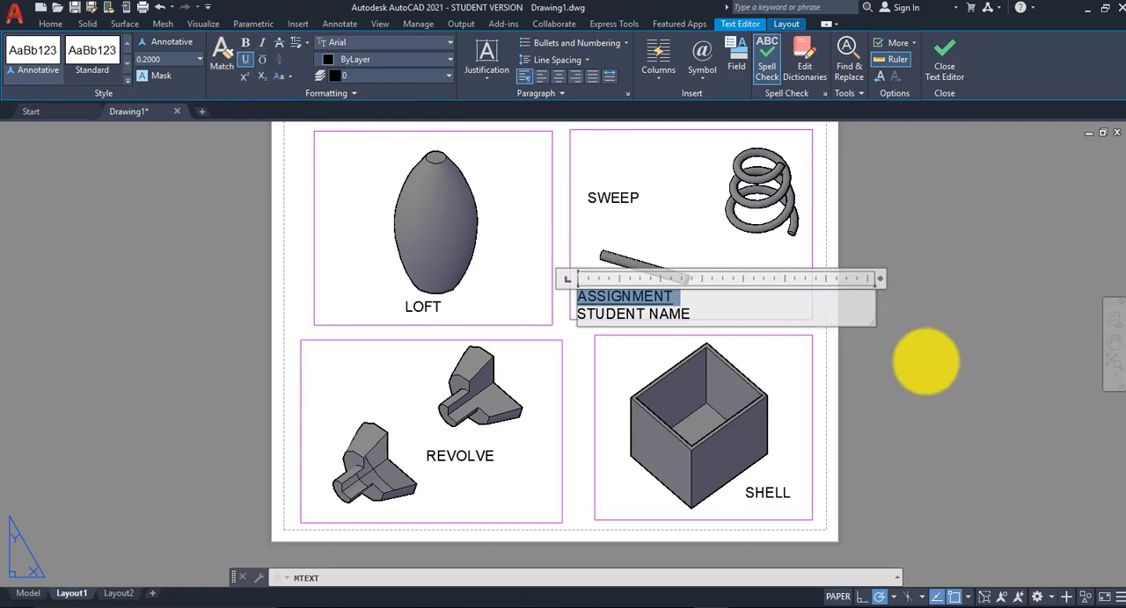
pyautogui.click(924, 360)
# Step: Preview the Layout1 plot with the AutoCAD PDF (High Quality Print).pc3 plotter and leave the plot setup without plotting
pyautogui.moveTo(867, 339); pyautogui.dragTo(854, 354, button='middle')
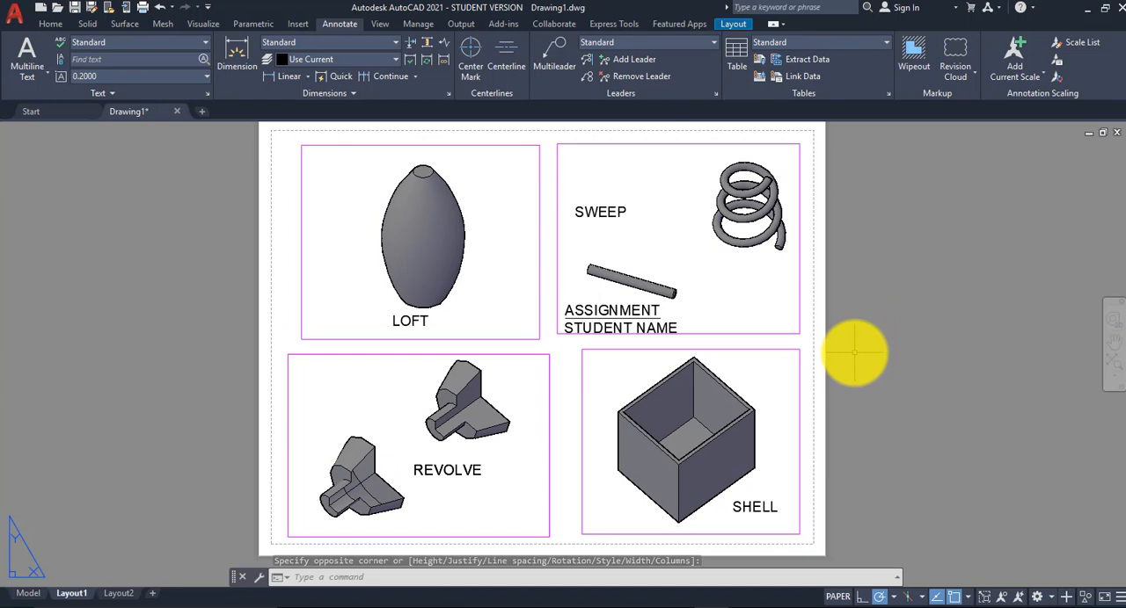
pyautogui.click(144, 9)
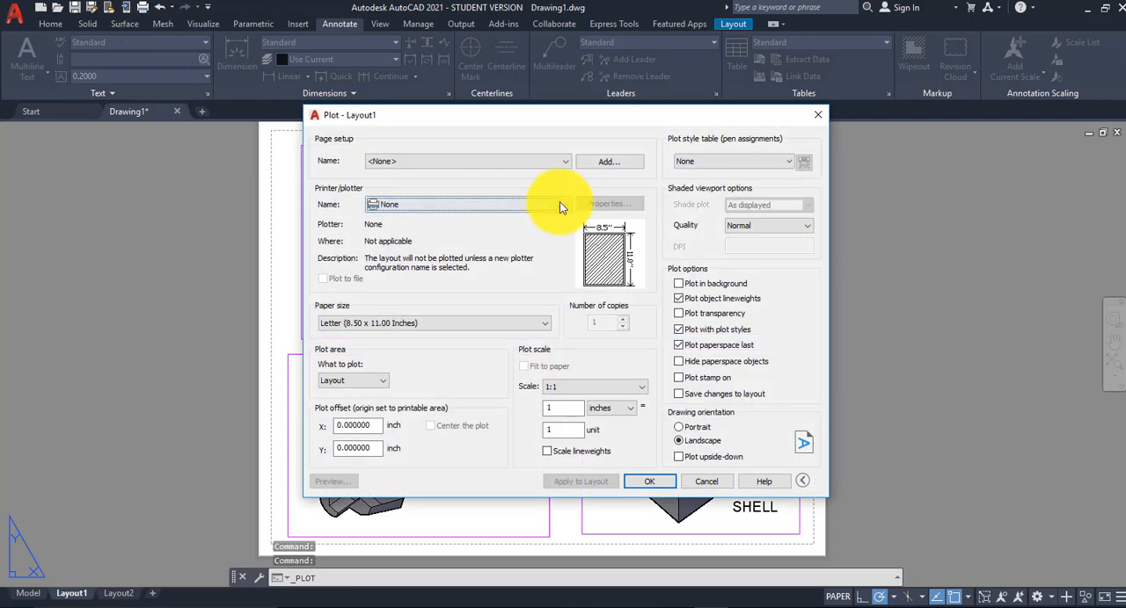
pyautogui.click(560, 204)
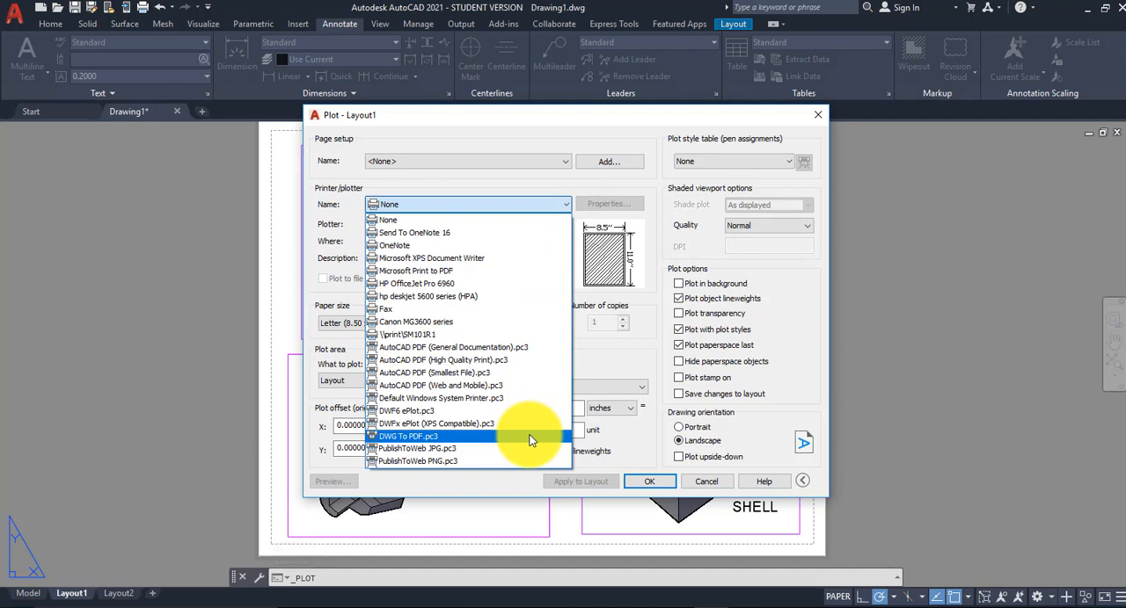
pyautogui.click(528, 362)
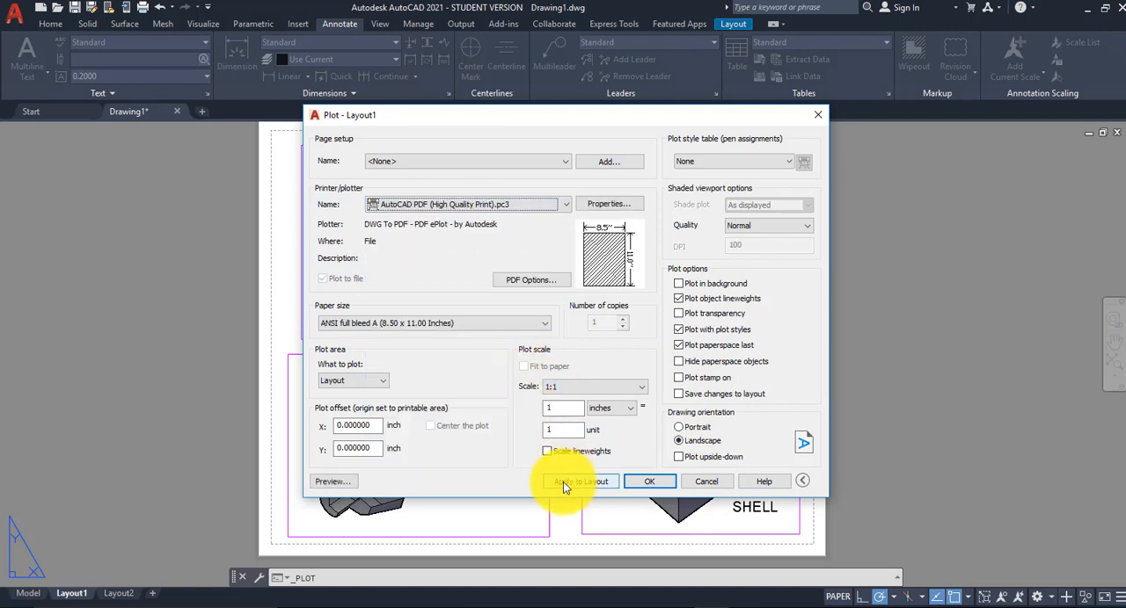
pyautogui.click(334, 482)
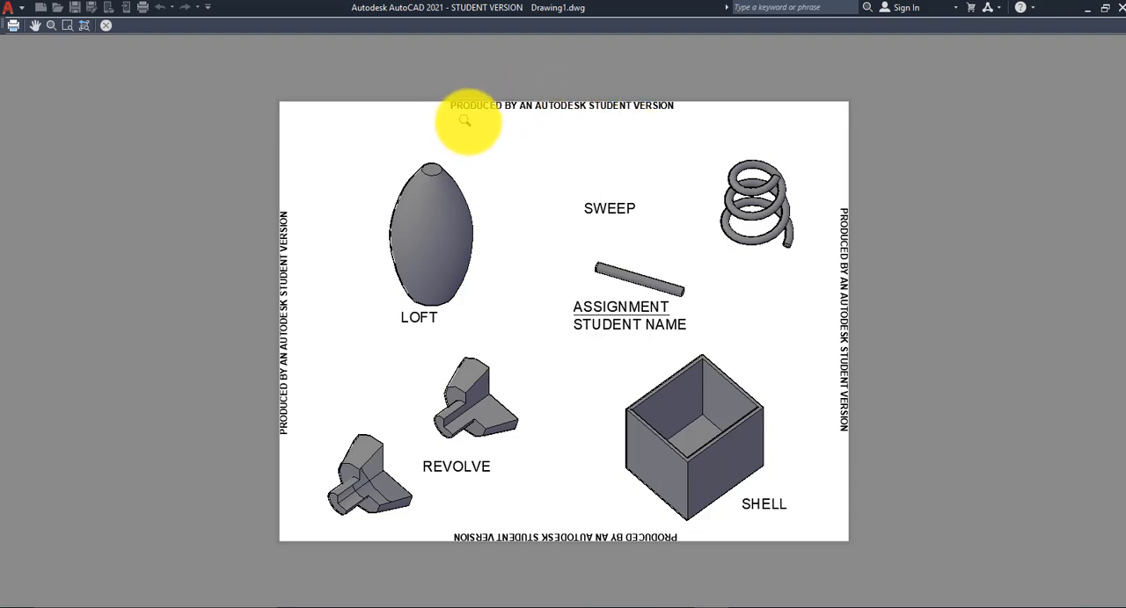
pyautogui.rightClick(682, 120)
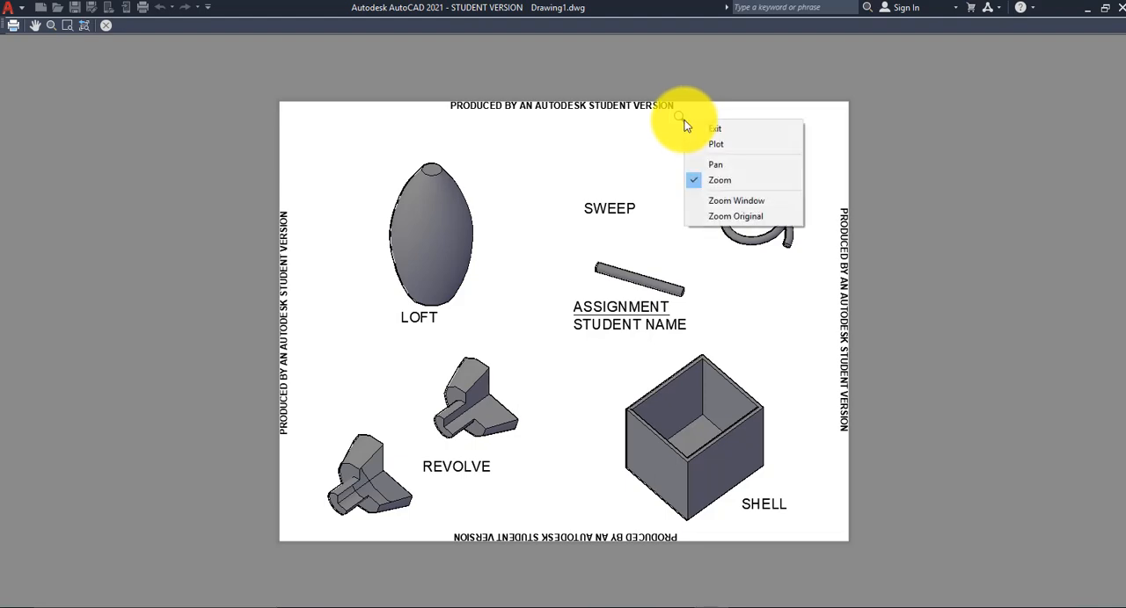
pyautogui.click(739, 129)
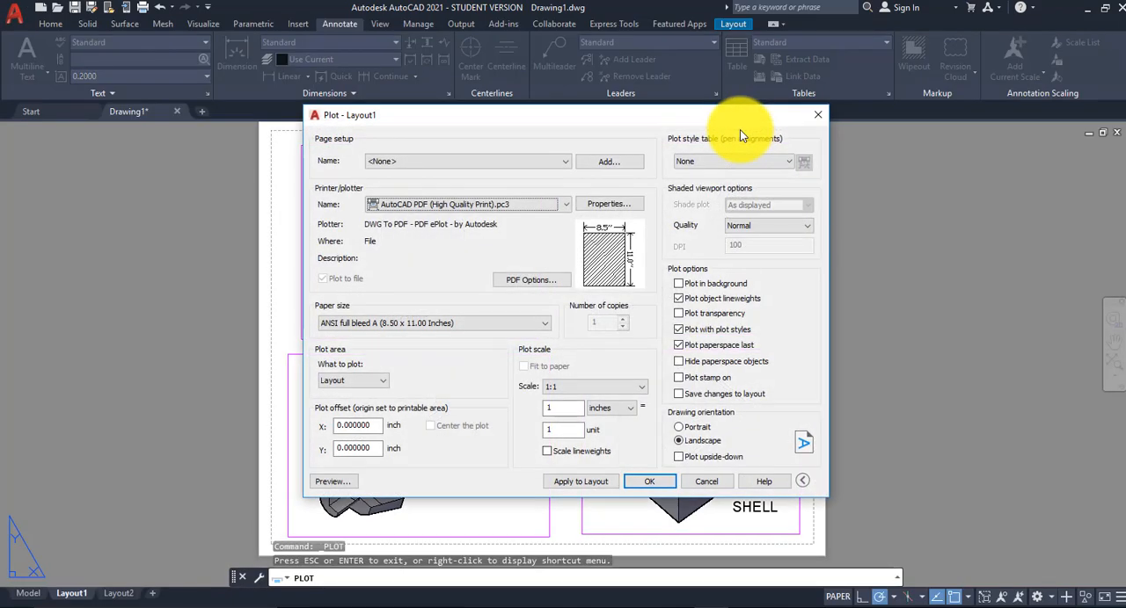
pyautogui.click(668, 483)
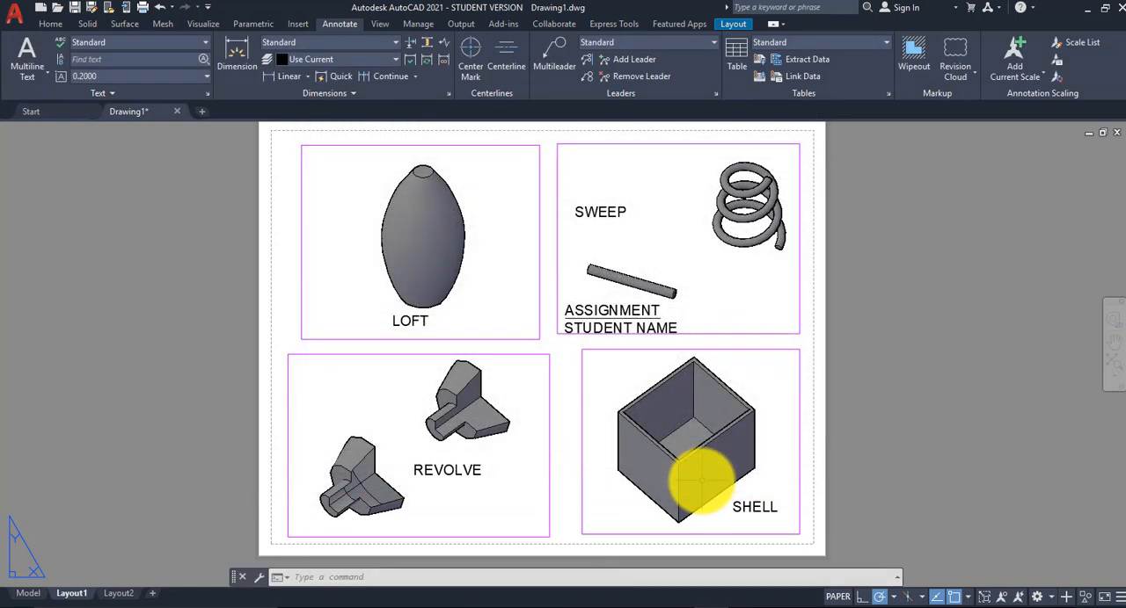